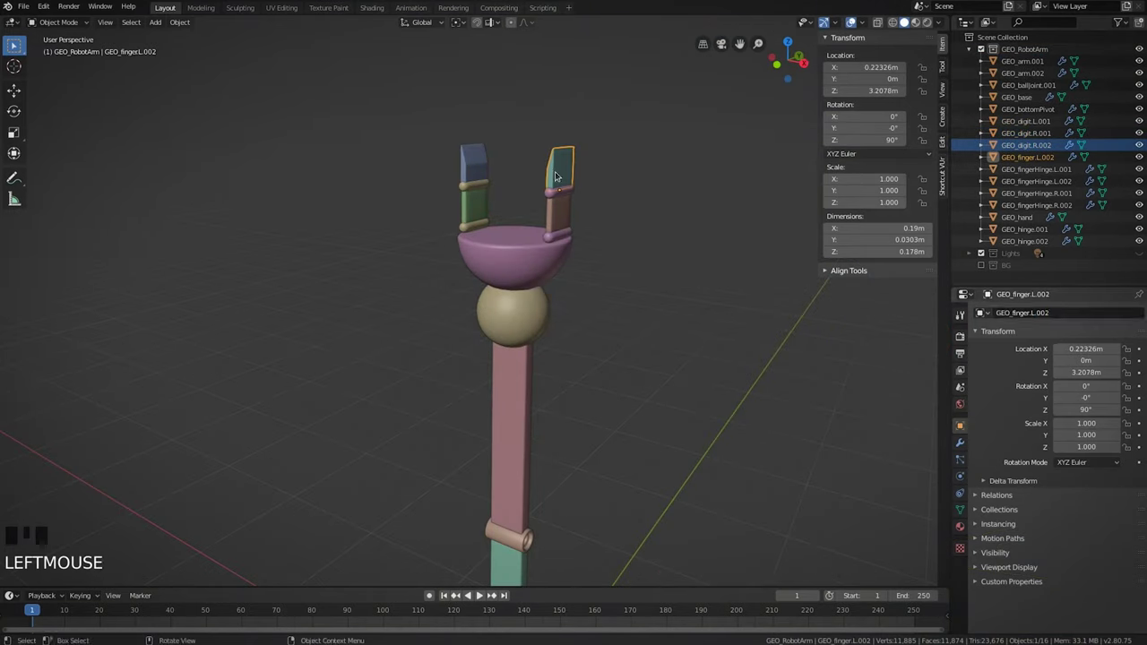
# Select the GEO_hinge.001 base piece and view the rig from Right Ortho.
pyautogui.click(558, 191)
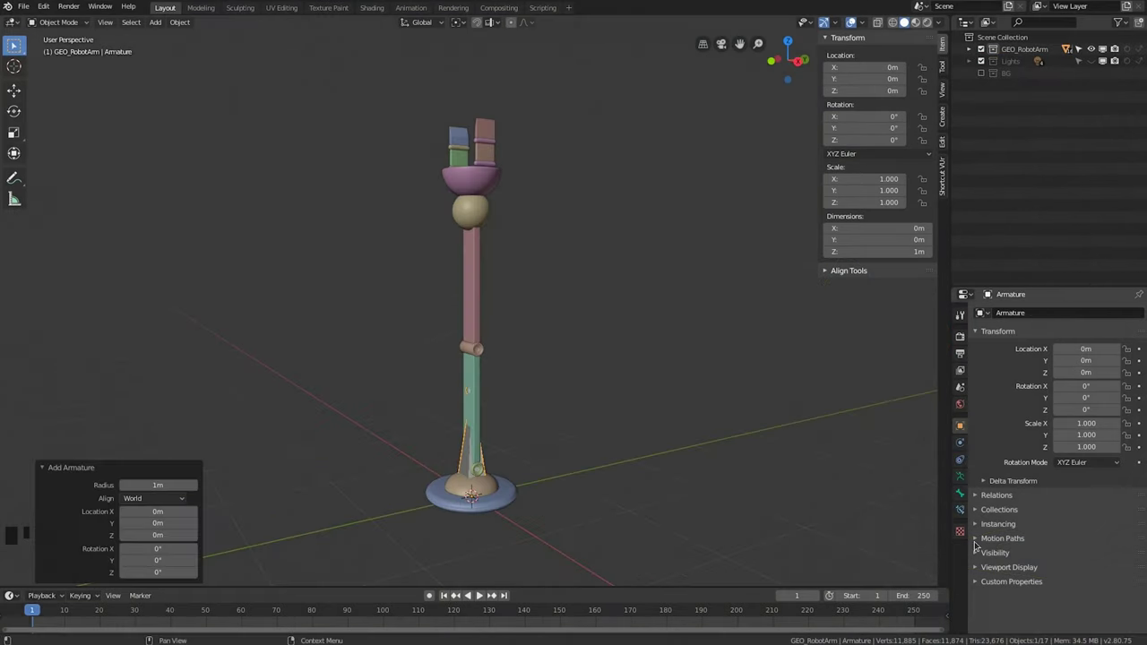
pyautogui.press('KP_3')
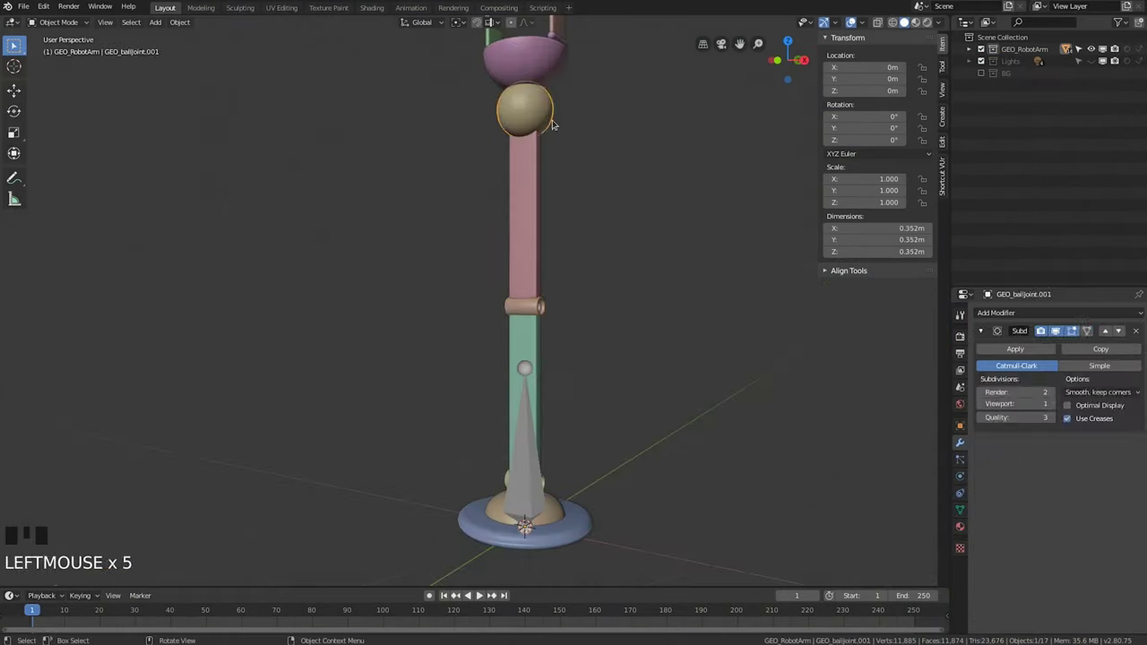
pyautogui.moveTo(359, 322); pyautogui.dragTo(391, 331, button='middle')
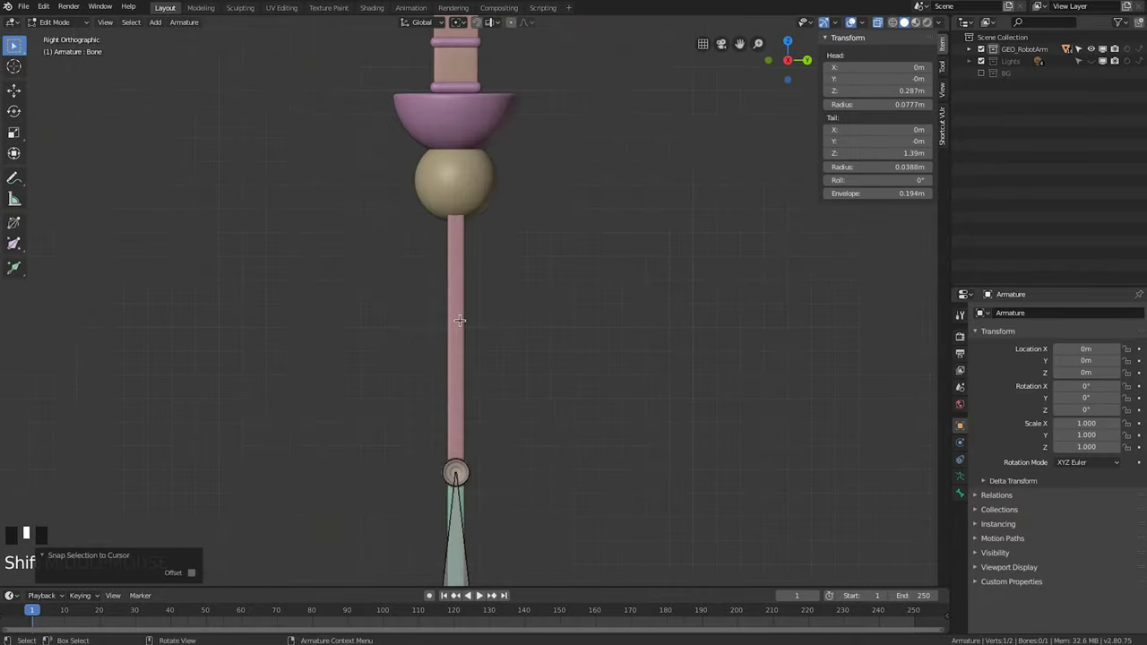
pyautogui.moveTo(717, 421); pyautogui.dragTo(773, 430, button='middle')
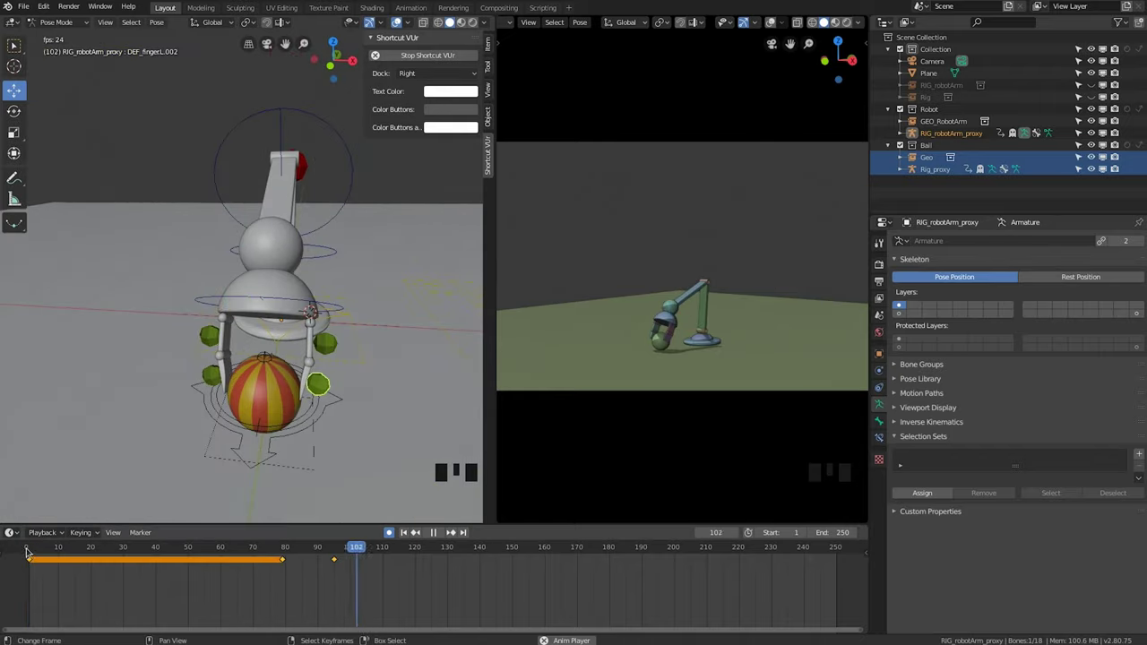
# Rotate an arm bone into a new pose, cancelling and restarting the rotation.
pyautogui.press('r')
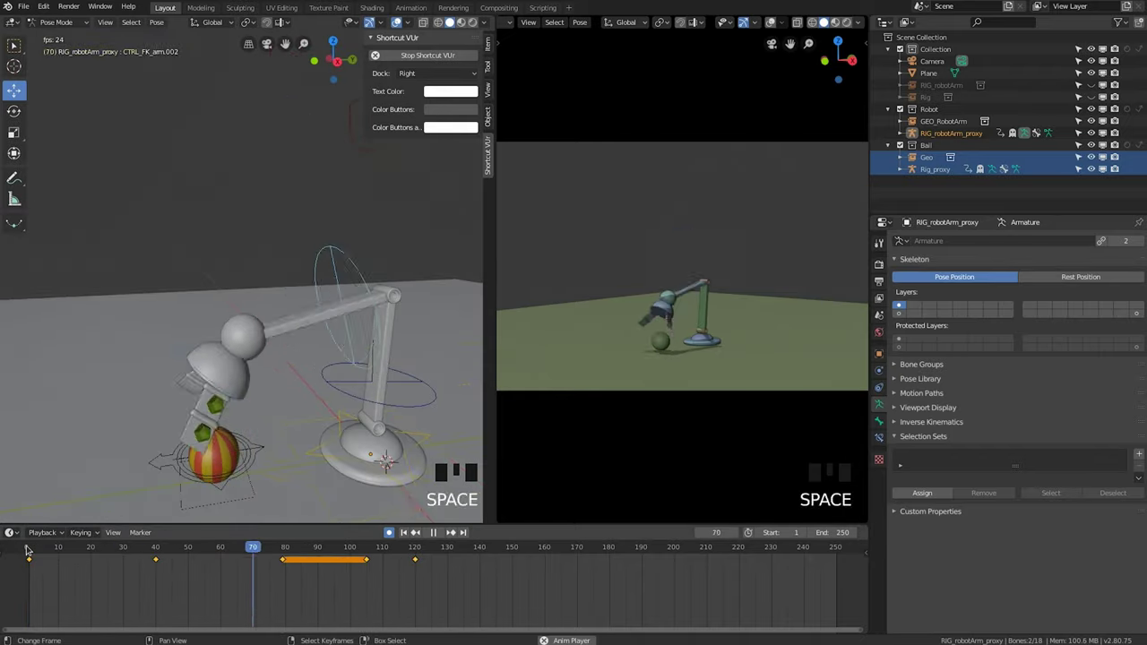
pyautogui.rightClick(349, 354)
pyautogui.press('r')
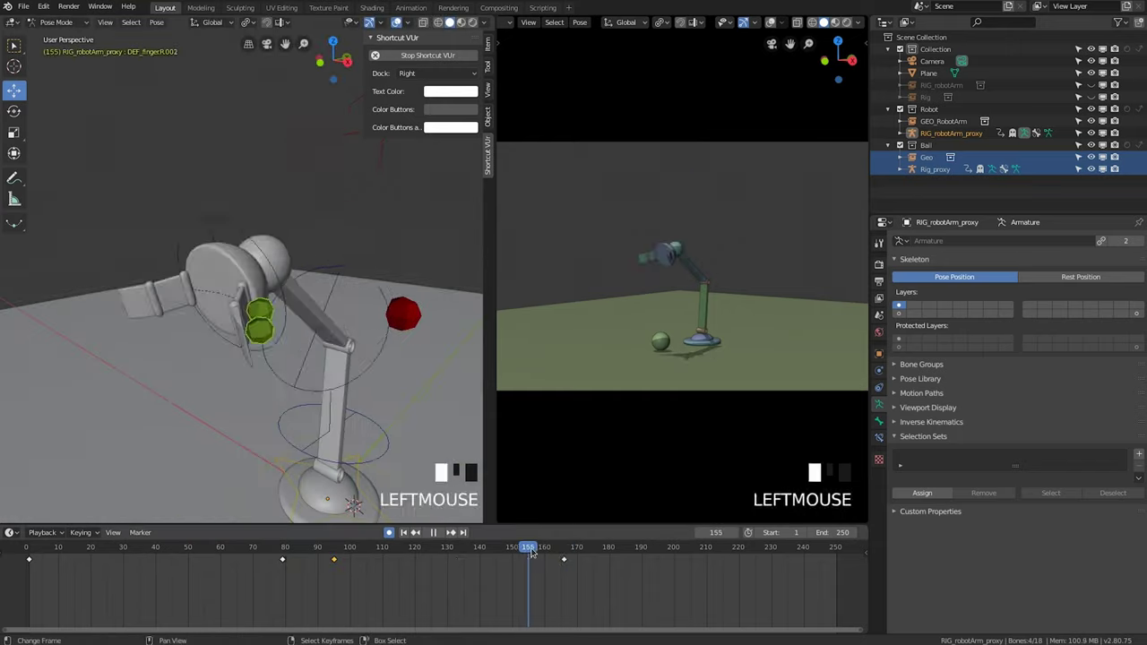
# Move the selected keyframes in time, reposition the arm control at frame 145, and play back.
pyautogui.click(465, 556)
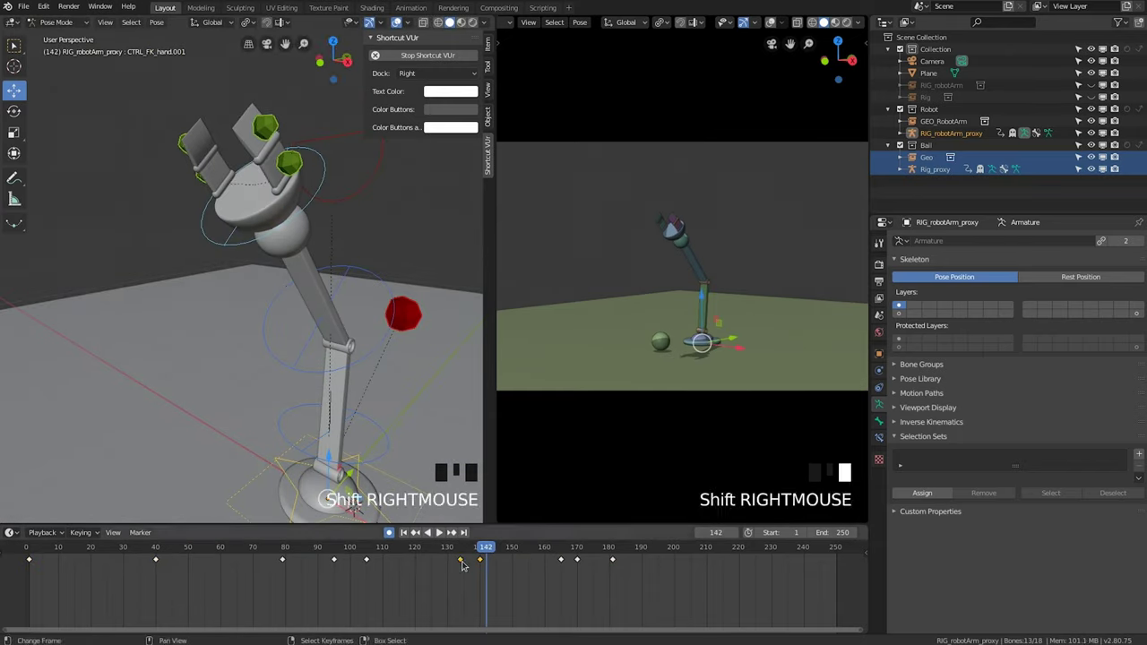
pyautogui.press('g')
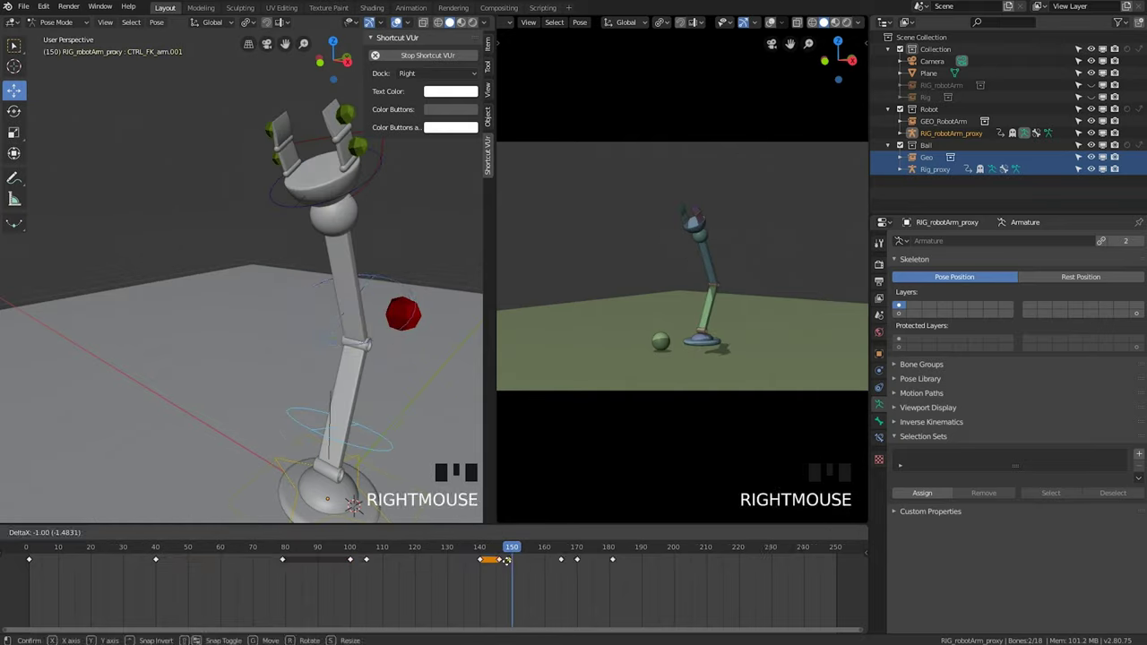
pyautogui.click(436, 552)
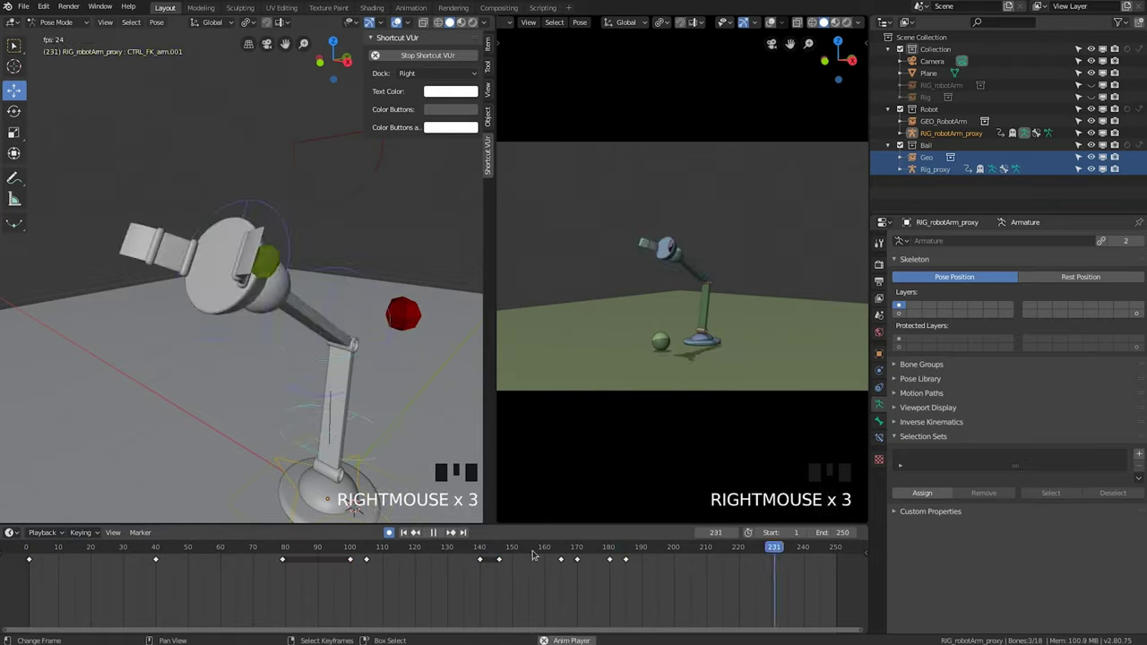
pyautogui.press('g')
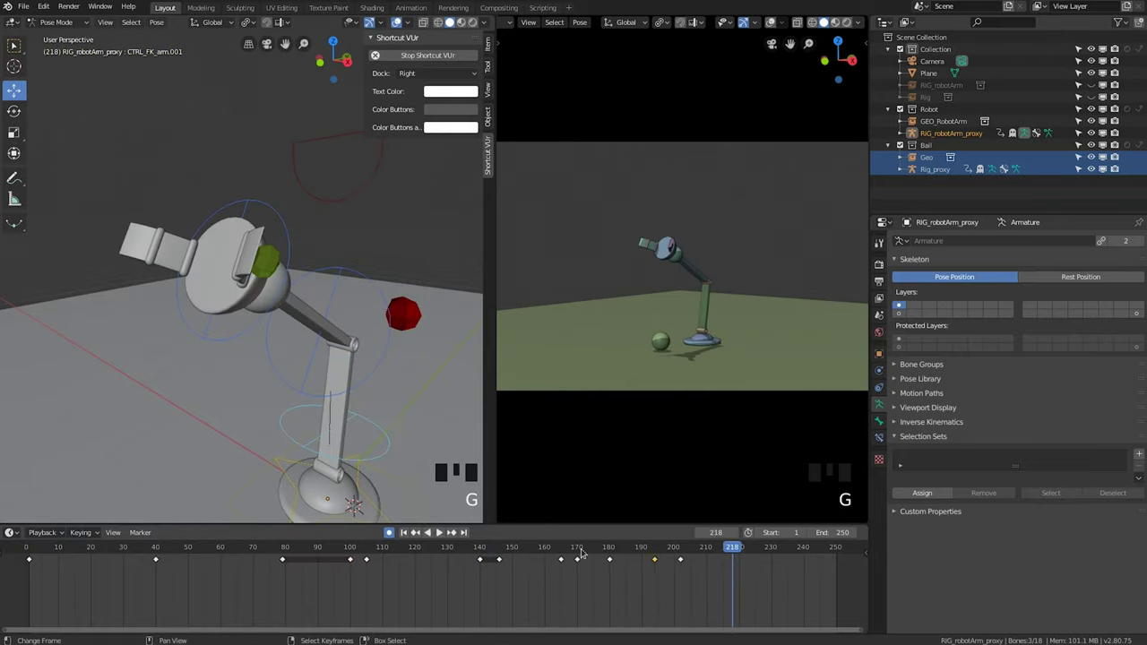
pyautogui.press('space')
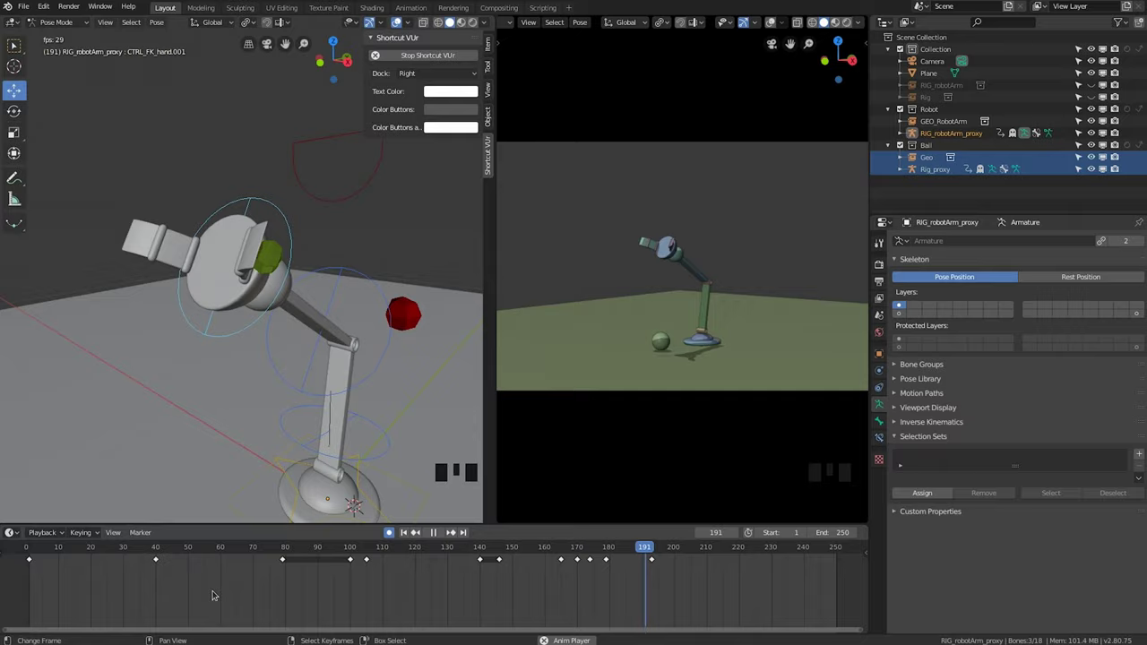
# Shift keyframes earlier, rotate the arm control, and replay the animation.
pyautogui.press('g')
pyautogui.press('r')
pyautogui.press('space')
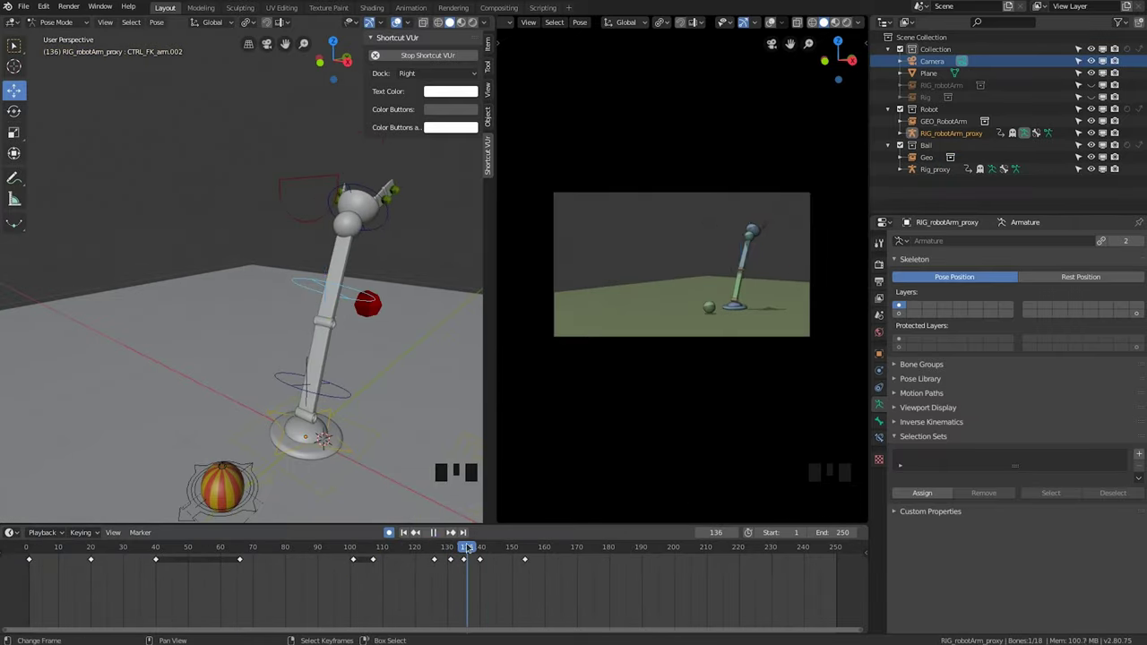
# Jump to frame 126, then add a Single Bone armature at the origin.
pyautogui.click(424, 554)
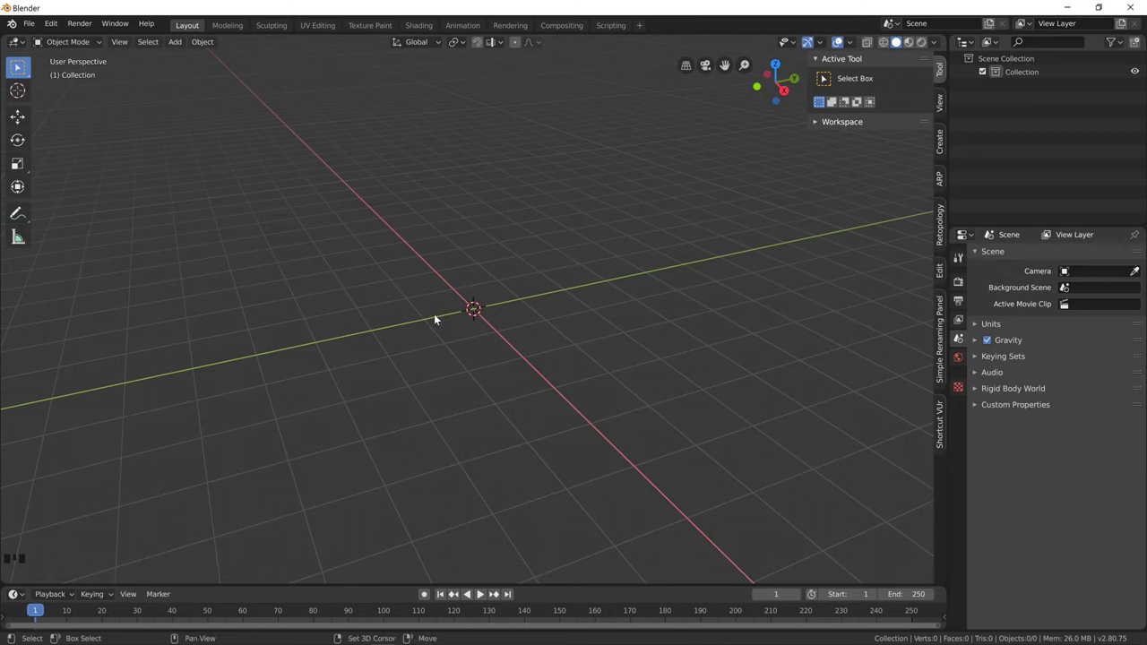
pyautogui.hotkey('shift', 'a')
pyautogui.moveTo(441, 403)
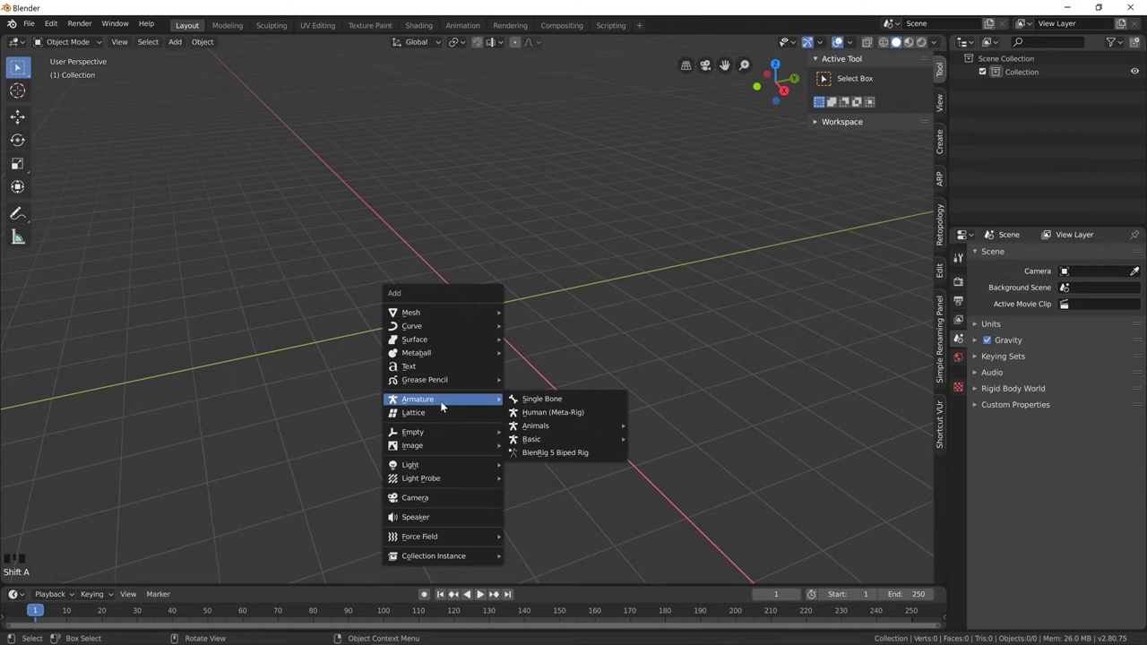
pyautogui.click(534, 401)
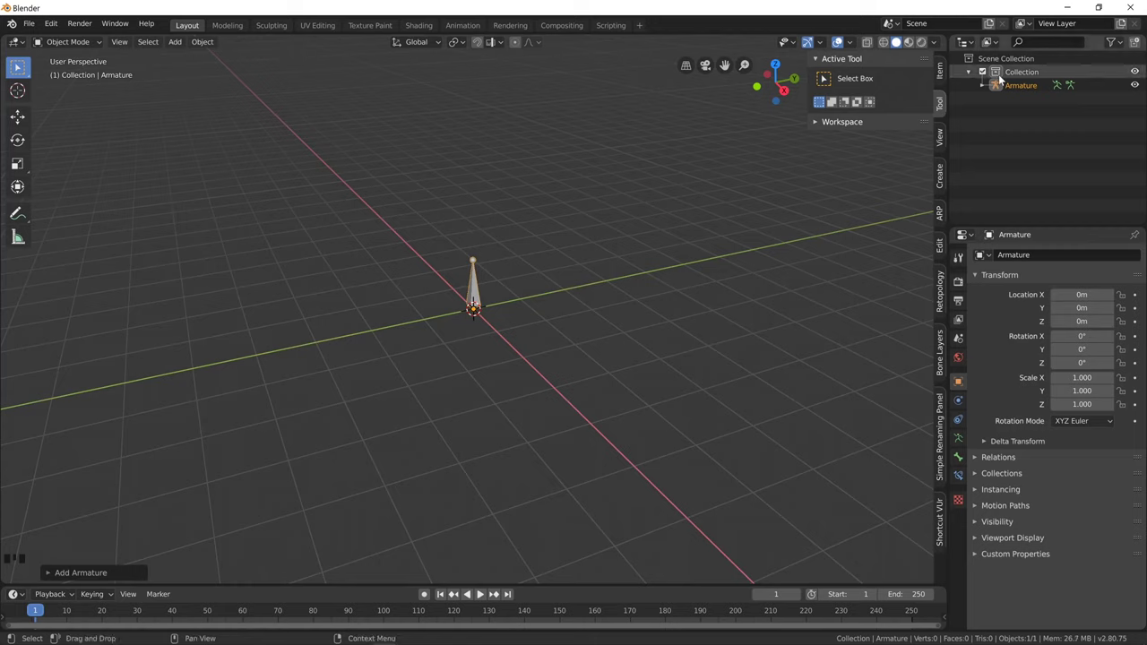
# Make the Armature active in the Outliner and expand it to show its data and pose.
pyautogui.click(1029, 87)
pyautogui.click(1026, 87)
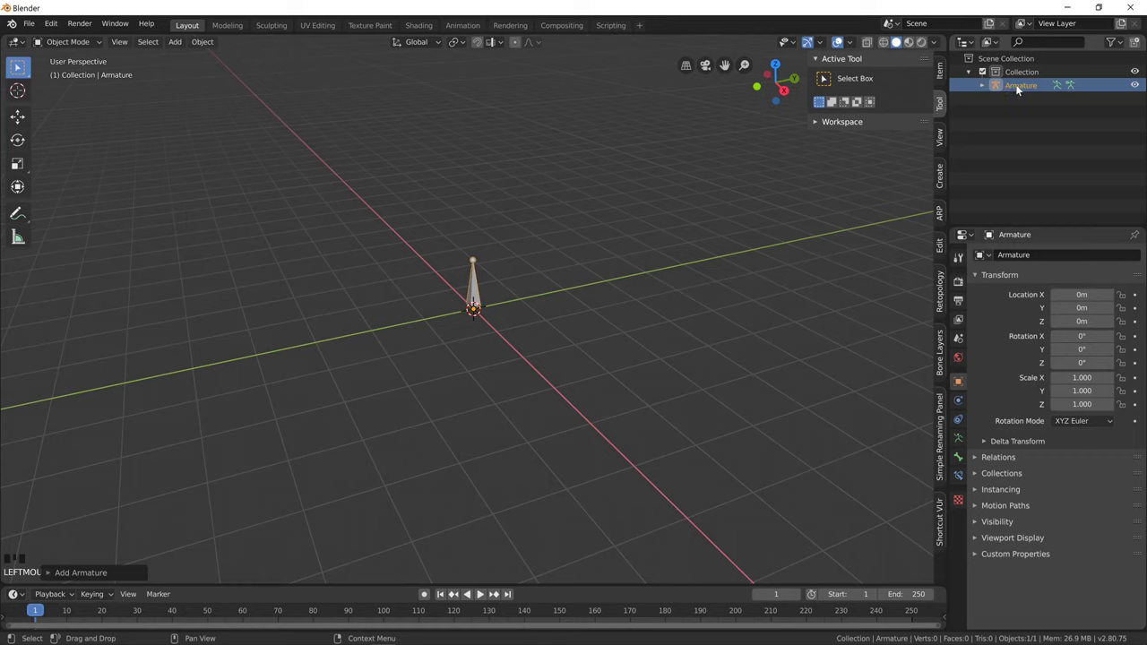
pyautogui.click(982, 85)
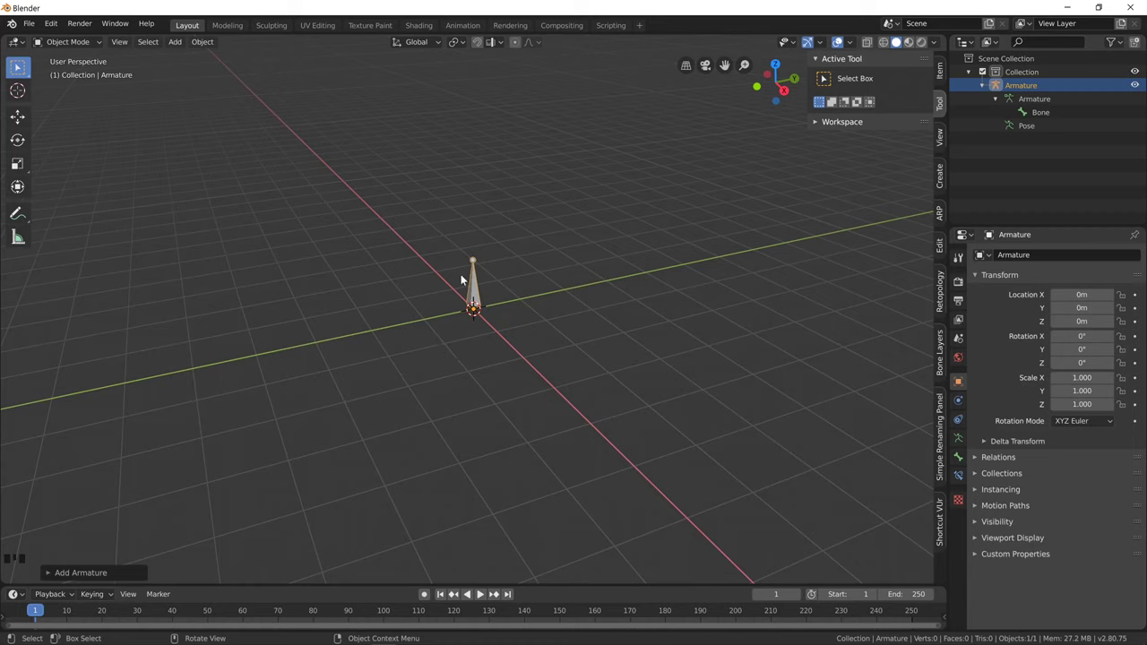
pyautogui.click(63, 43)
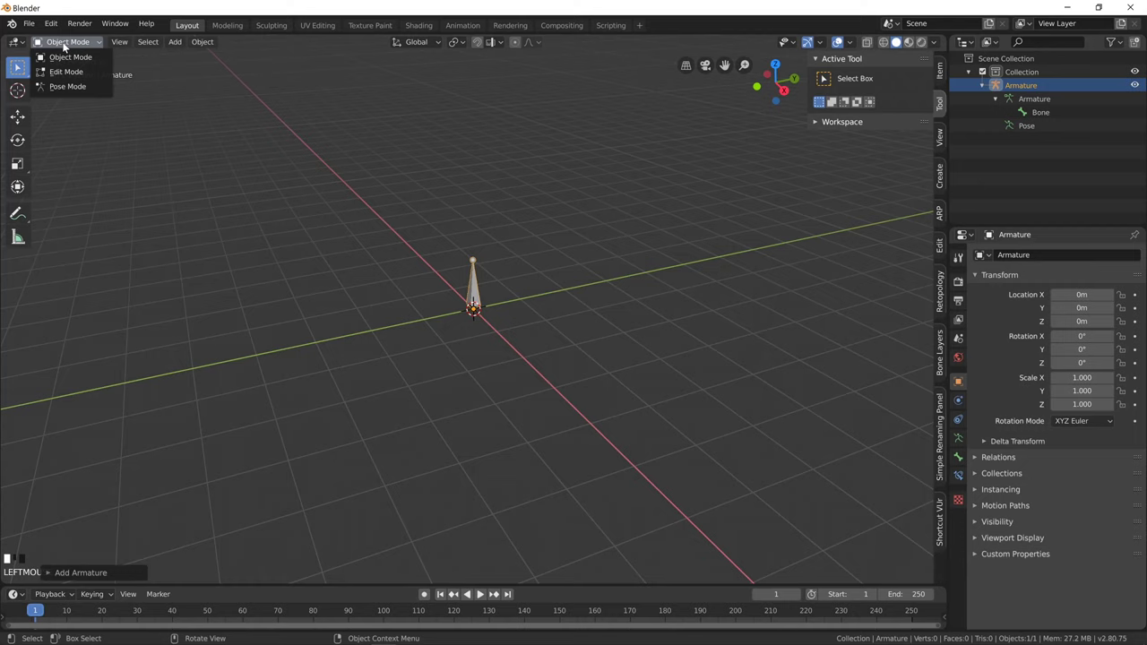
pyautogui.click(68, 74)
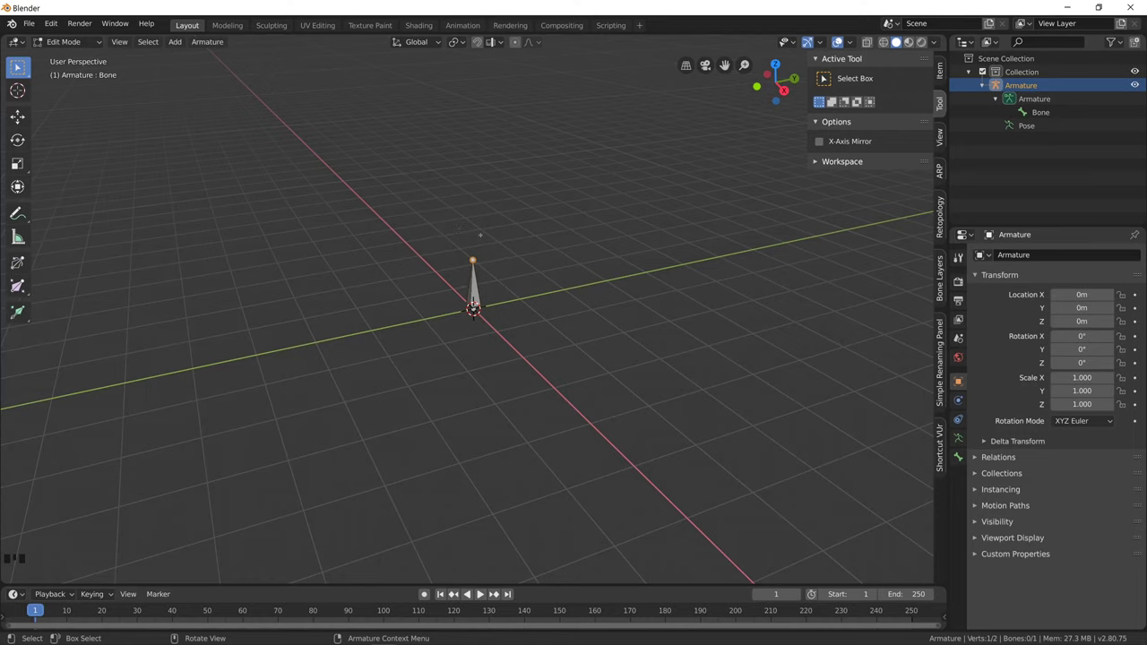
pyautogui.click(70, 42)
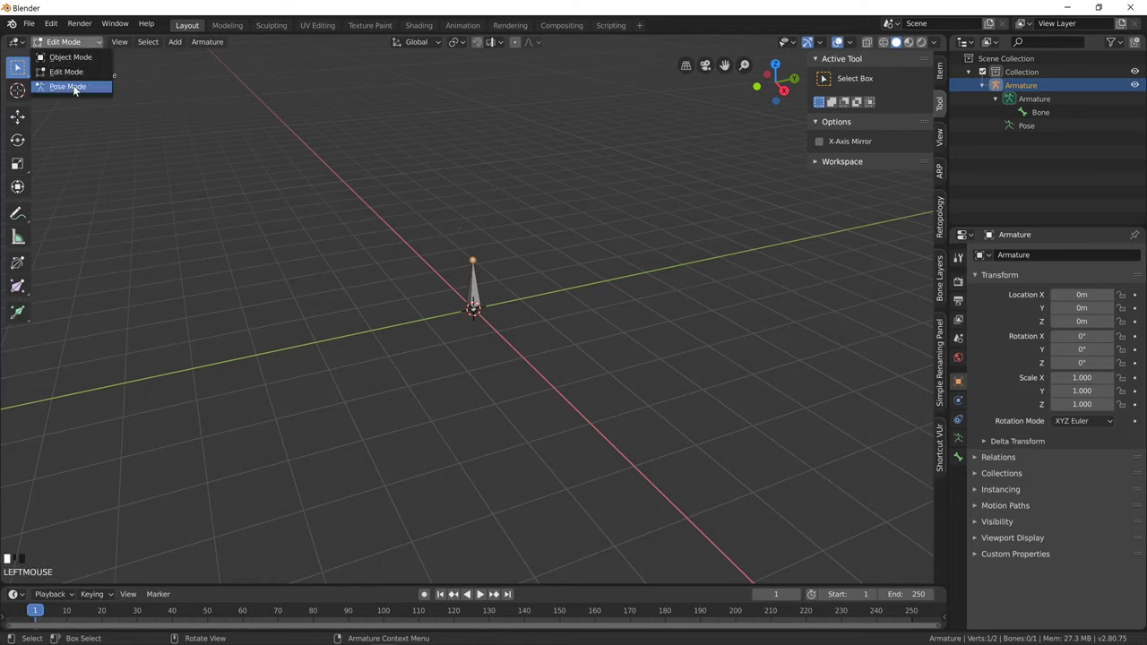
pyautogui.click(74, 87)
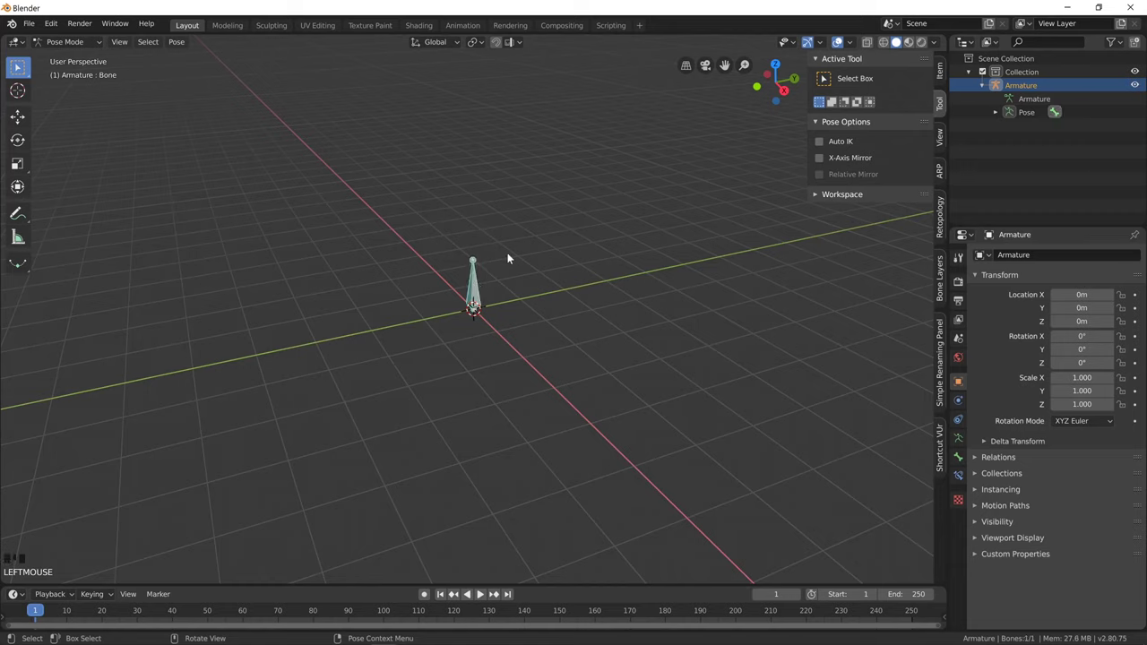
pyautogui.click(78, 42)
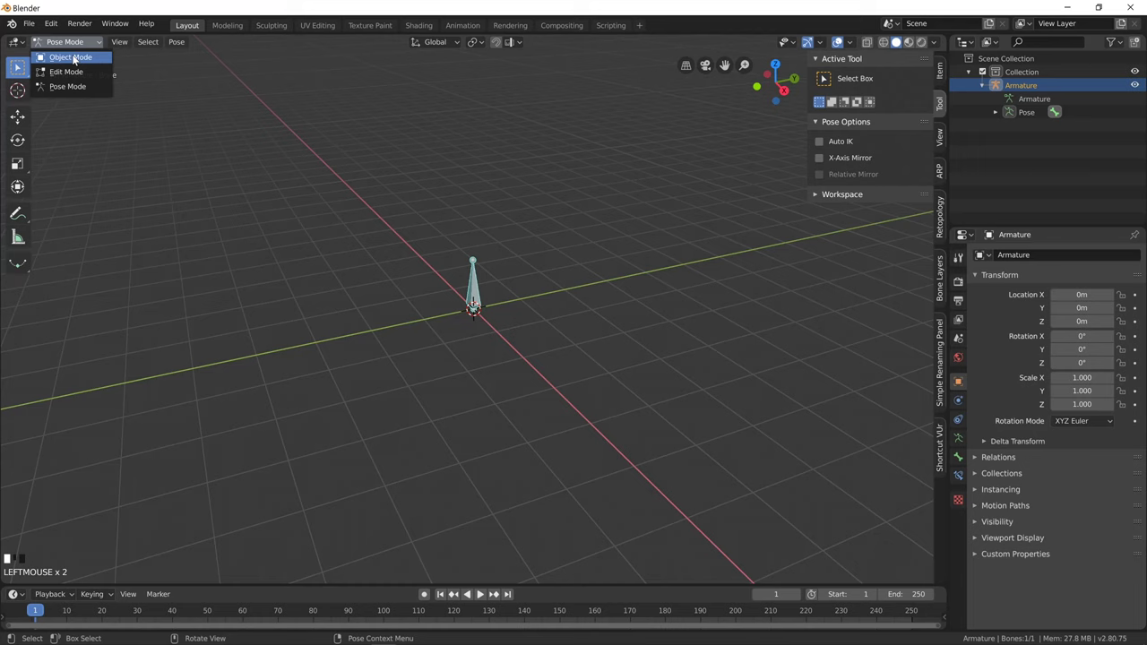
pyautogui.click(74, 58)
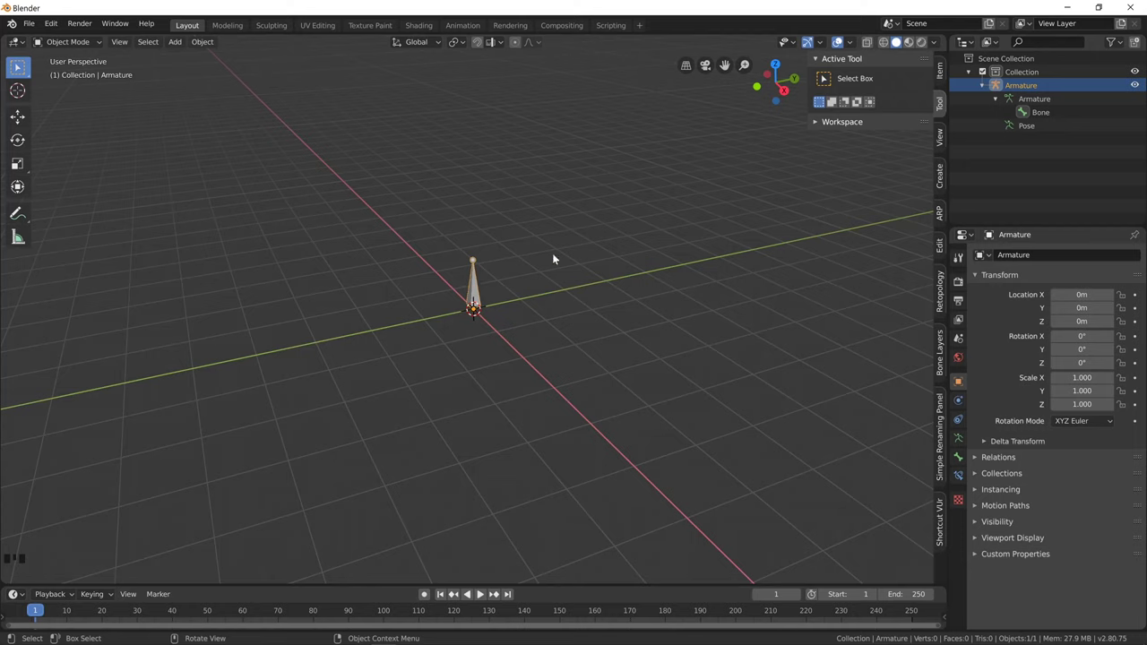
pyautogui.click(1024, 127)
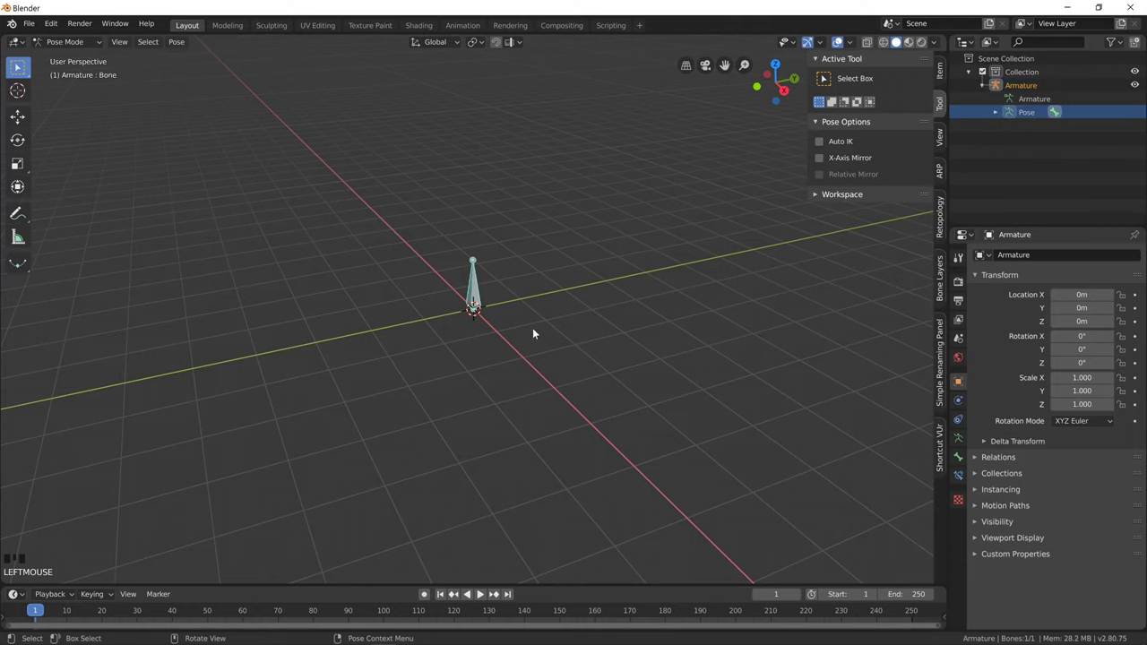
pyautogui.click(65, 40)
pyautogui.click(65, 56)
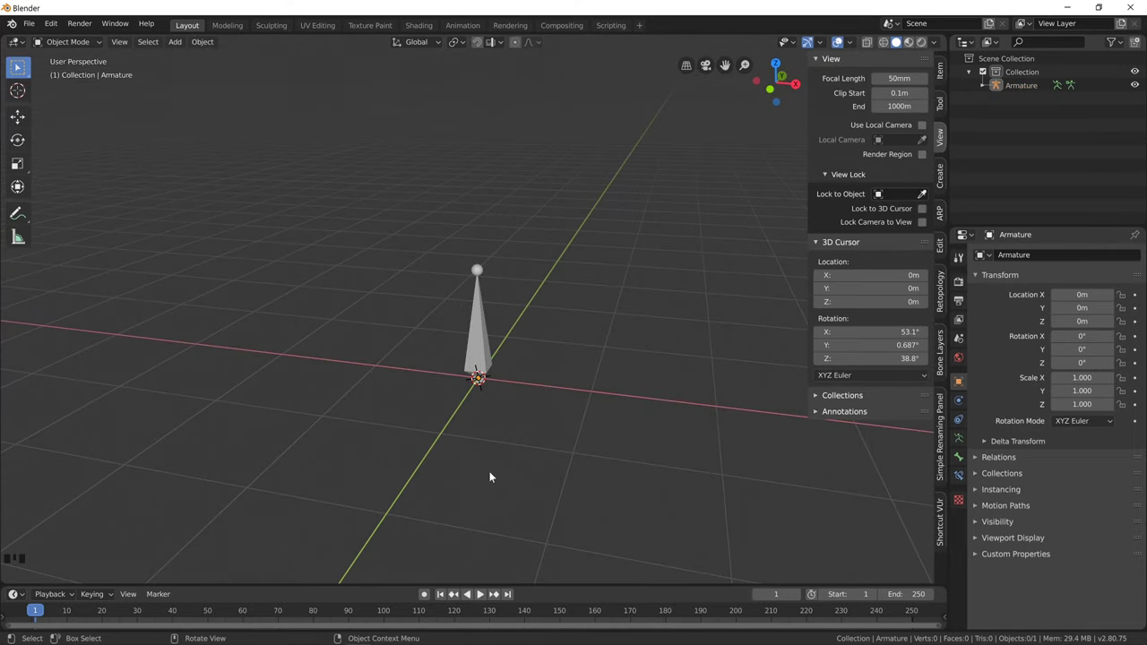
pyautogui.click(493, 343)
pyautogui.moveTo(493, 344); pyautogui.dragTo(479, 349, button='middle')
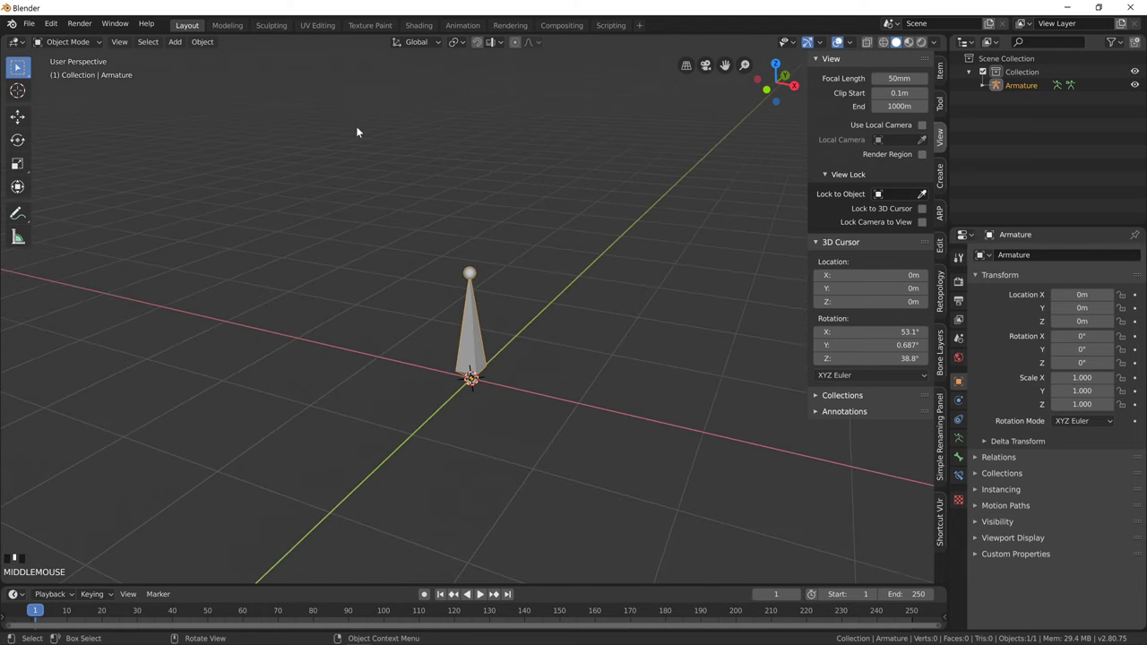
pyautogui.hotkey('shift', 'd')
pyautogui.click(458, 143)
pyautogui.hotkey('shift', 'd')
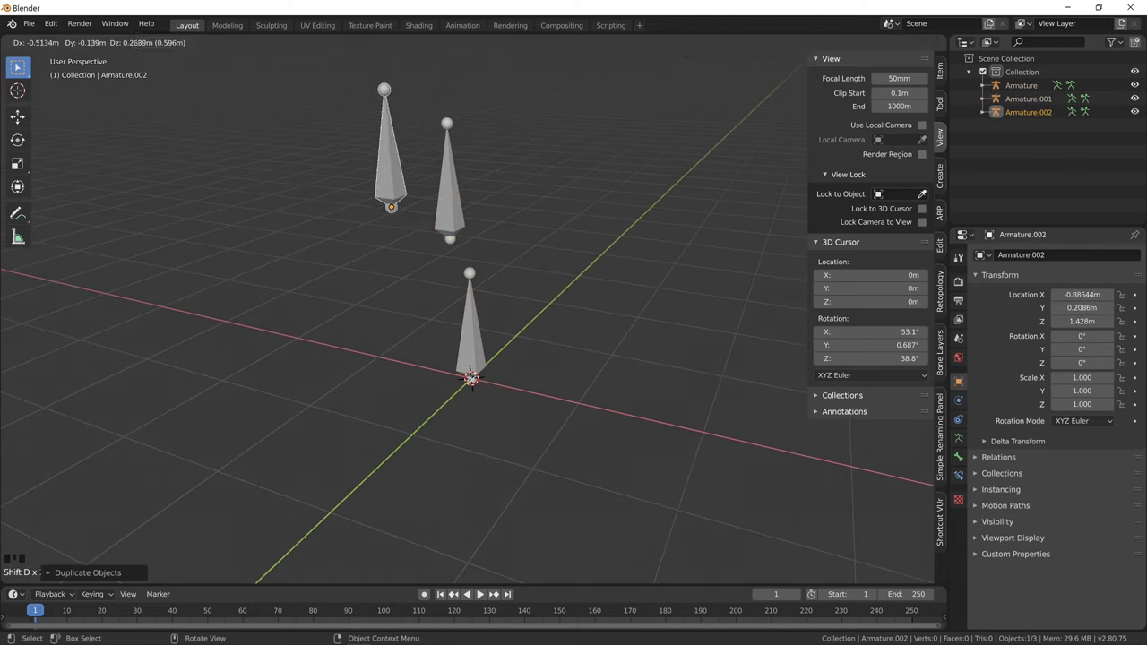
pyautogui.click(370, 150)
pyautogui.hotkey('shift', 'd')
pyautogui.click(239, 164)
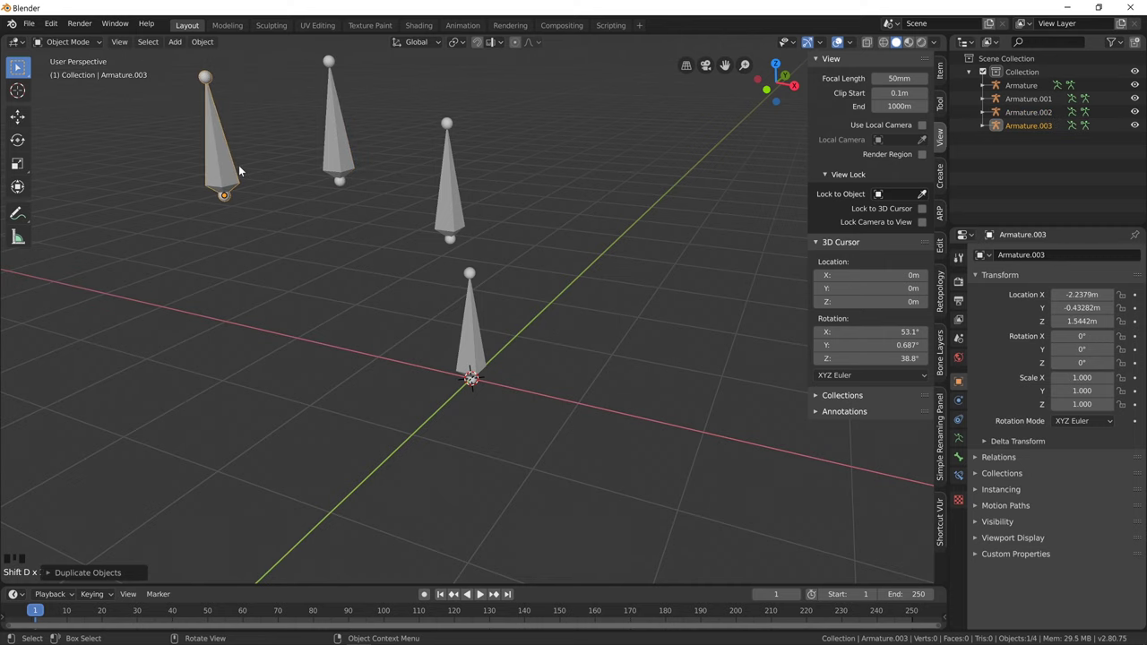
pyautogui.click(430, 179)
pyautogui.keyDown('shift'); pyautogui.click(331, 143); pyautogui.keyUp('shift')
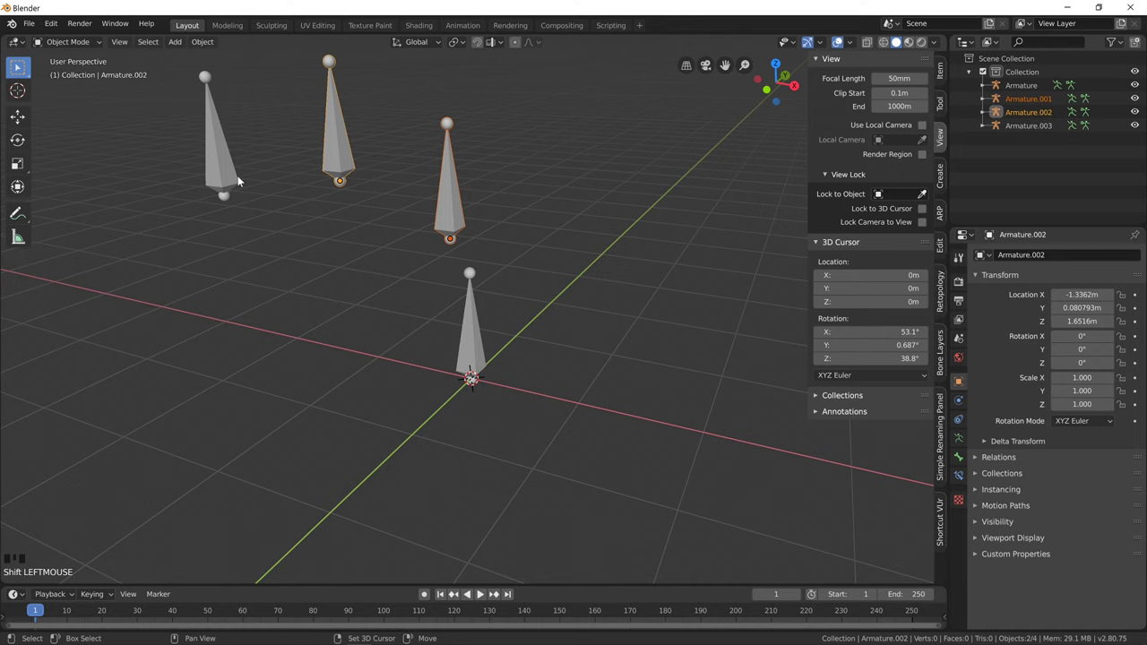
pyautogui.keyDown('shift'); pyautogui.click(220, 134); pyautogui.keyUp('shift')
pyautogui.press('x')
pyautogui.click(242, 176)
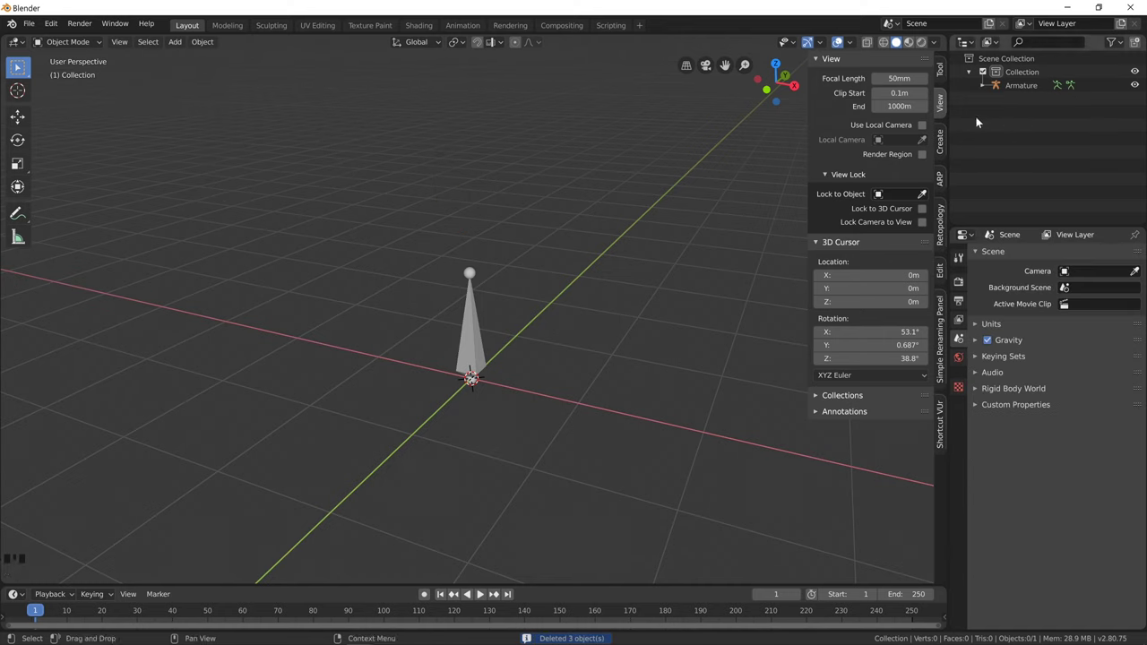
pyautogui.click(473, 345)
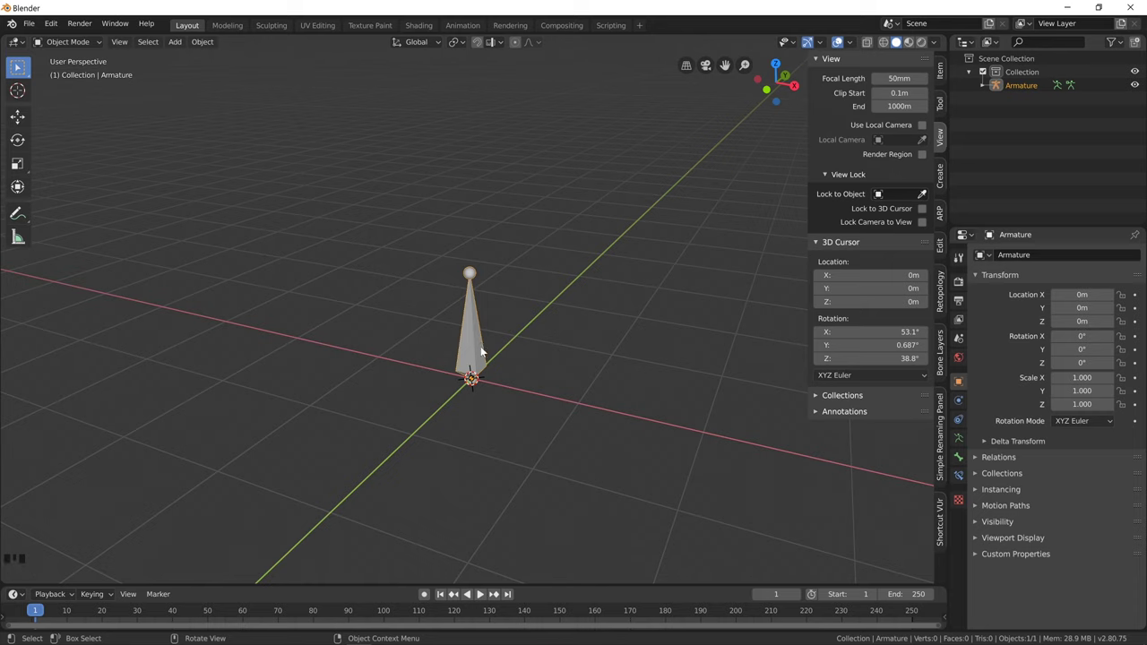
# In Edit Mode, duplicate the bone twice along X, one copy on each side.
pyautogui.press('Tab')
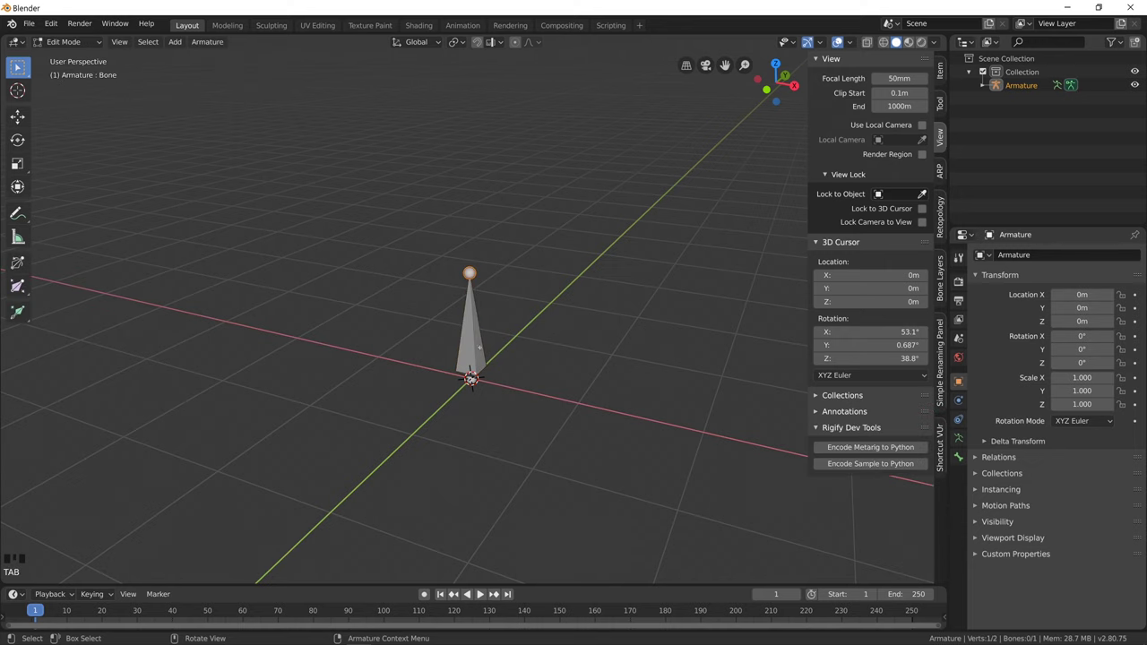
pyautogui.click(478, 345)
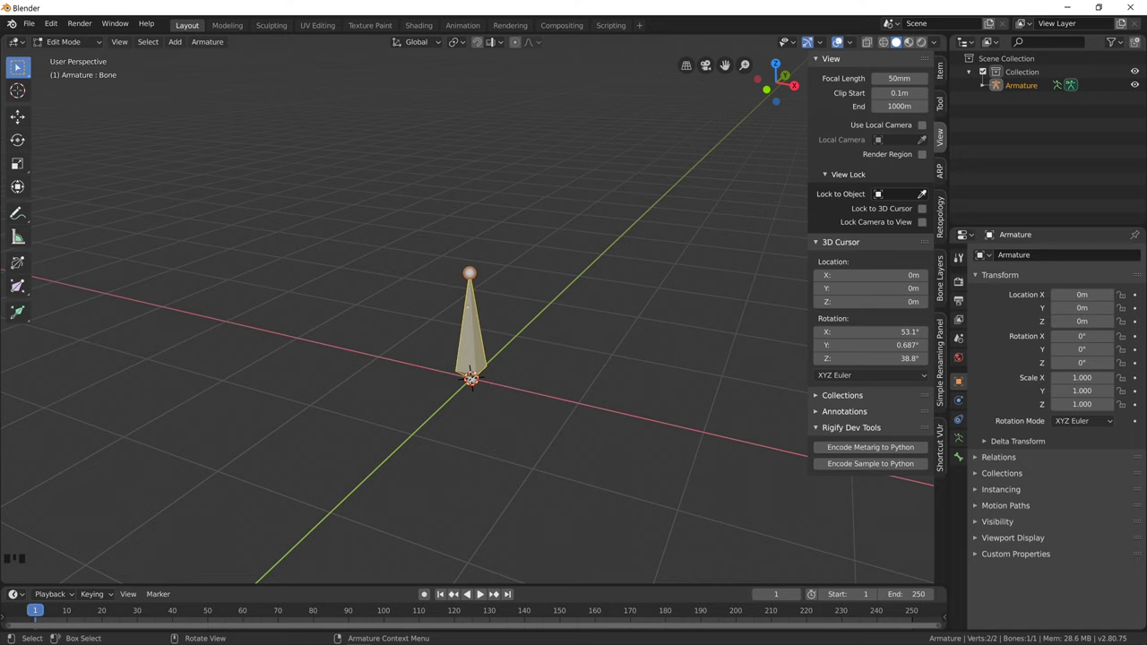
pyautogui.hotkey('shift', 'd')
pyautogui.press('x')
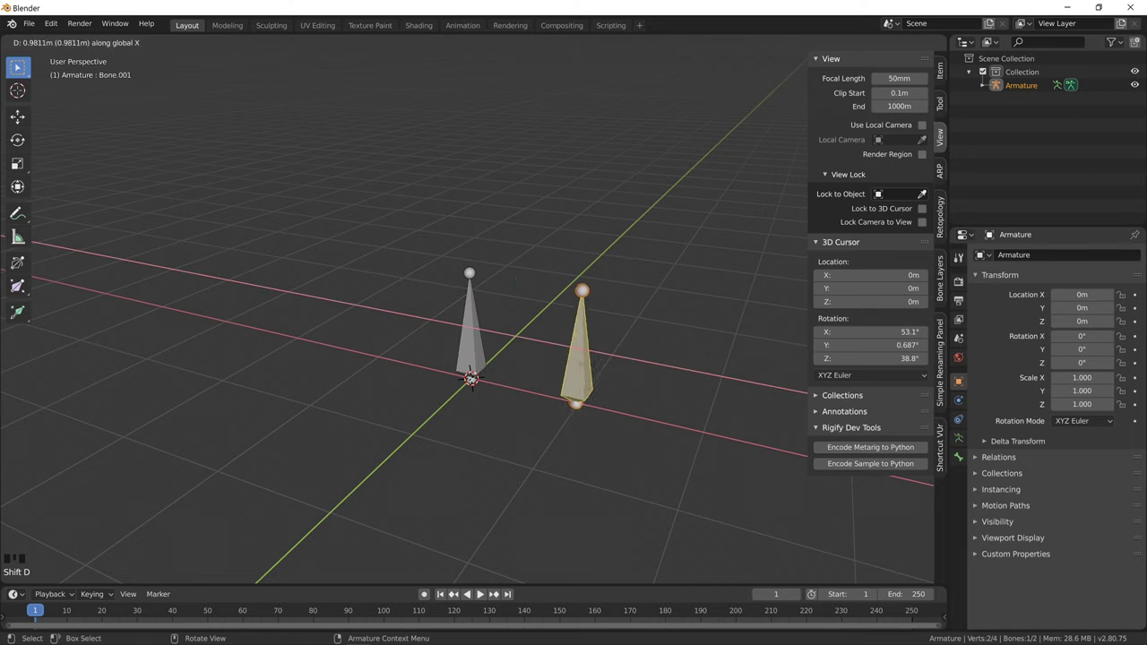
pyautogui.click(581, 425)
pyautogui.hotkey('shift', 'd')
pyautogui.press('x')
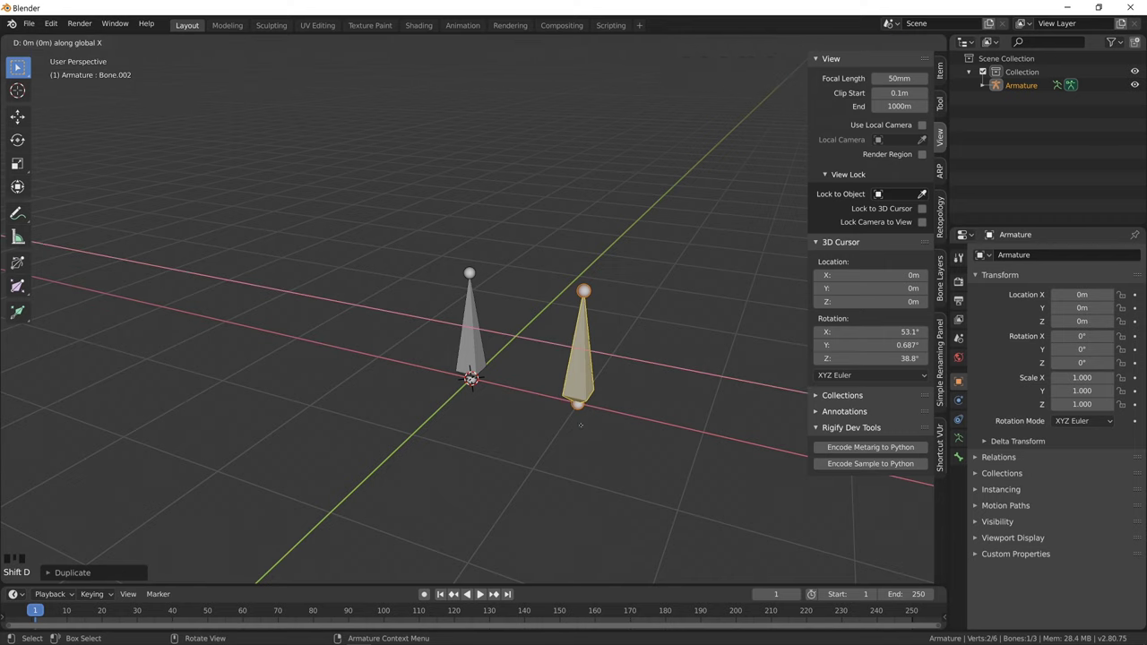
pyautogui.click(416, 437)
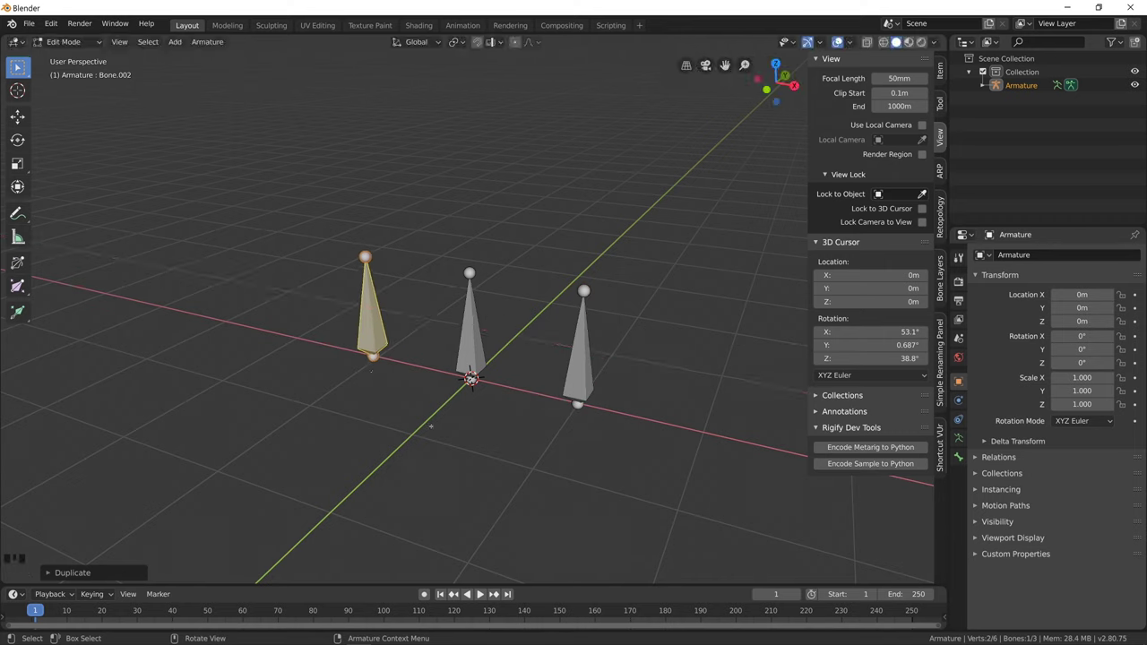
# Move the middle bone to a new position and add a new bone at the 3D cursor.
pyautogui.moveTo(408, 370); pyautogui.dragTo(430, 372, button='middle')
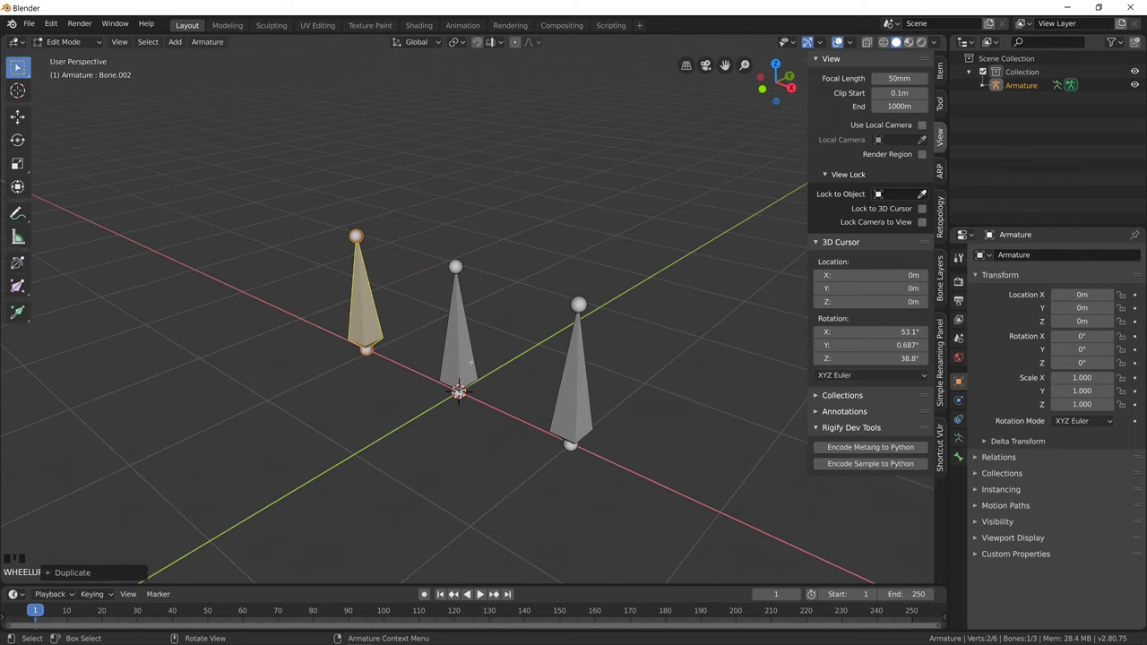
pyautogui.click(468, 359)
pyautogui.press('g')
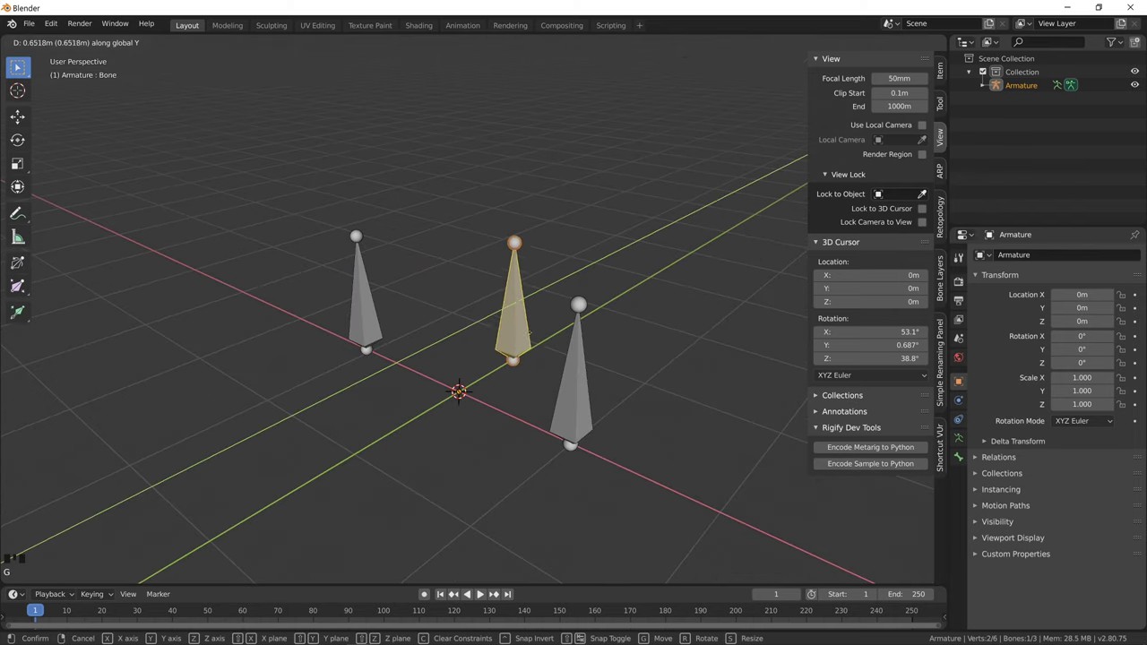
pyautogui.click(557, 323)
pyautogui.press('shift')
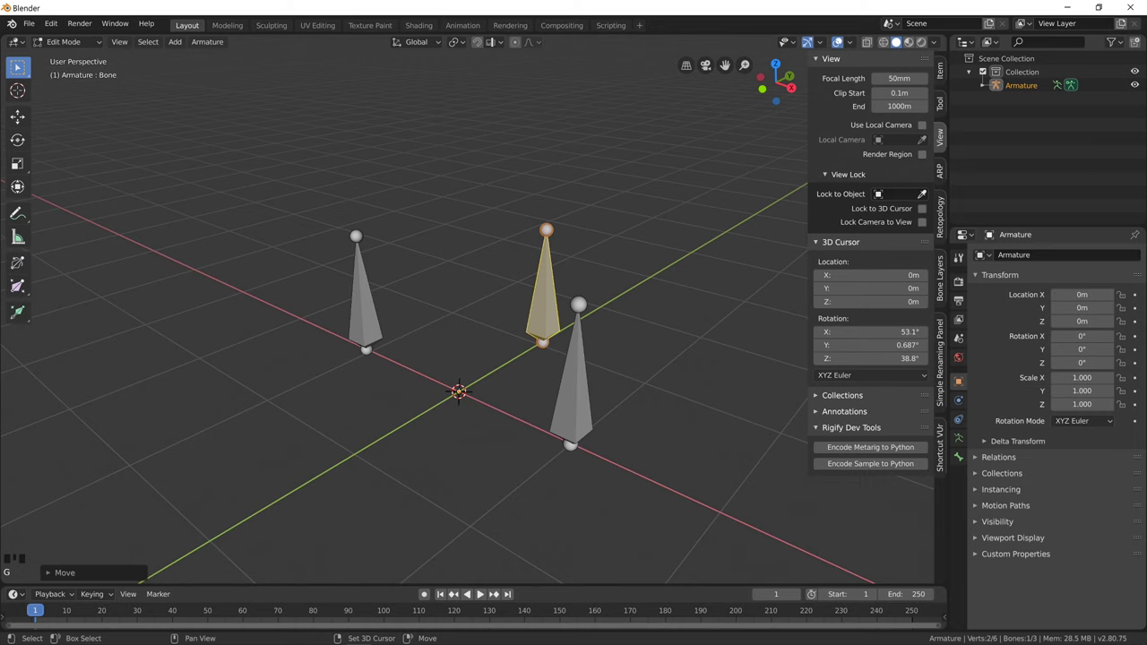
pyautogui.hotkey('shift', 'a')
# Extrude a new bone upward from the left bone's tip.
pyautogui.moveTo(472, 363); pyautogui.dragTo(441, 359, button='middle')
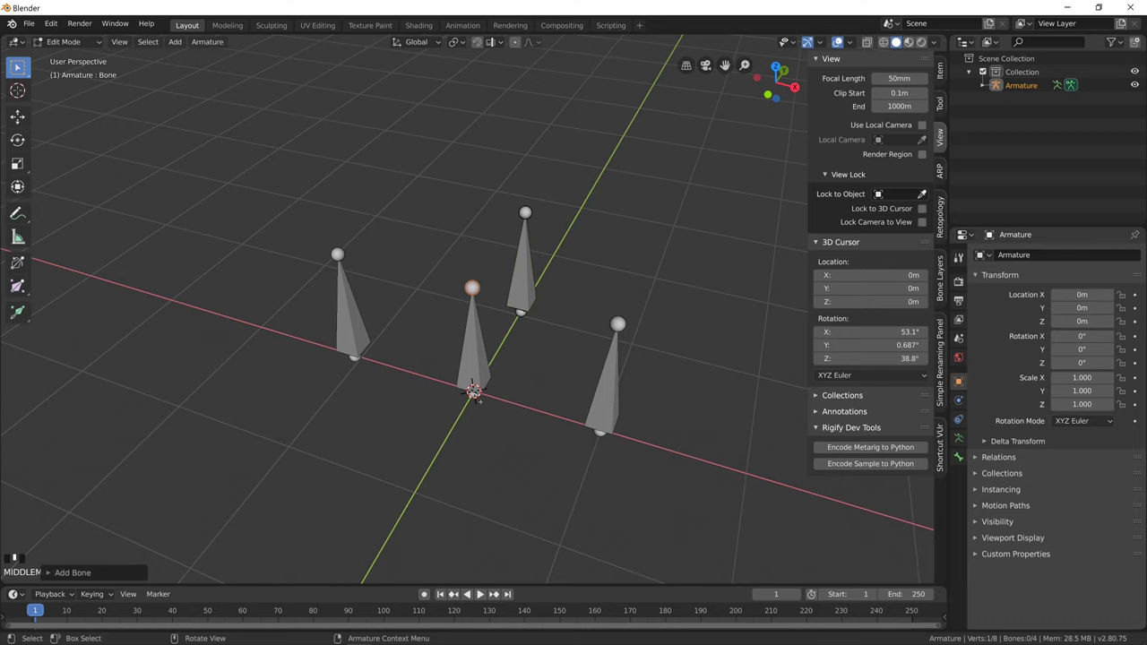
pyautogui.moveTo(471, 366); pyautogui.dragTo(453, 326, button='middle')
pyautogui.click(337, 255)
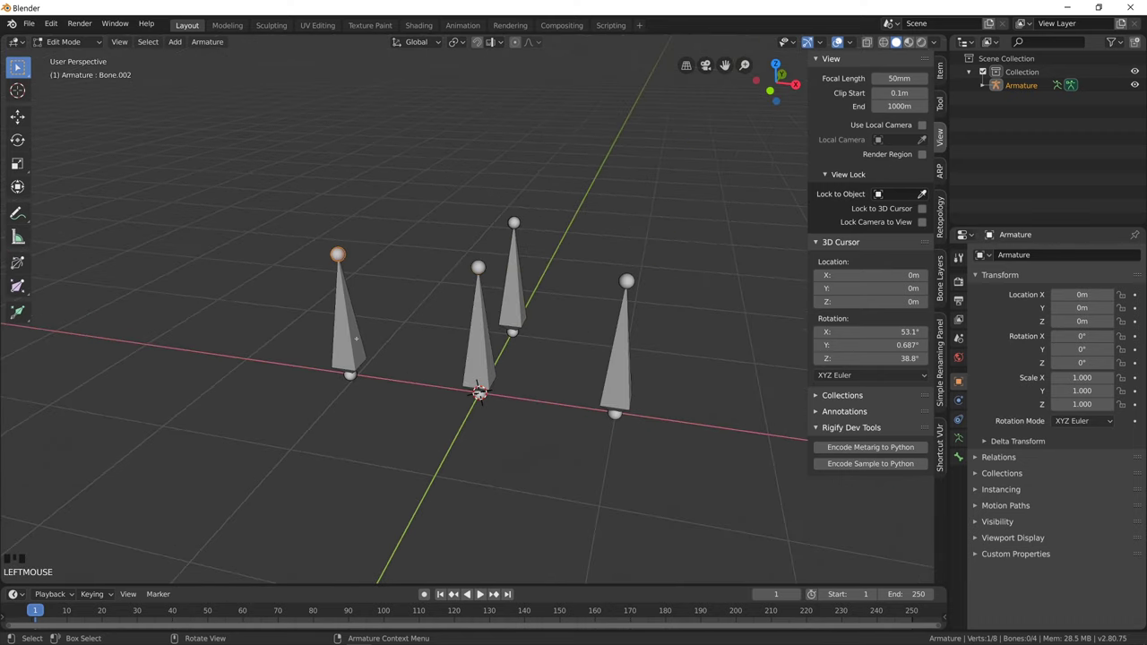
pyautogui.press('e')
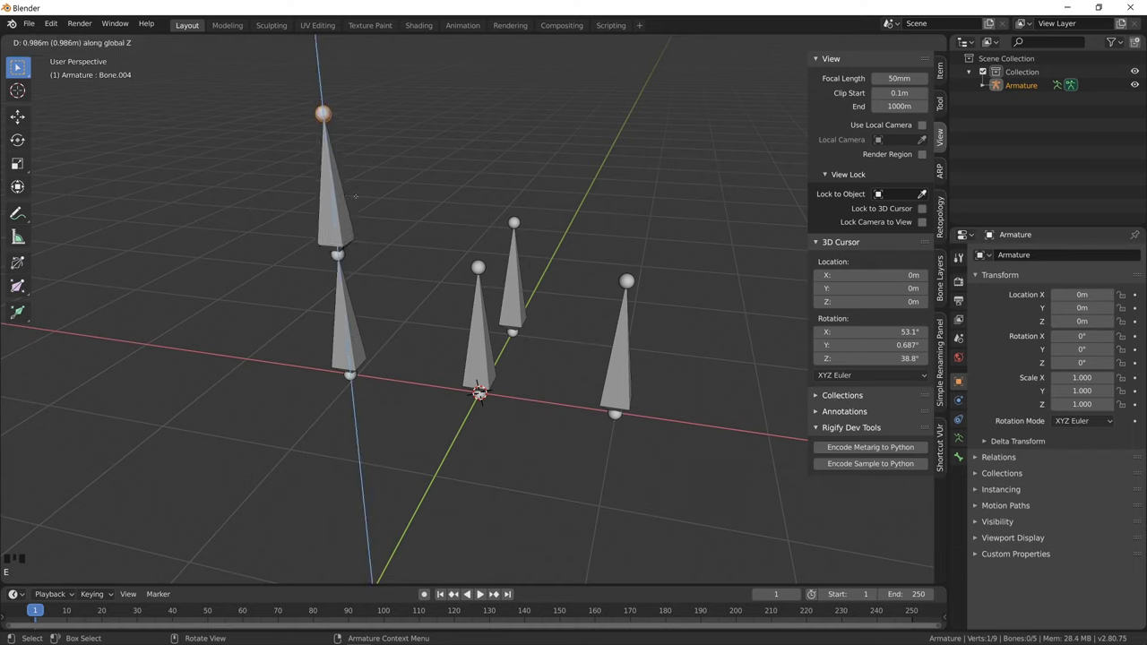
pyautogui.click(360, 225)
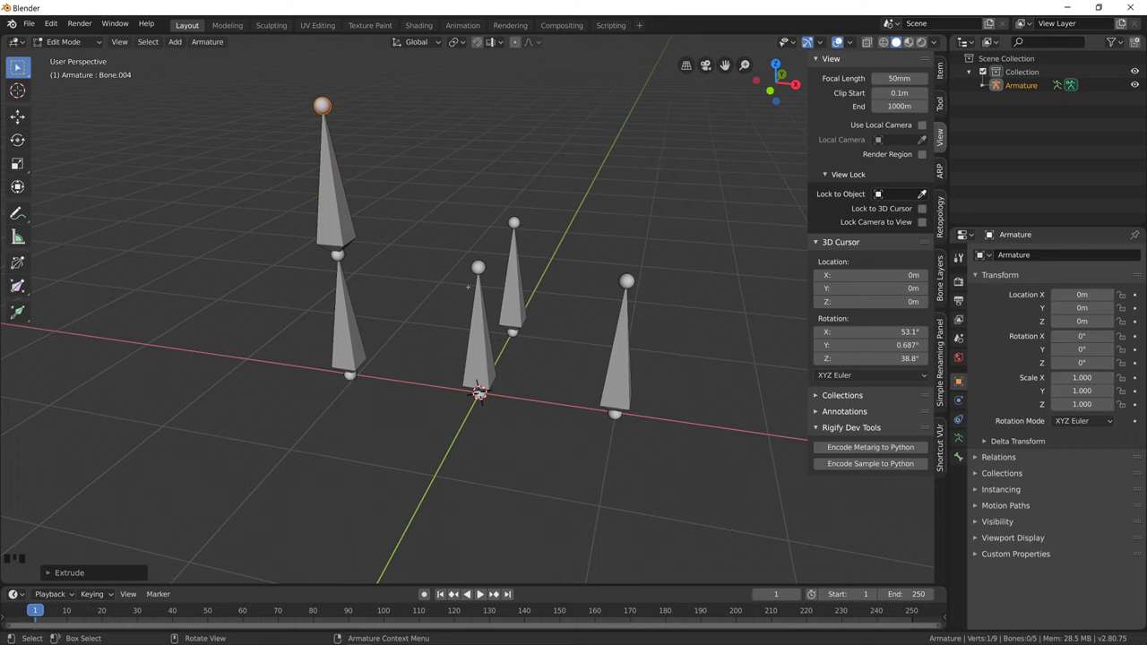
# Subdivide the centre bone into two, then select the back bone with the right-hand bone active.
pyautogui.click(474, 334)
pyautogui.rightClick(474, 334)
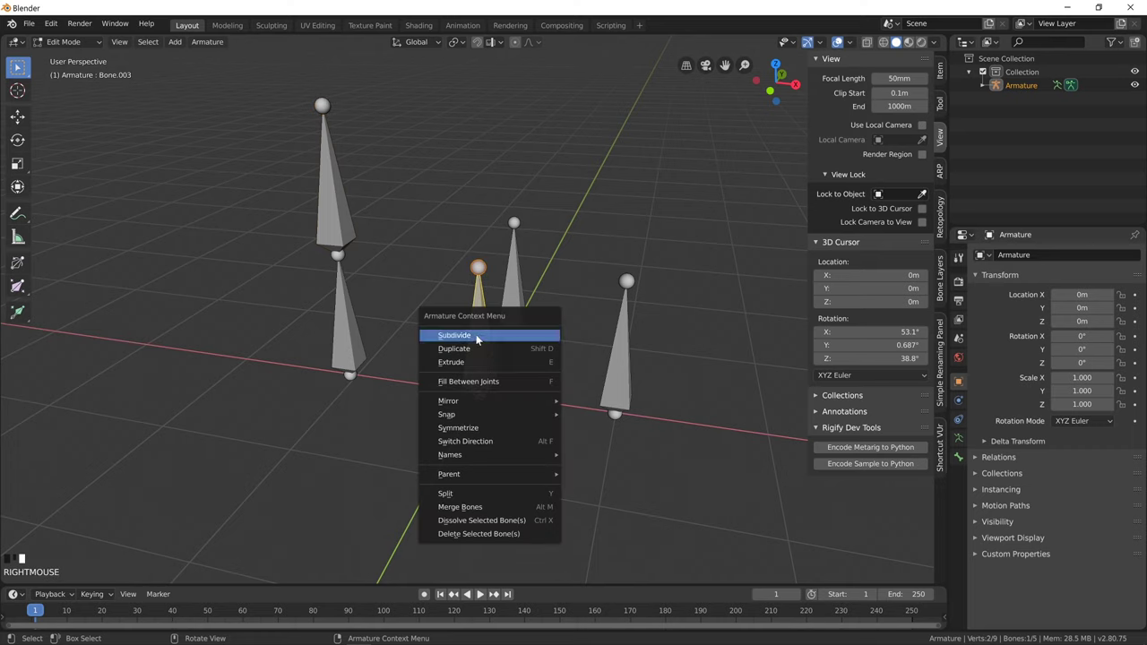
pyautogui.click(511, 333)
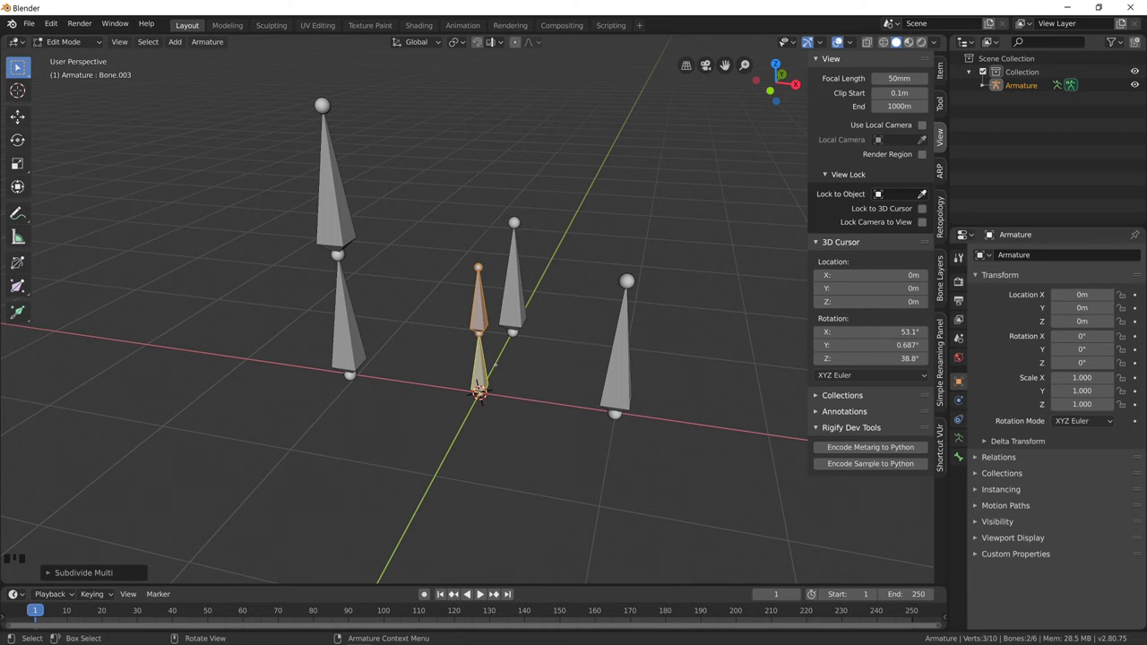
pyautogui.moveTo(493, 362); pyautogui.dragTo(496, 340, button='middle')
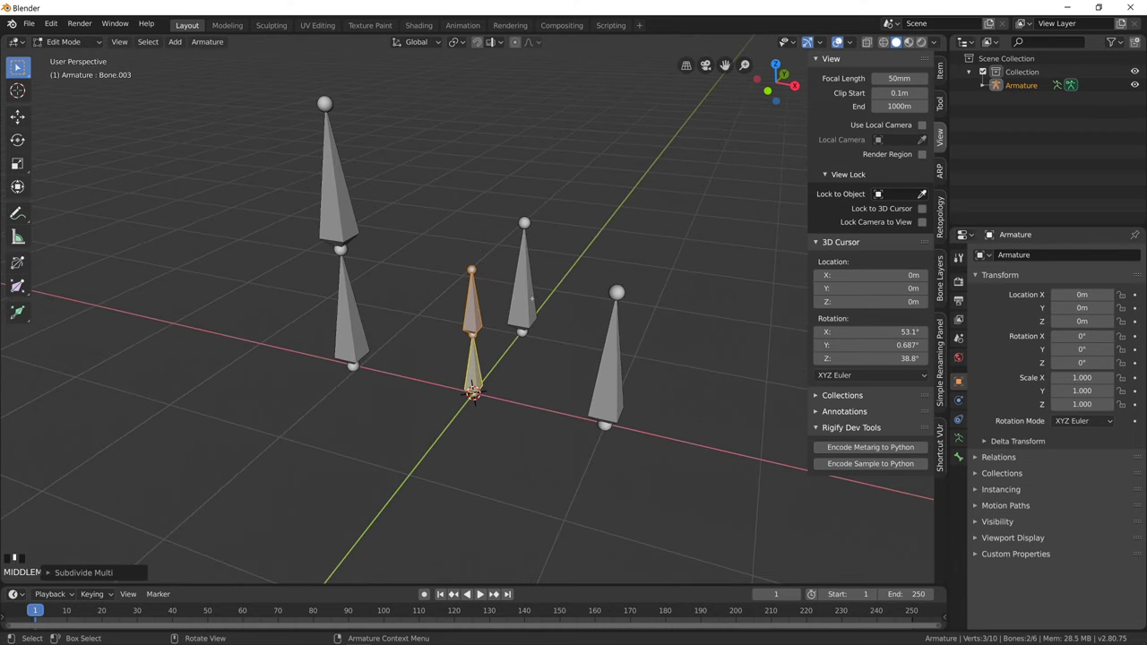
pyautogui.click(532, 301)
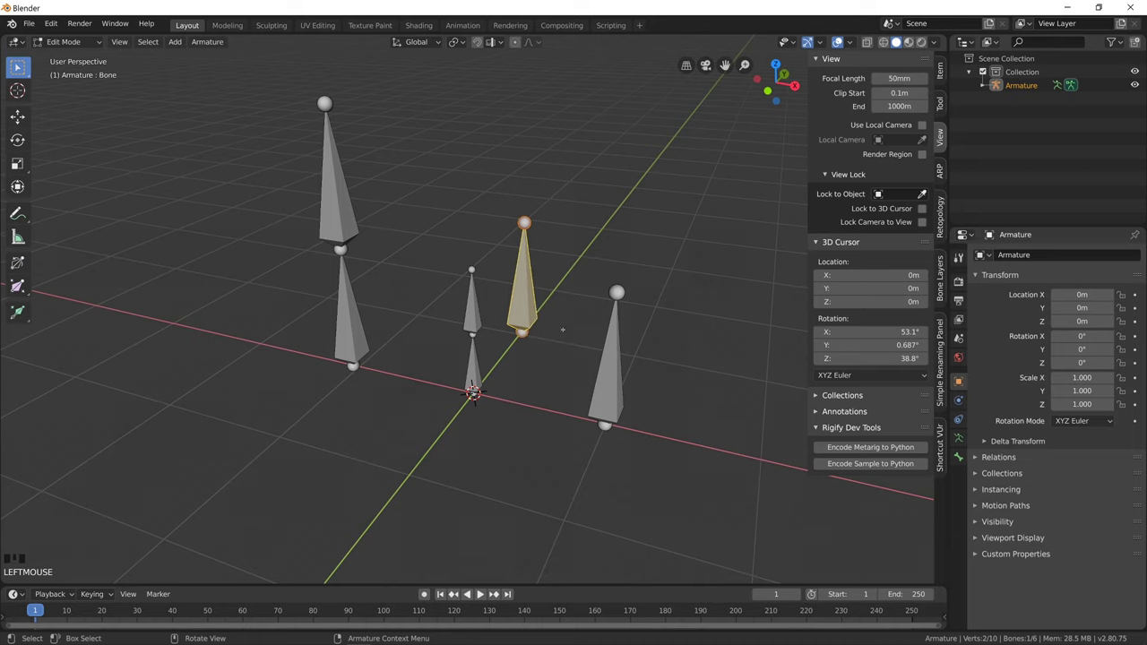
pyautogui.keyDown('shift'); pyautogui.click(608, 367); pyautogui.keyUp('shift')
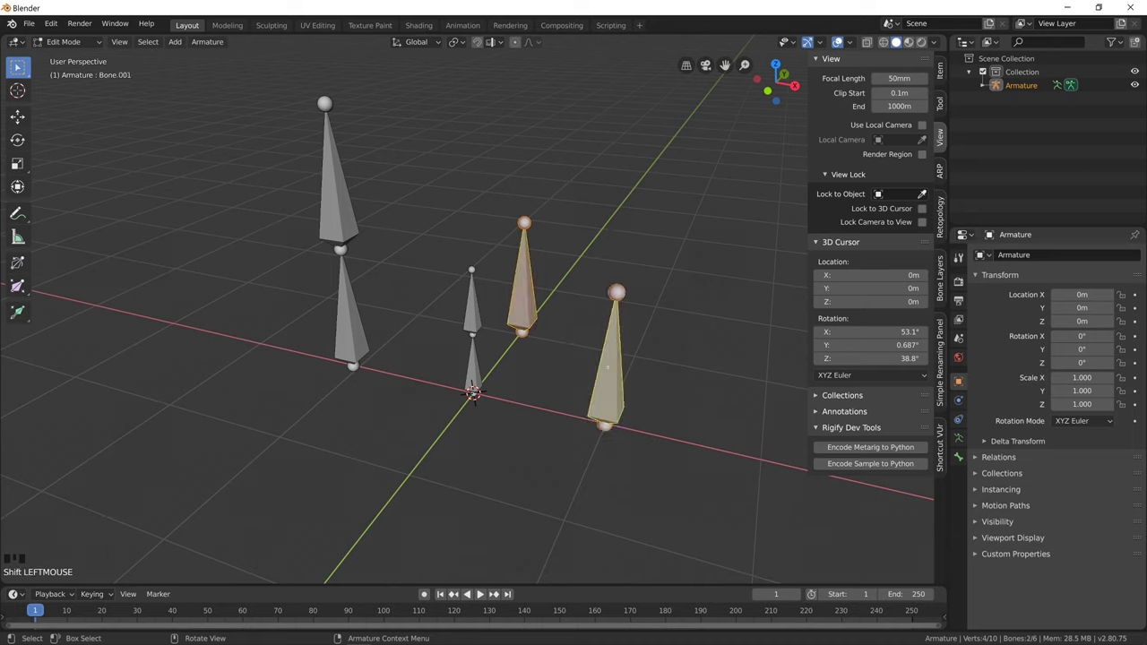
# Parent the middle bone to the right-hand bone with Keep Offset.
pyautogui.hotkey('ctrl', 'p')
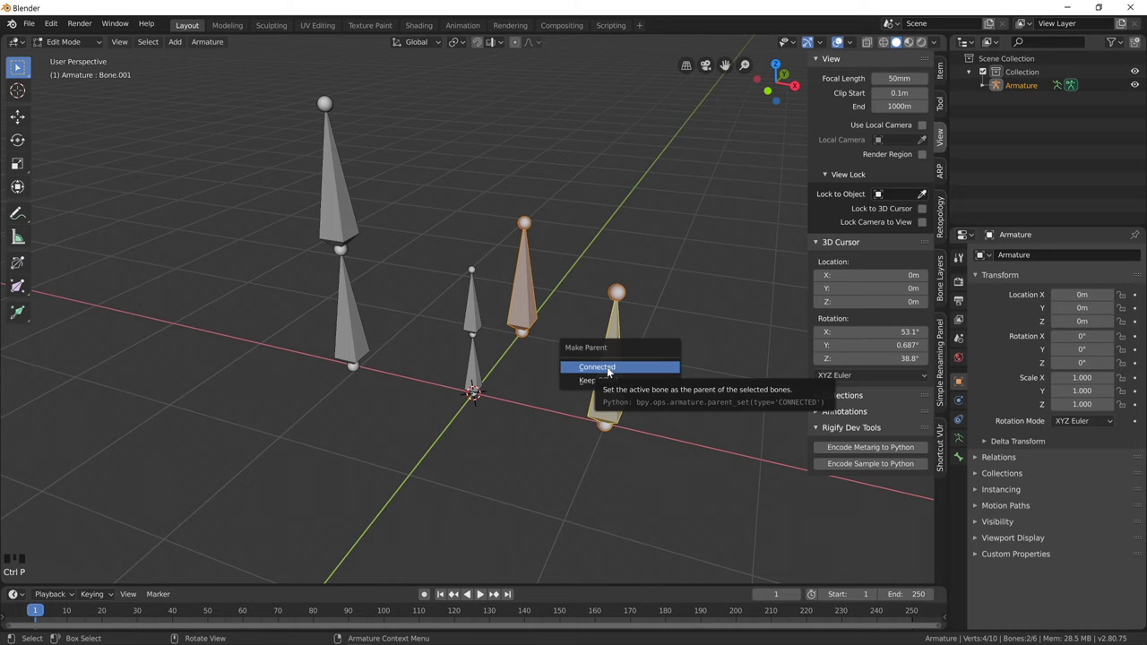
pyautogui.click(599, 380)
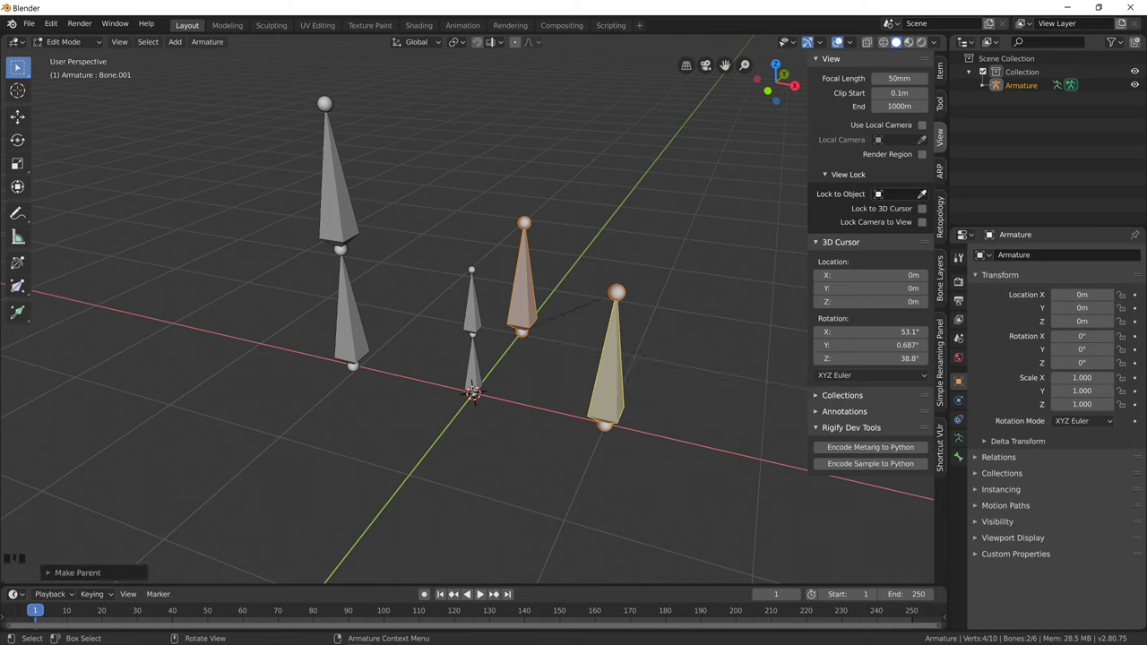
pyautogui.click(610, 367)
# Duplicate the middle back bone and slide the copy back along Y.
pyautogui.click(524, 273)
pyautogui.moveTo(524, 273); pyautogui.dragTo(537, 278, button='middle')
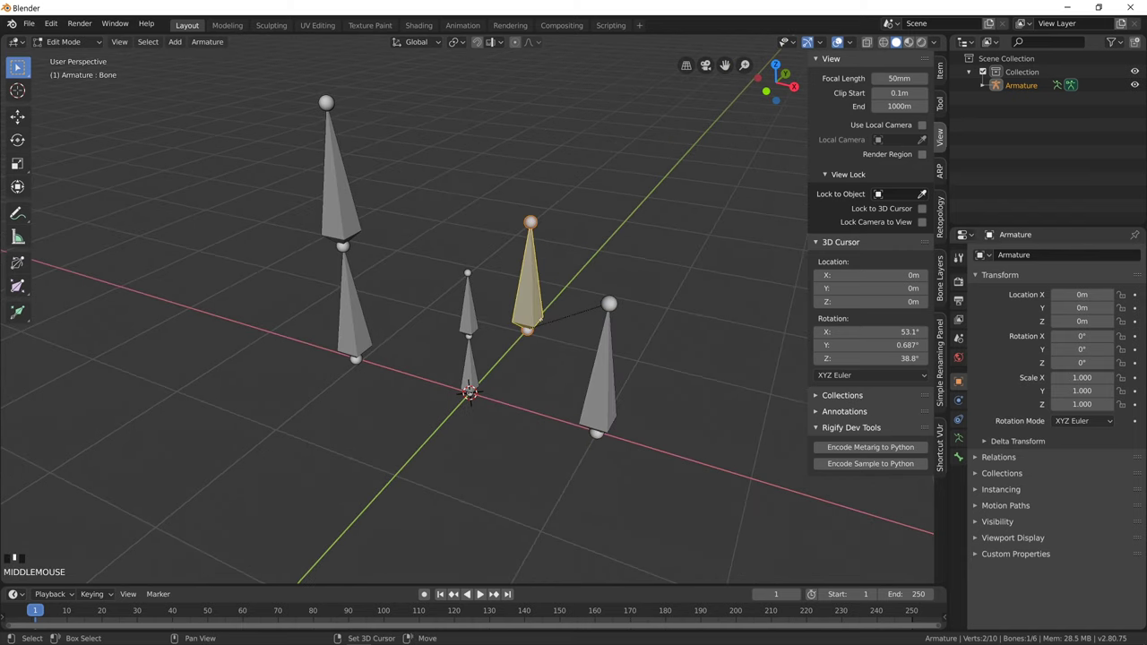
pyautogui.hotkey('shift', 'd')
pyautogui.press('x')
pyautogui.press('y')
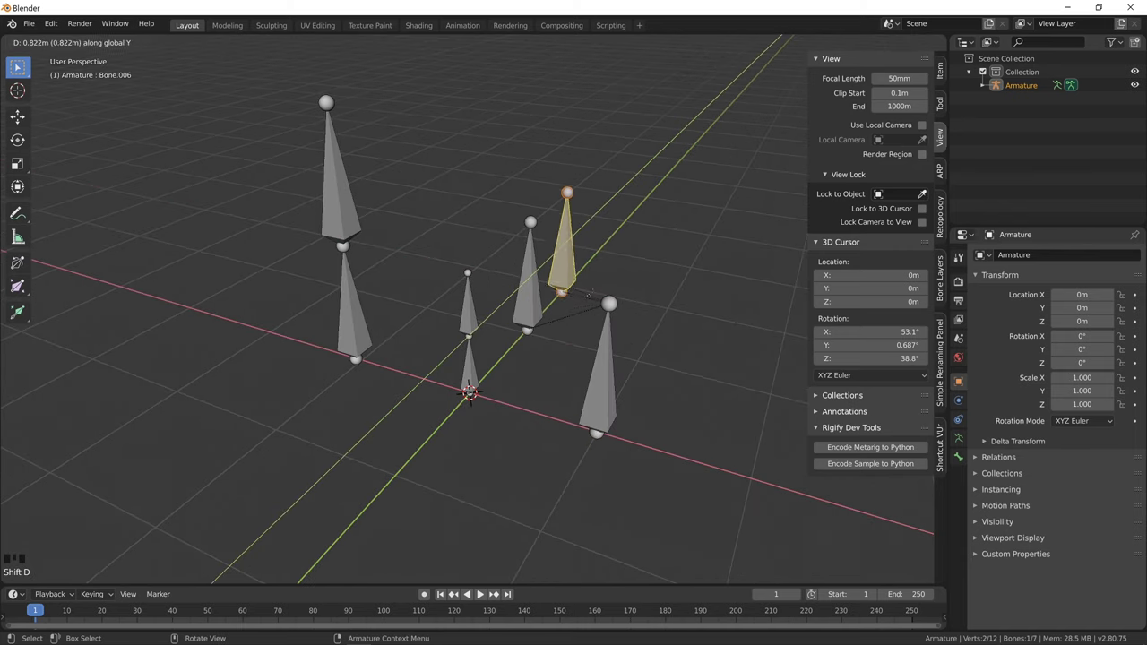
pyautogui.click(603, 345)
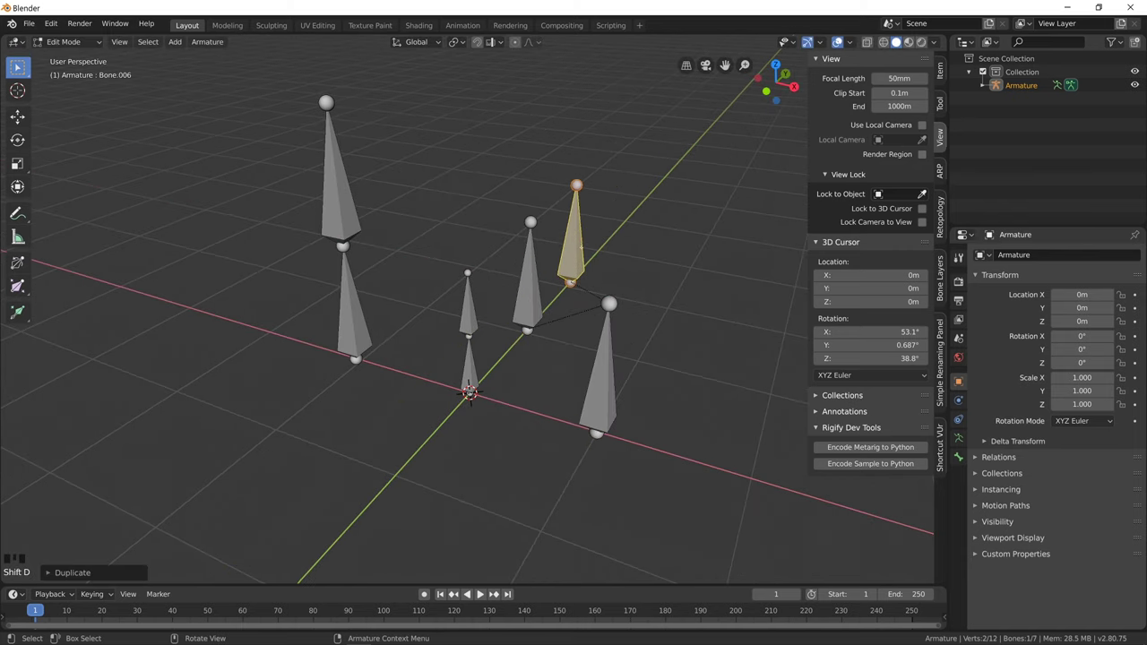
# Parent the duplicate to the right-hand bone as Connected, attaching it to its tip.
pyautogui.click(614, 391)
pyautogui.click(571, 237)
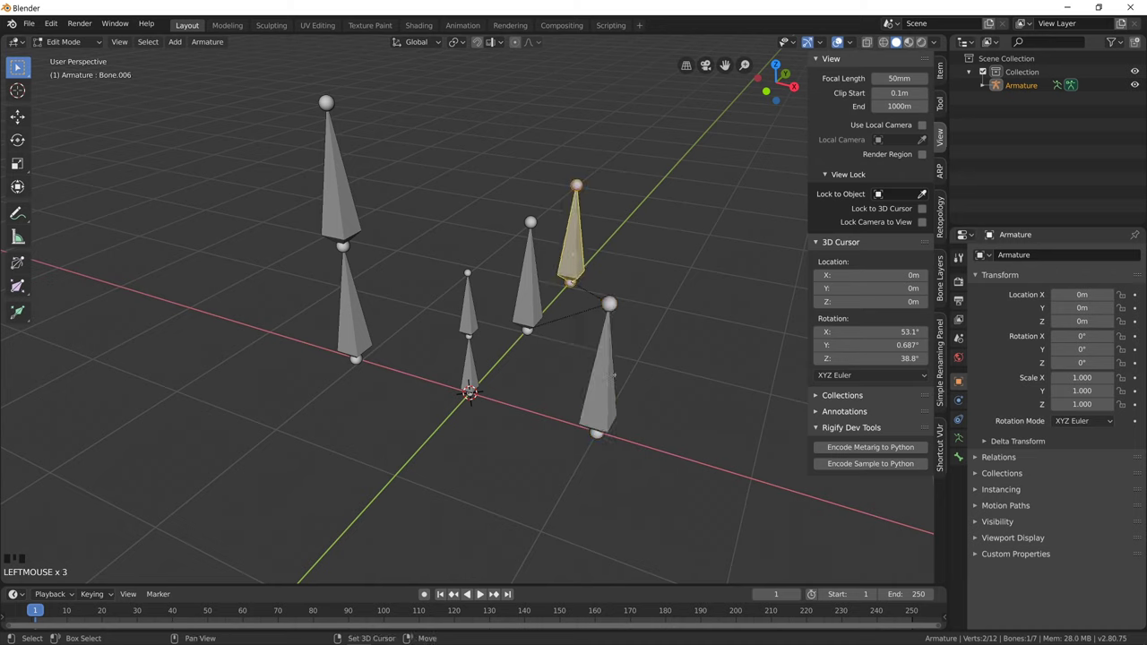
pyautogui.keyDown('shift'); pyautogui.click(615, 379); pyautogui.keyUp('shift')
pyautogui.hotkey('ctrl', 'p')
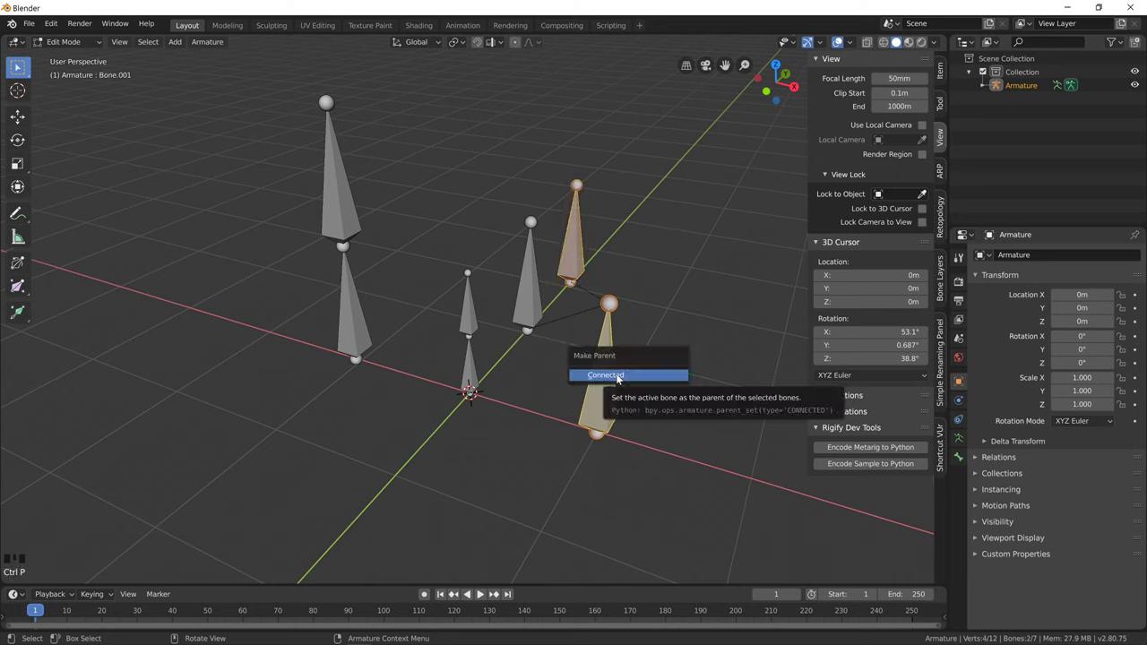
pyautogui.click(615, 378)
pyautogui.click(572, 237)
pyautogui.keyDown('shift'); pyautogui.click(601, 378); pyautogui.keyUp('shift')
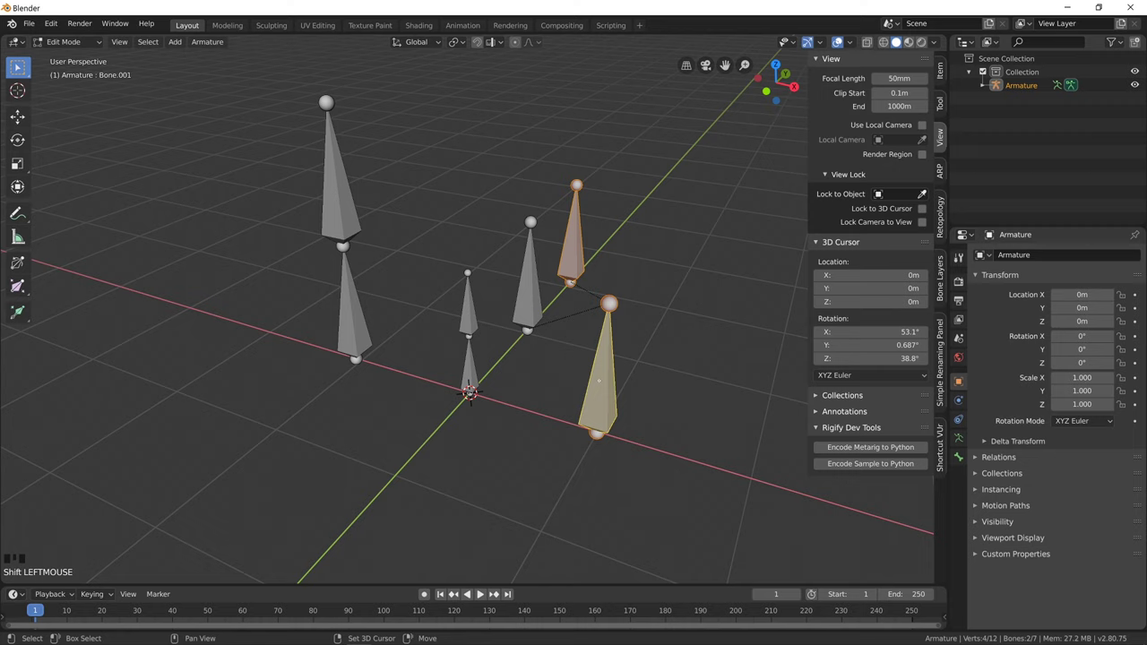
pyautogui.hotkey('ctrl', 'p')
pyautogui.click(600, 376)
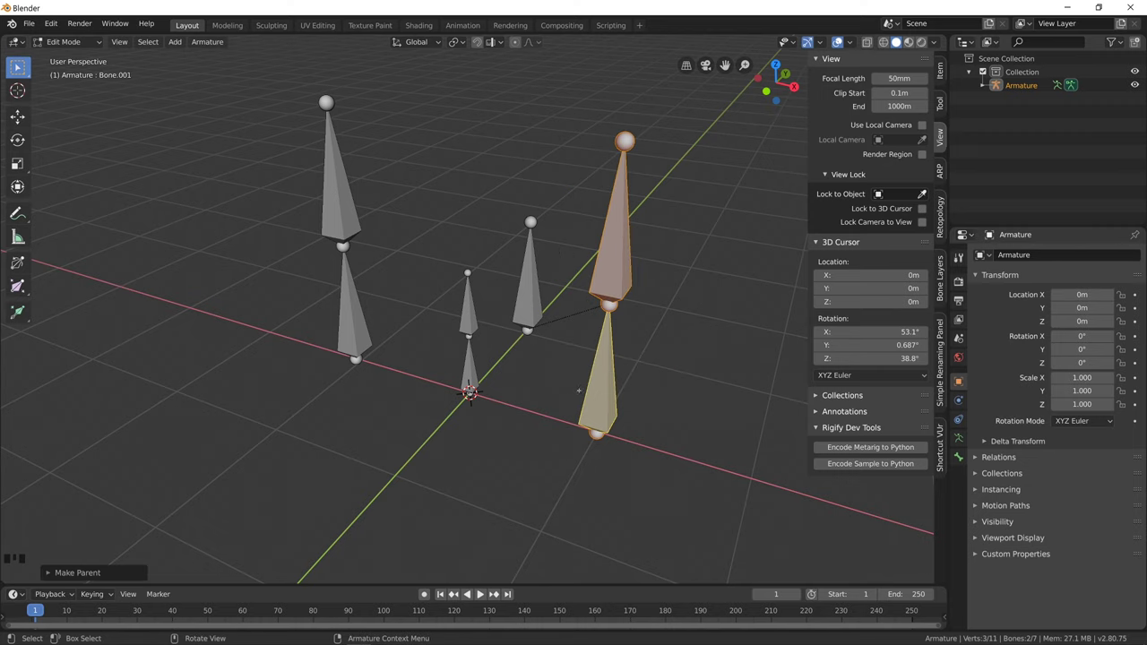
pyautogui.moveTo(582, 382); pyautogui.dragTo(654, 212, button='middle')
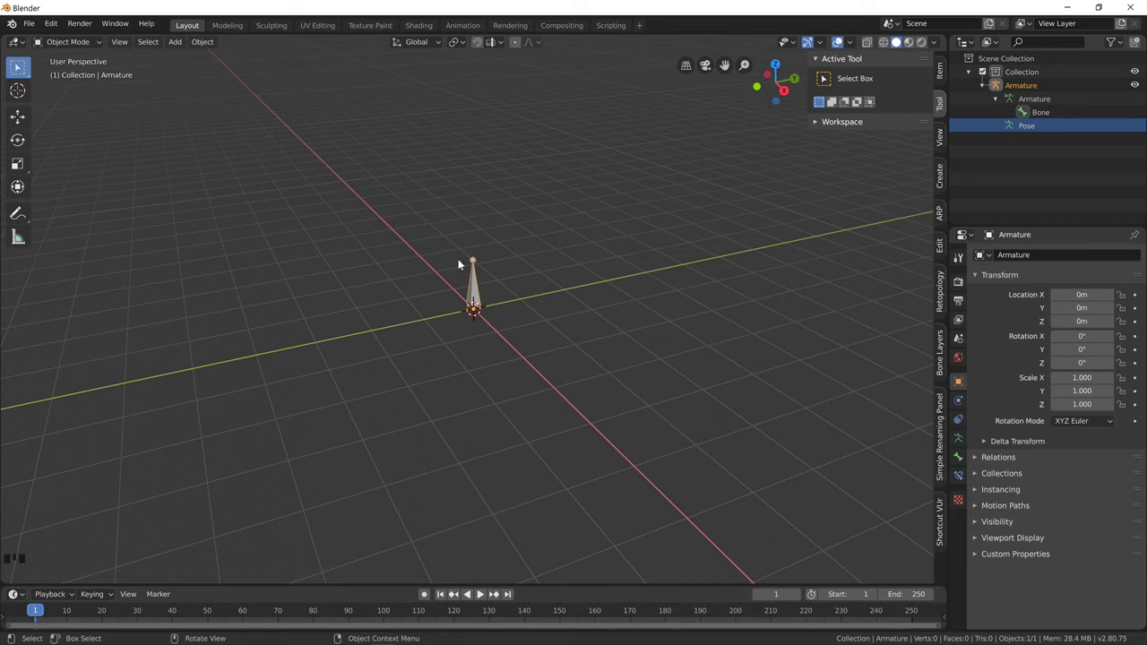
# Zoom and pan to frame the bone, then switch the armature to Edit Mode.
pyautogui.scroll(8, 490, 252)
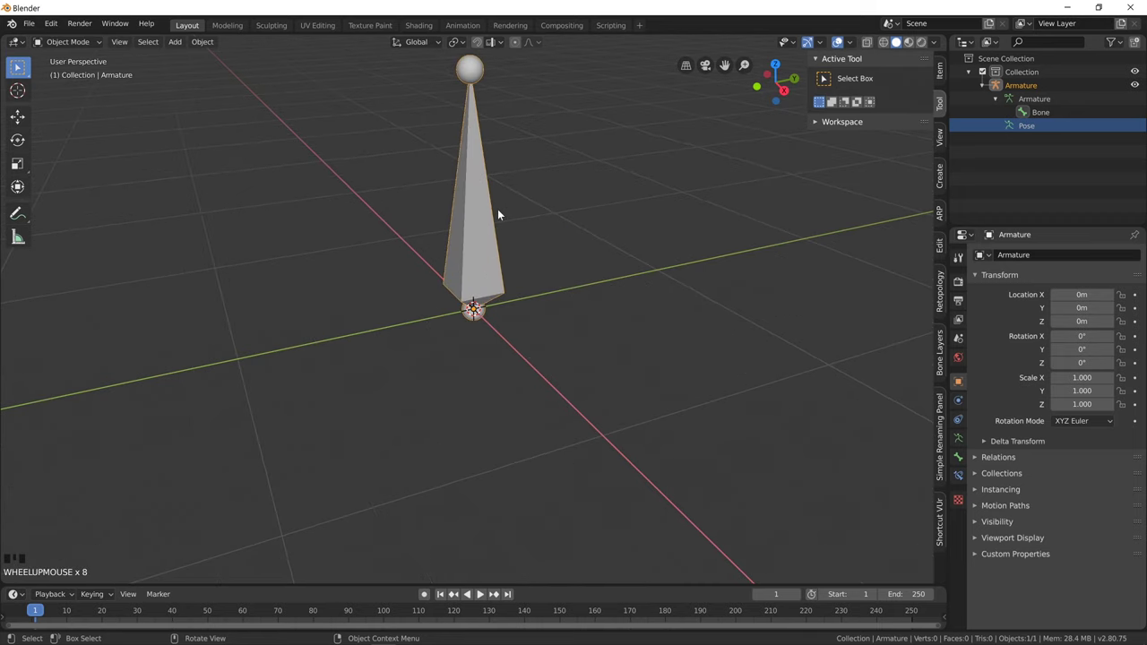
pyautogui.keyDown('shift'); pyautogui.moveTo(515, 185); pyautogui.dragTo(518, 283, button='middle'); pyautogui.keyUp('shift')
pyautogui.click(495, 284)
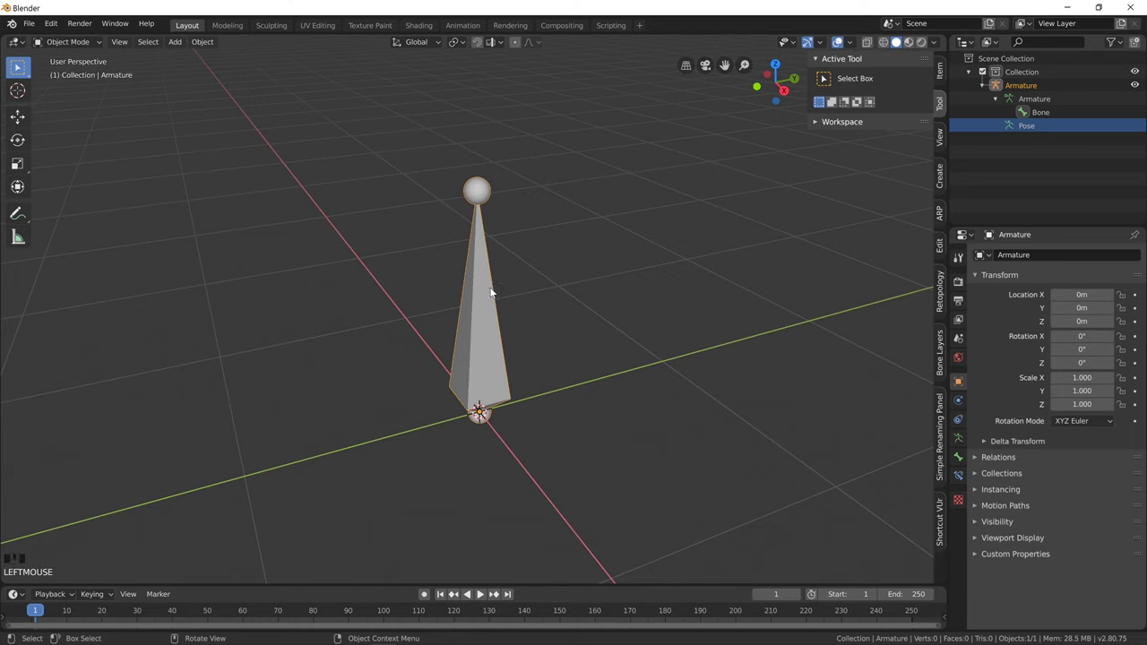
pyautogui.click(493, 293)
pyautogui.click(51, 42)
pyautogui.click(67, 66)
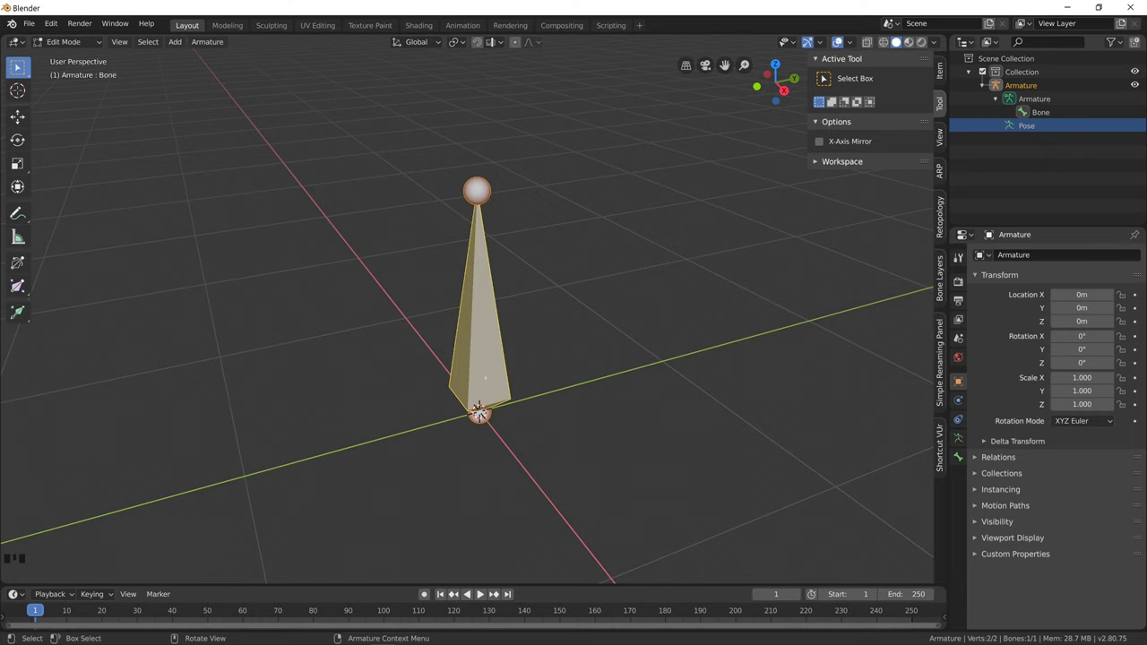
# Select the whole bone, start a move, and undo it so the bone stays at the origin.
pyautogui.click(517, 411)
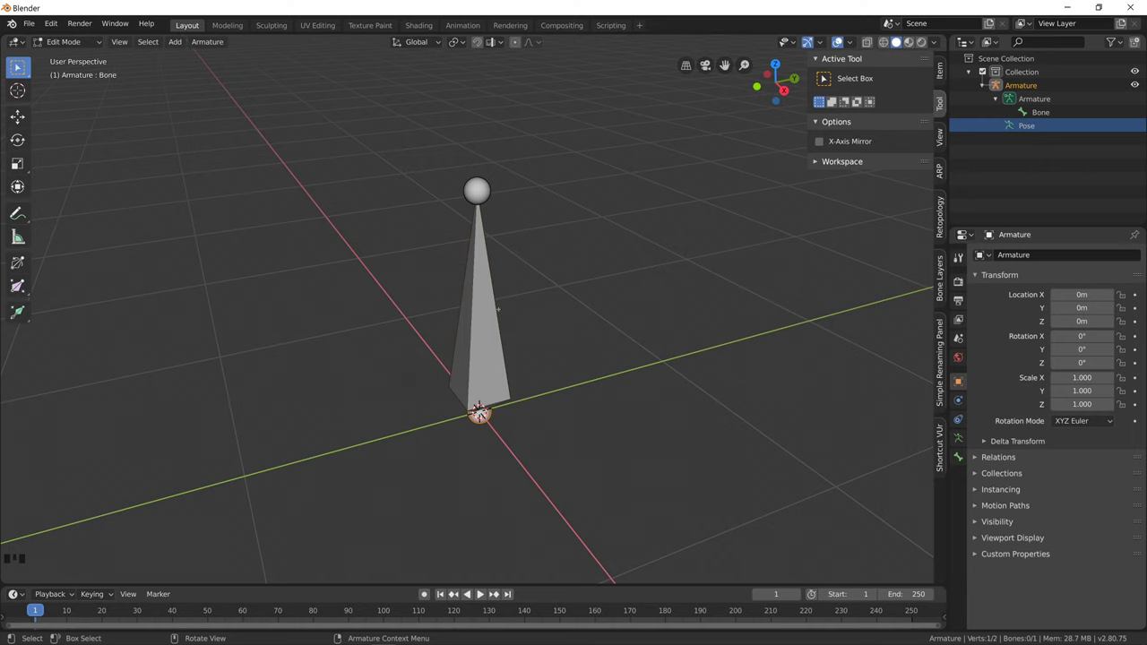
pyautogui.click(481, 183)
pyautogui.click(501, 312)
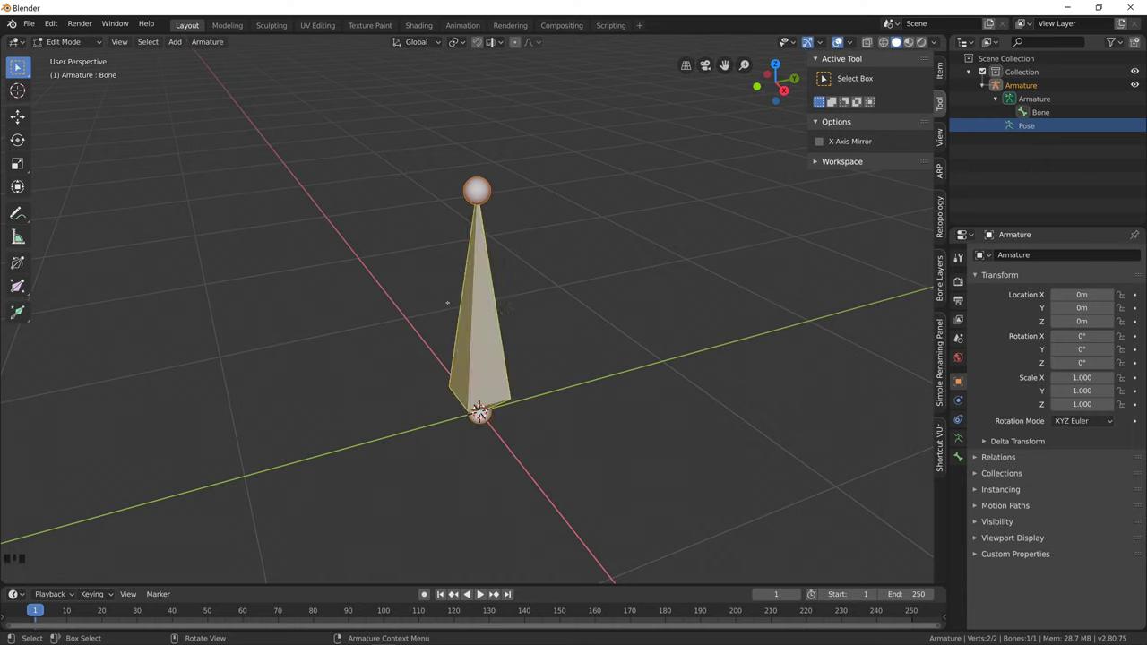
pyautogui.press('g')
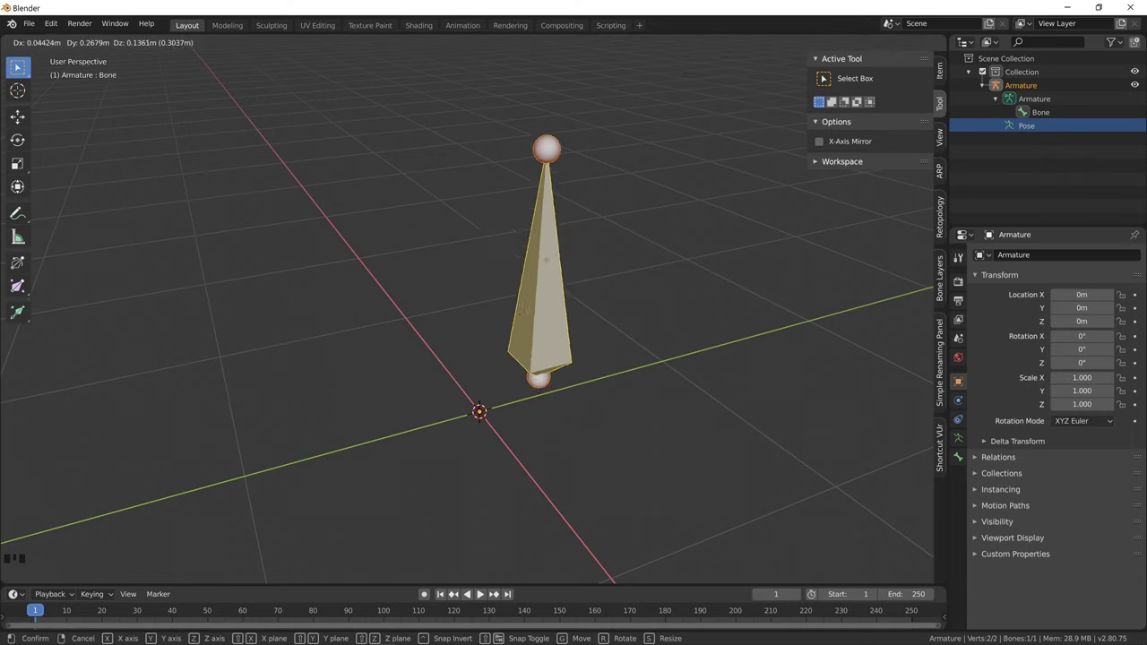
pyautogui.hotkey('ctrl', 'z')
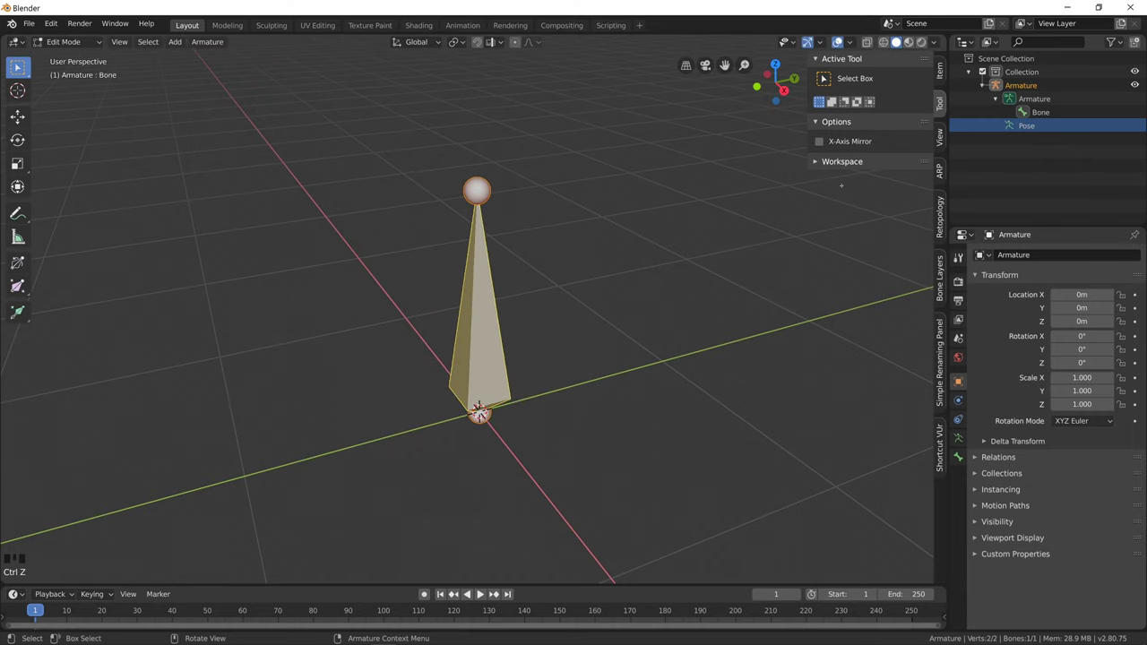
# Show head and tail values in the Item panel, then trial-move head and tail joints and undo both.
pyautogui.click(940, 73)
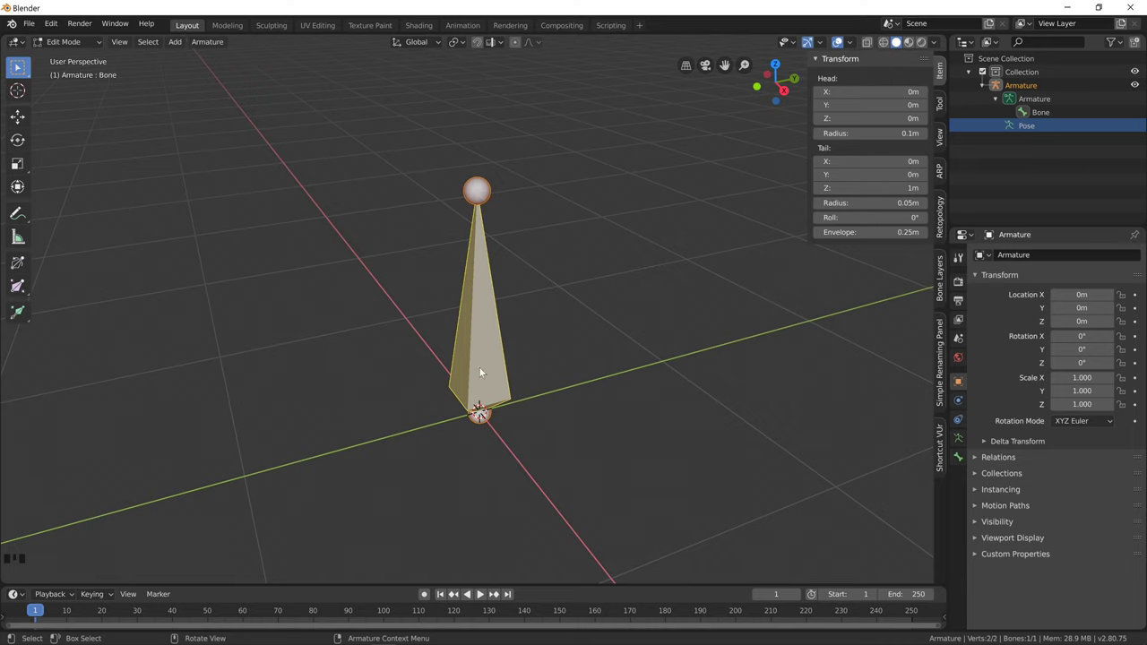
pyautogui.click(485, 427)
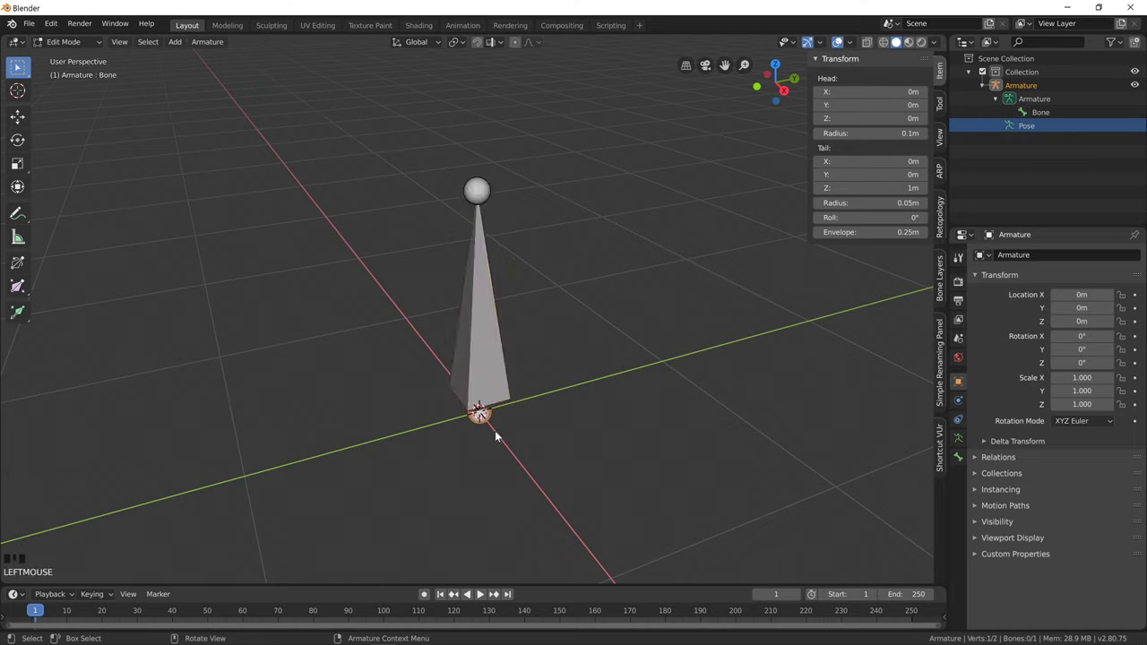
pyautogui.press('g')
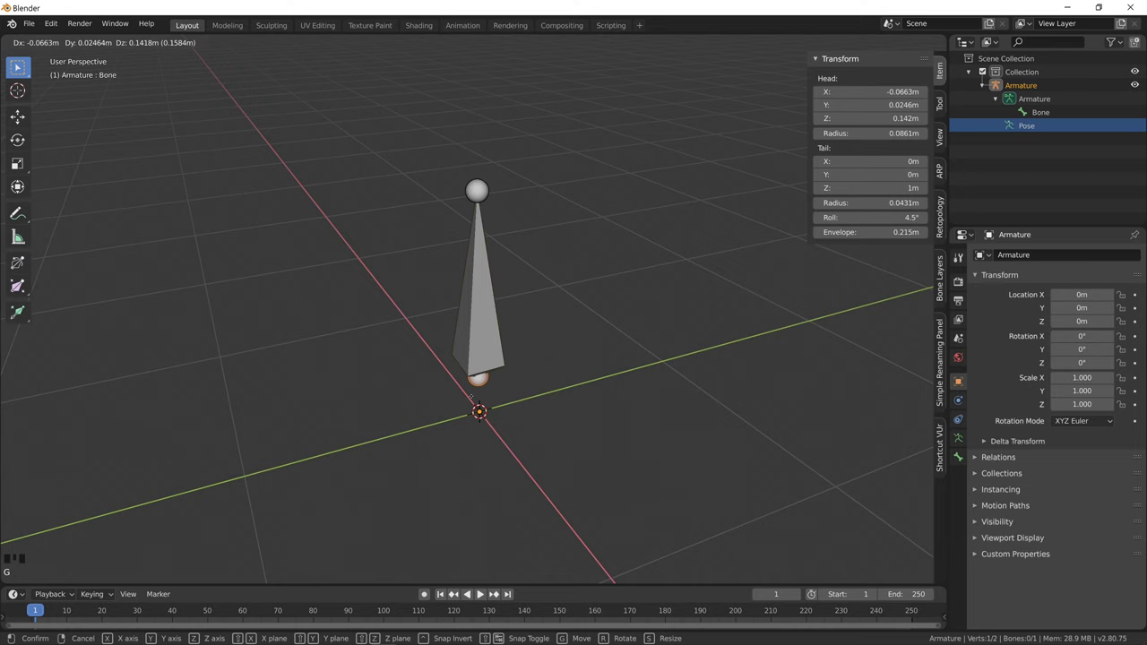
pyautogui.click(526, 348)
pyautogui.hotkey('ctrl', 'z')
pyautogui.click(479, 193)
pyautogui.press('g')
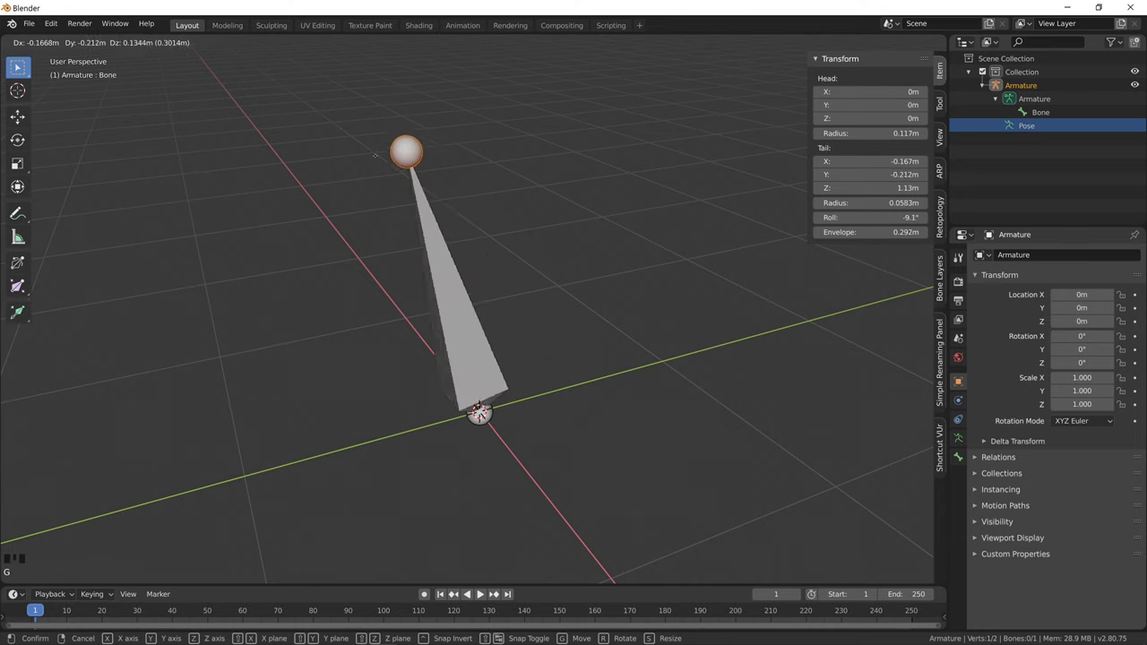
pyautogui.click(371, 269)
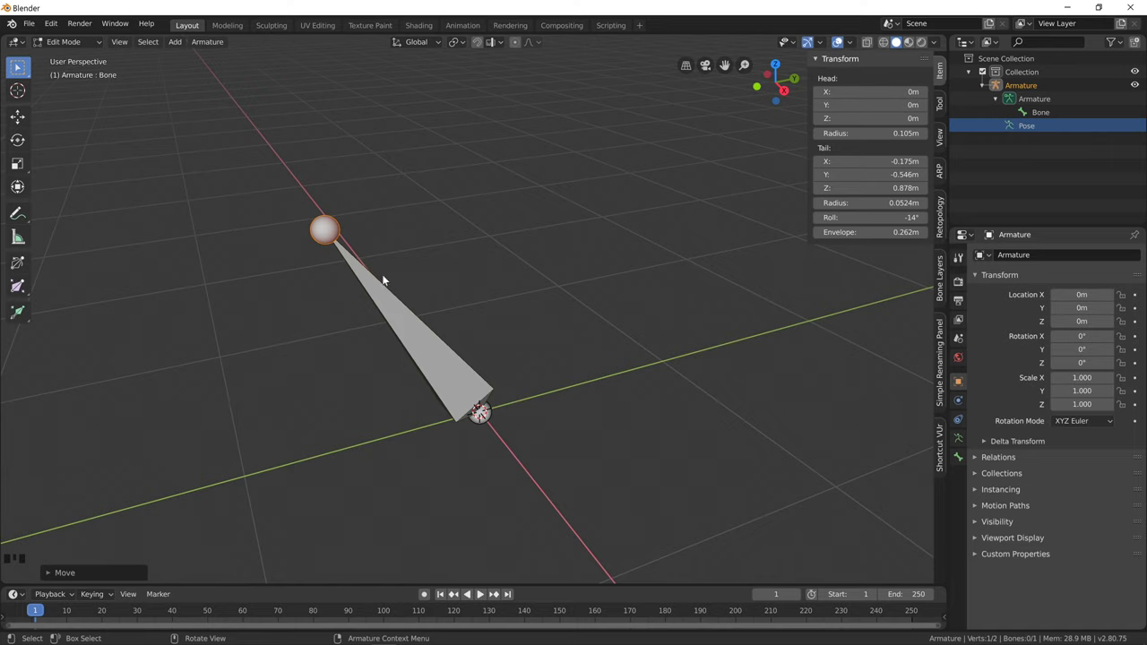
pyautogui.hotkey('ctrl', 'z')
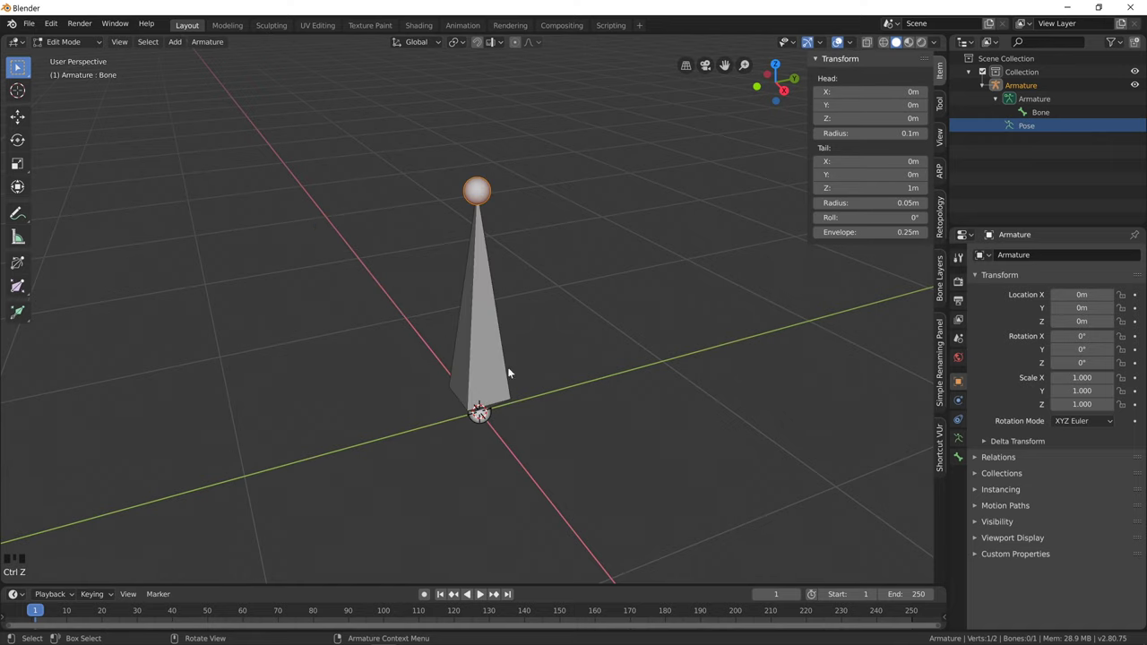
# Move the bone's head joint off the origin, adjusting it twice.
pyautogui.click(481, 419)
pyautogui.press('g')
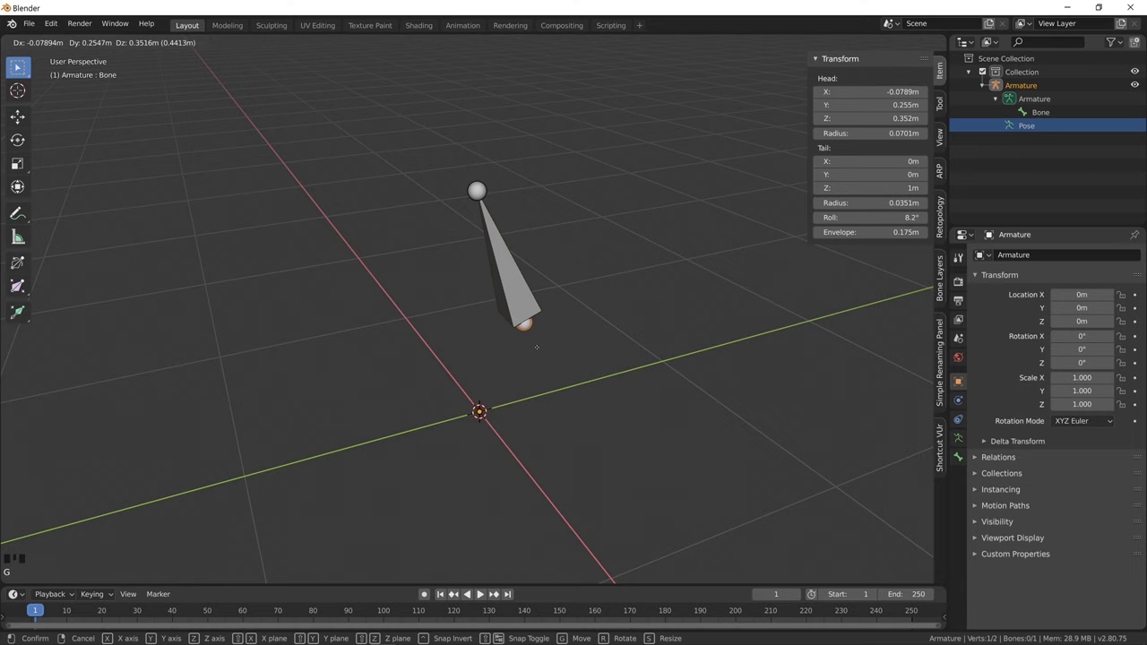
pyautogui.click(605, 349)
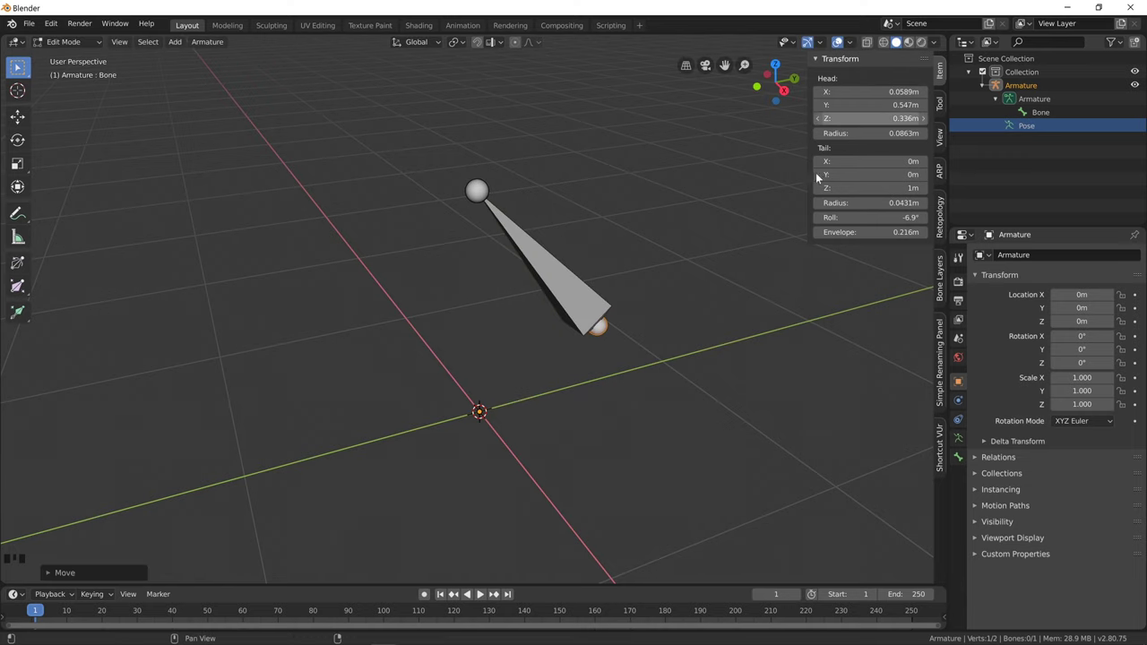
pyautogui.press('g')
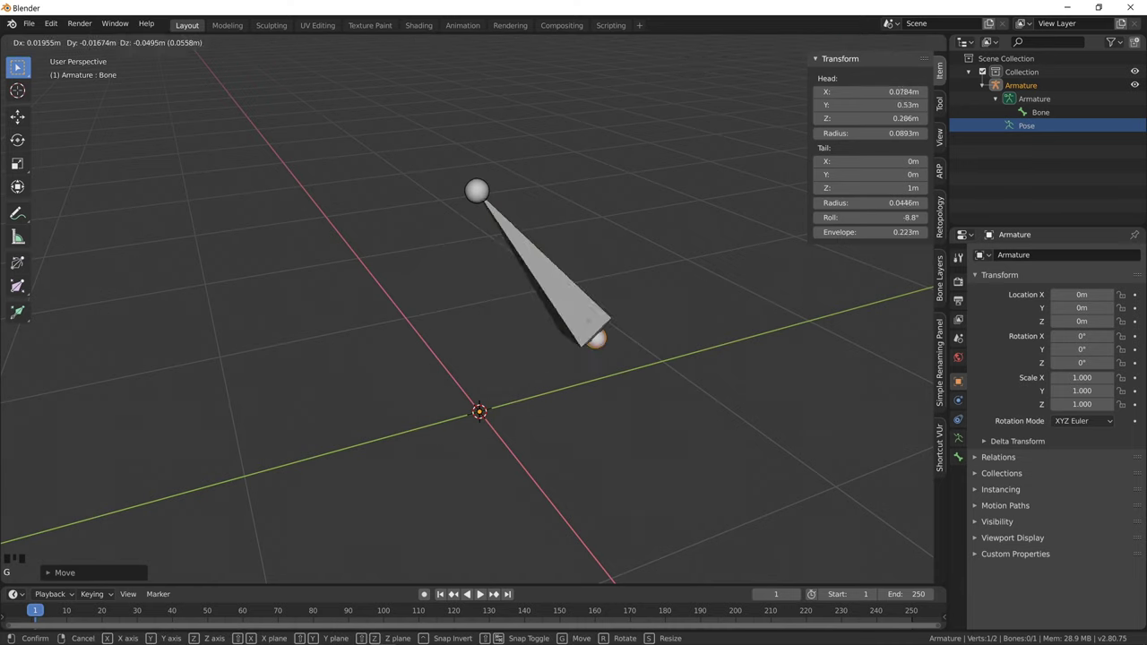
pyautogui.click(593, 383)
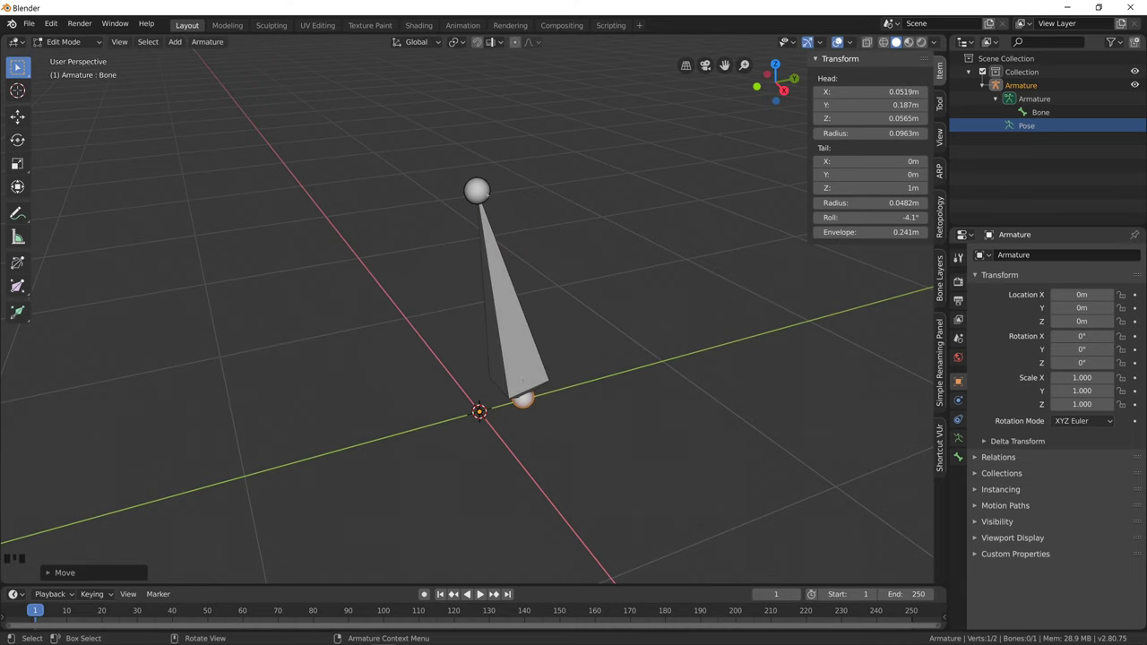
# Lean the tail joint left and move the whole bone, putting its head at 0.103, 0.403, 0.139 m.
pyautogui.click(477, 190)
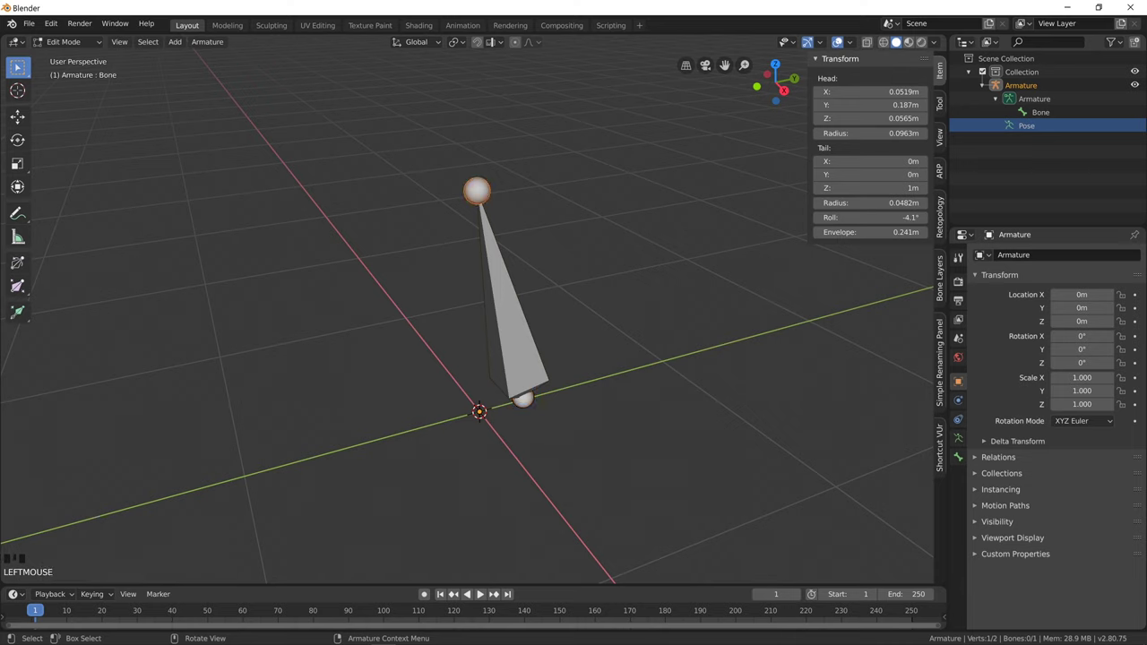
pyautogui.press('g')
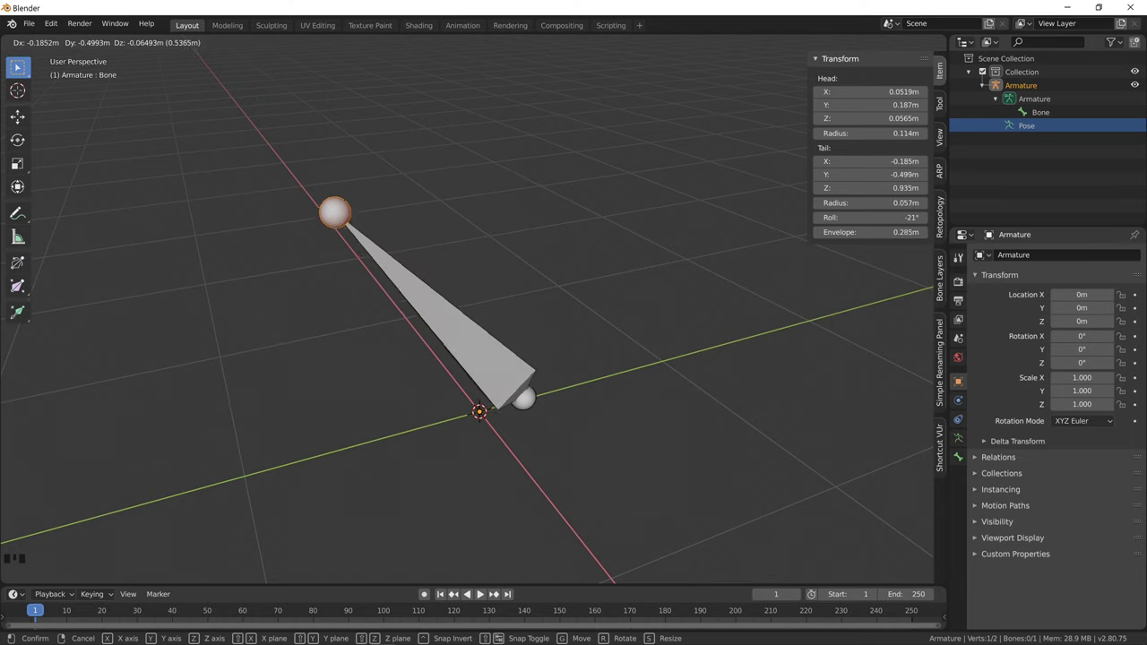
pyautogui.press('Return')
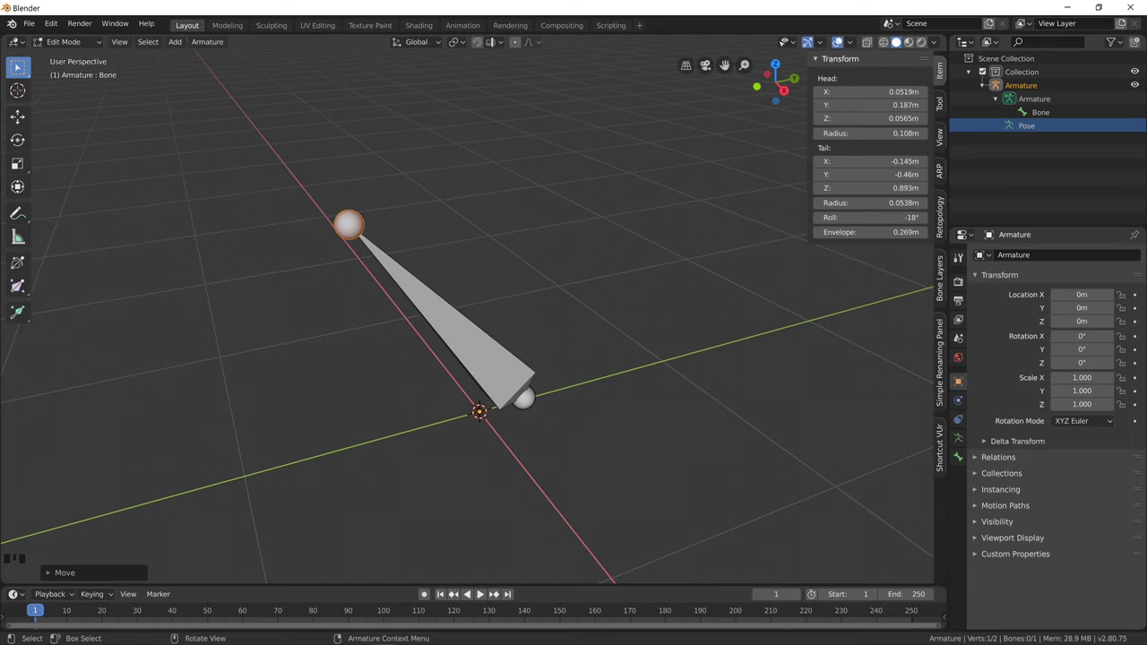
pyautogui.click(474, 324)
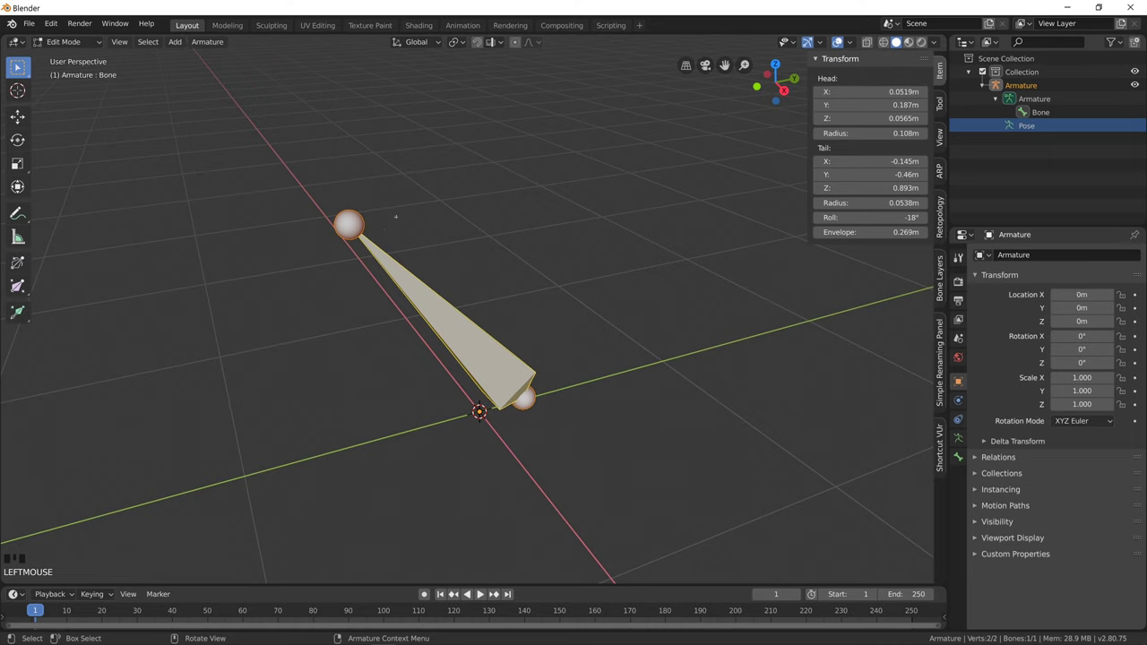
pyautogui.press('g')
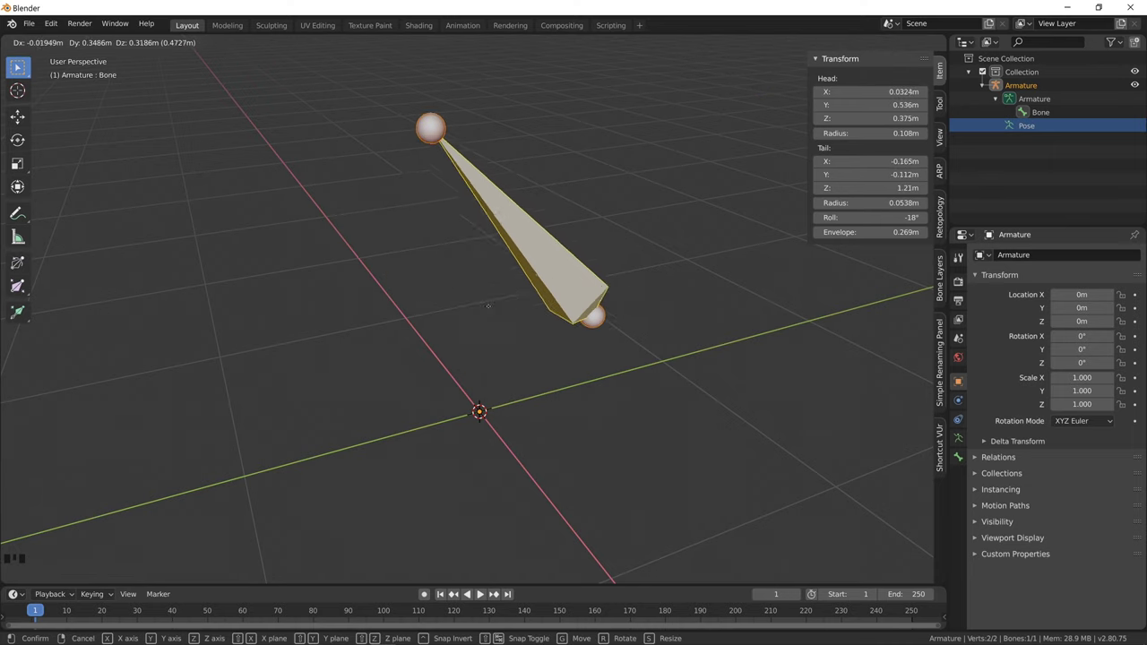
pyautogui.click(534, 398)
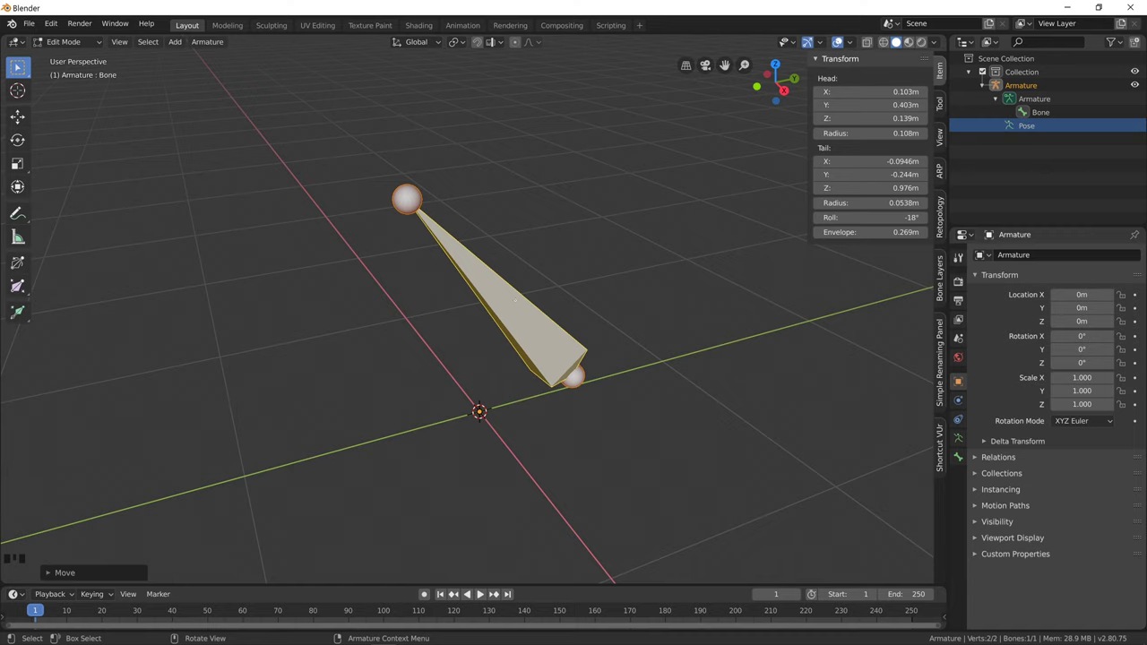
# Delete the bone, add a new one, and drag its joints so it tilts toward the upper right.
pyautogui.press('x')
pyautogui.click(525, 341)
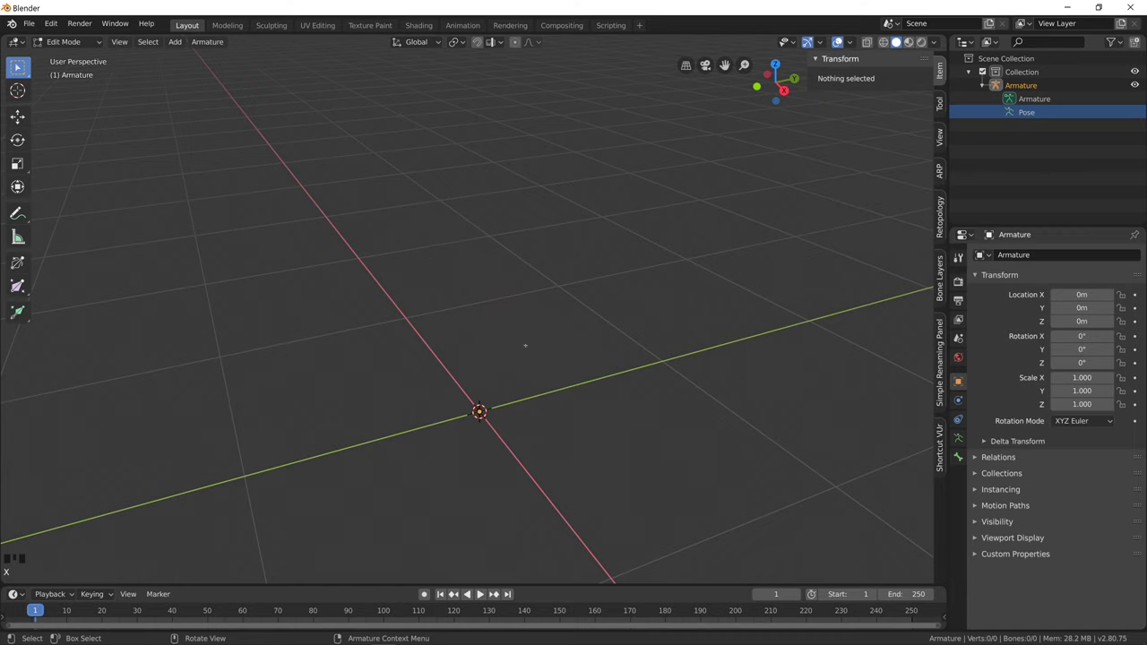
pyautogui.hotkey('shift', 'a')
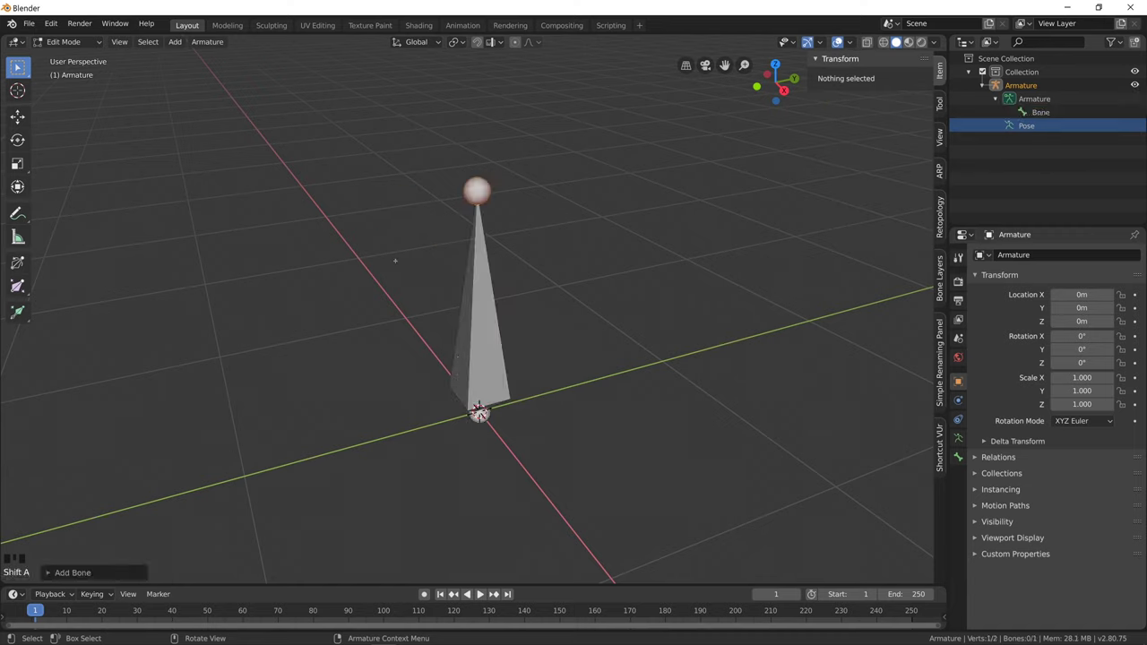
pyautogui.click(480, 314)
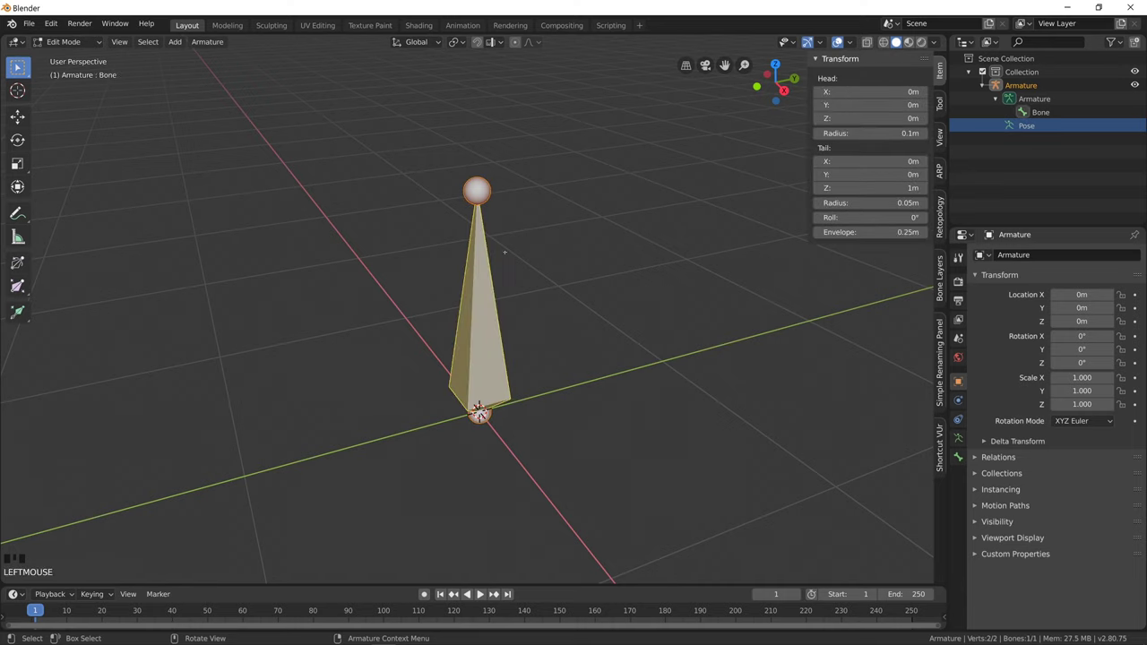
pyautogui.click(511, 214)
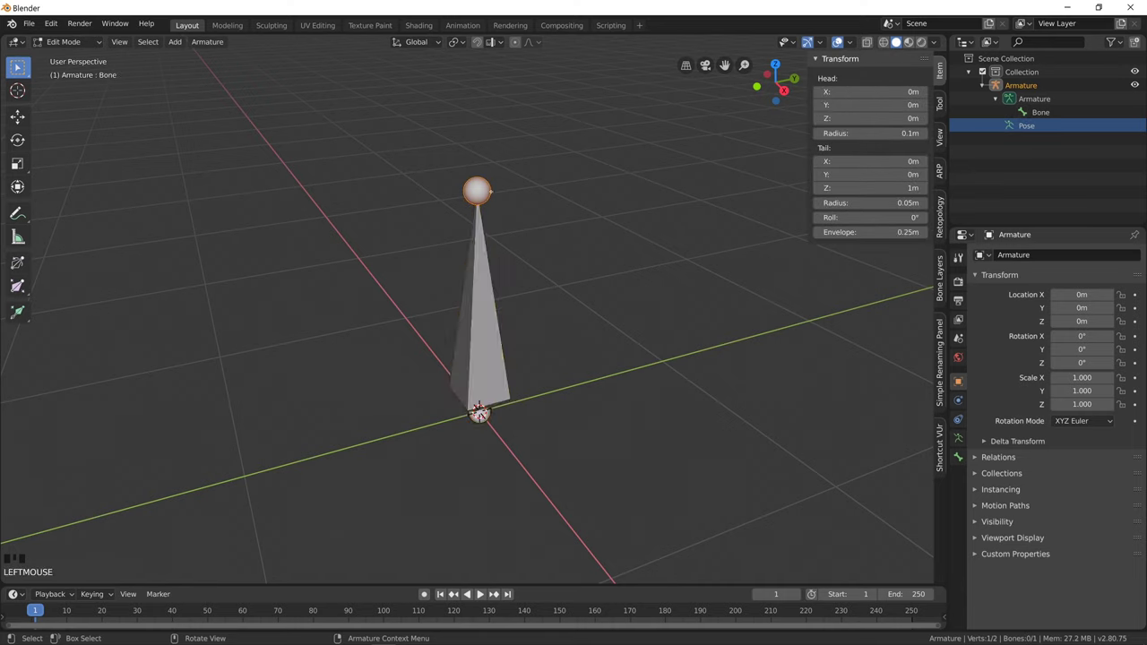
pyautogui.moveTo(477, 190); pyautogui.dragTo(645, 193)
pyautogui.click(469, 427)
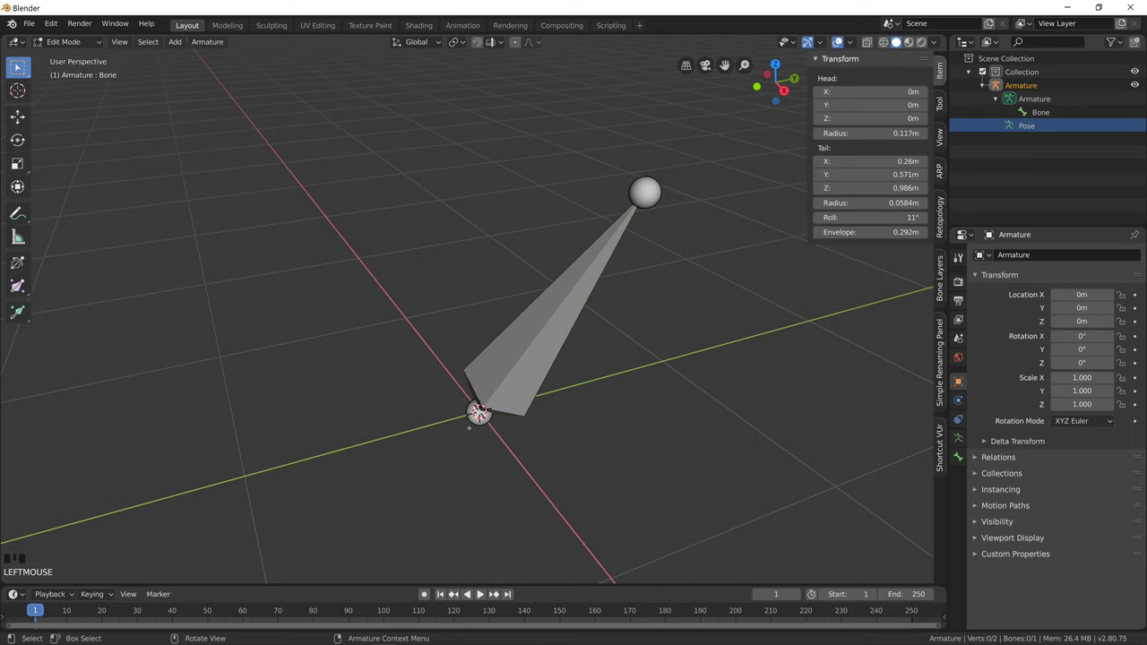
pyautogui.moveTo(478, 411); pyautogui.dragTo(553, 379)
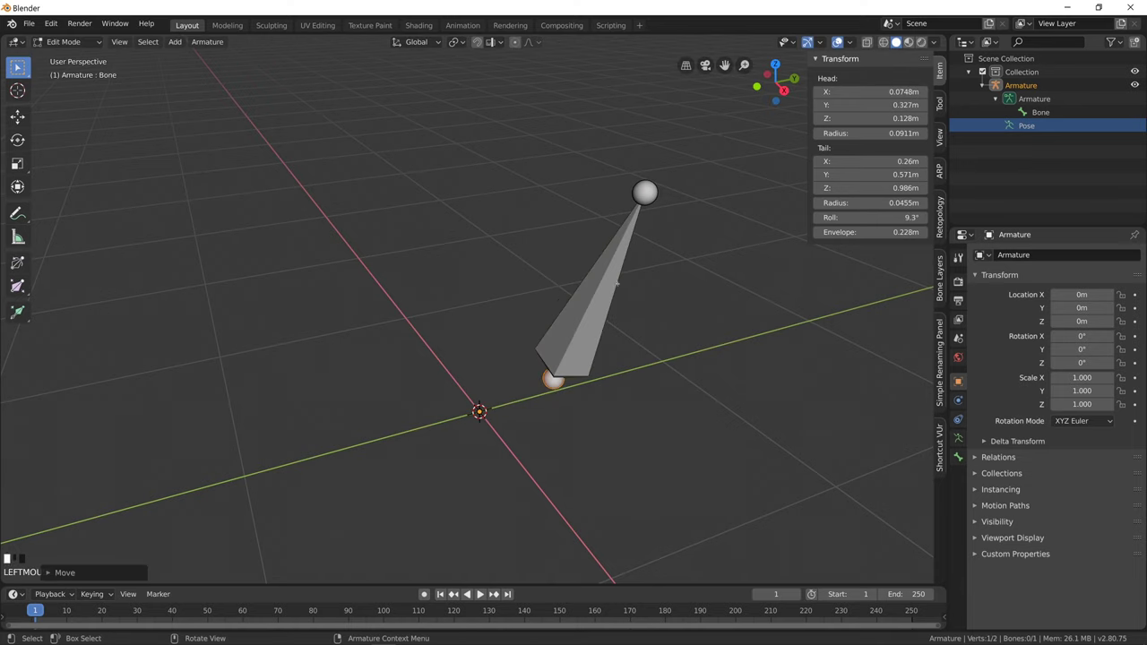
pyautogui.click(645, 193)
pyautogui.moveTo(645, 193); pyautogui.dragTo(701, 204)
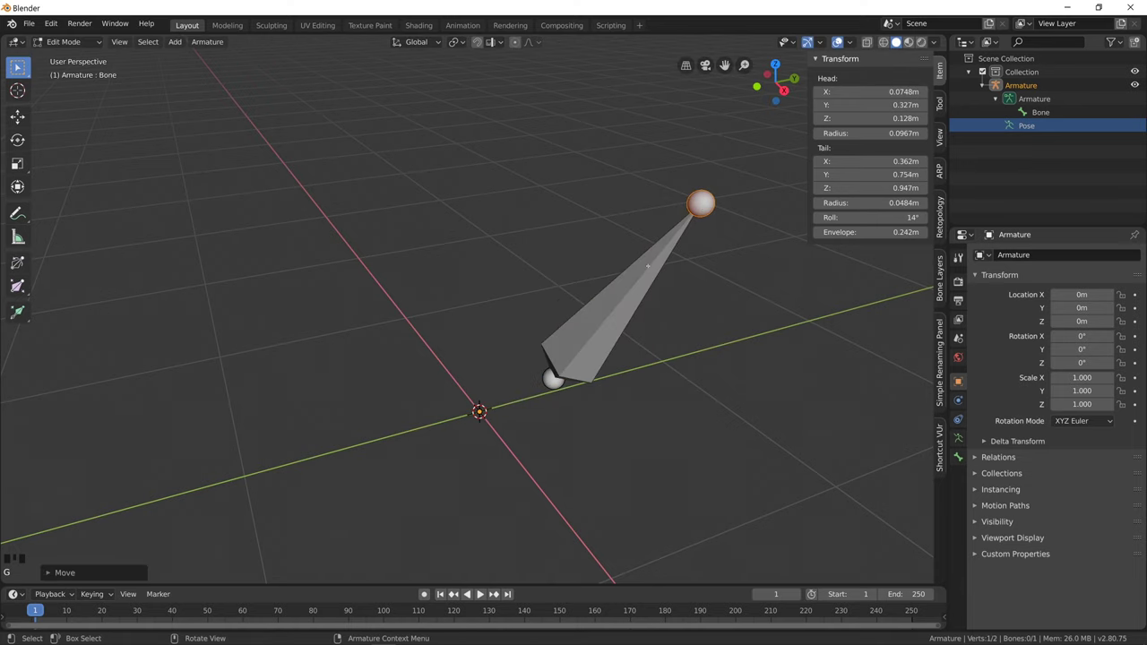
# Shift the tilted bone further right and add upright Bone.001 at the origin.
pyautogui.doubleClick(605, 335)
pyautogui.press('g')
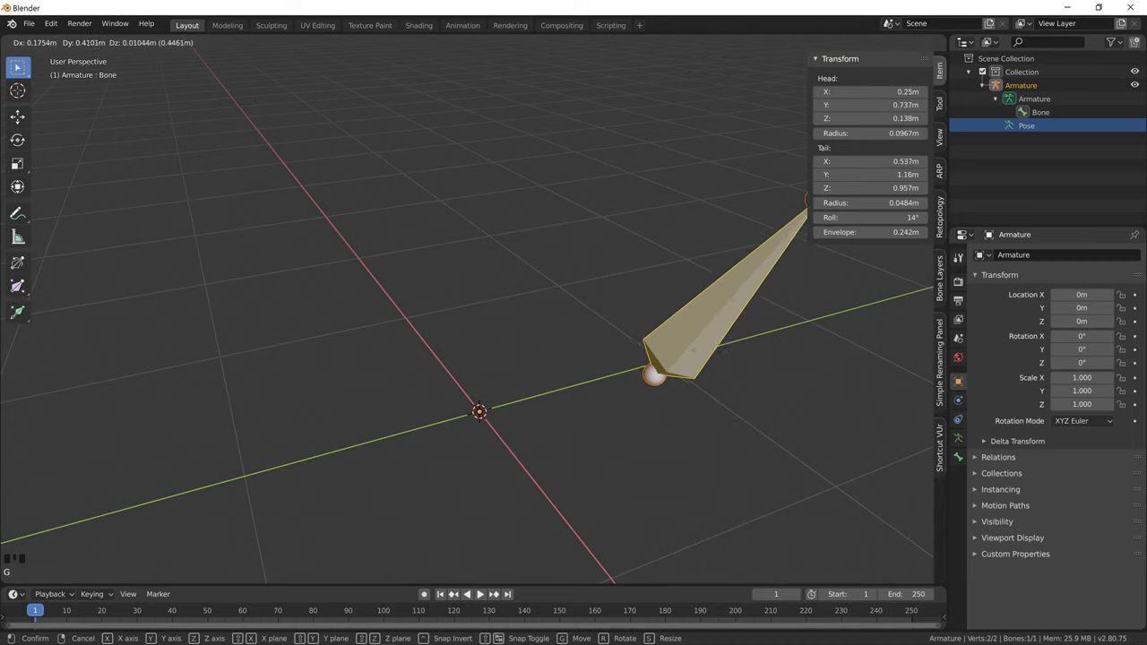
pyautogui.click(708, 346)
pyautogui.hotkey('shift', 'a')
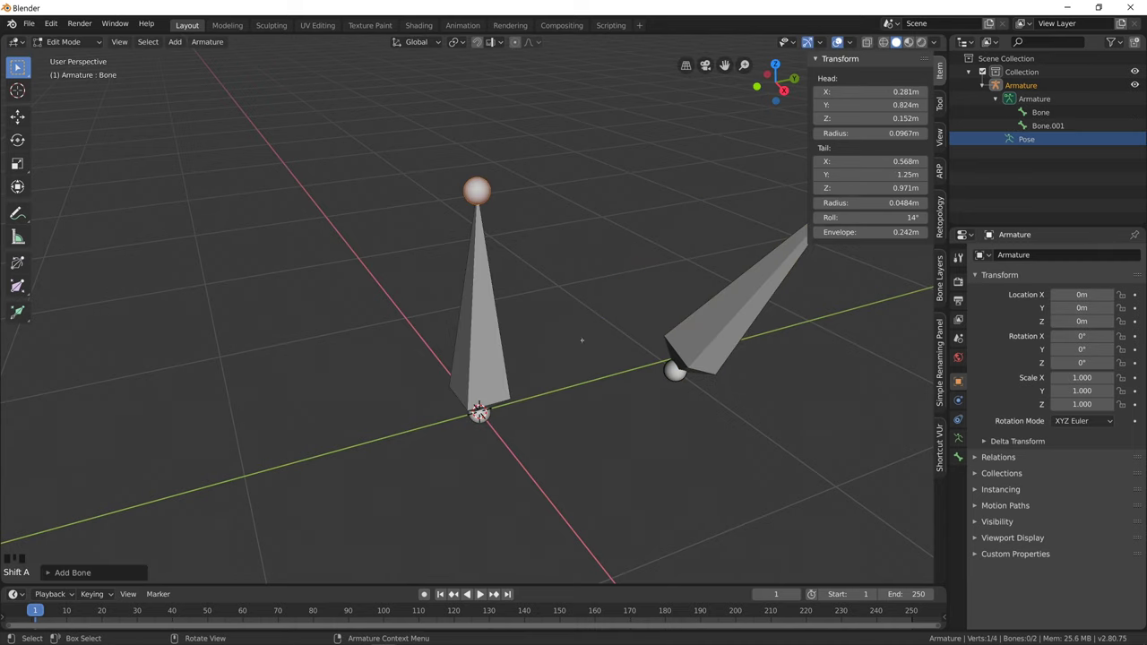
pyautogui.keyDown('shift'); pyautogui.moveTo(634, 295); pyautogui.dragTo(521, 283, button='middle'); pyautogui.keyUp('shift')
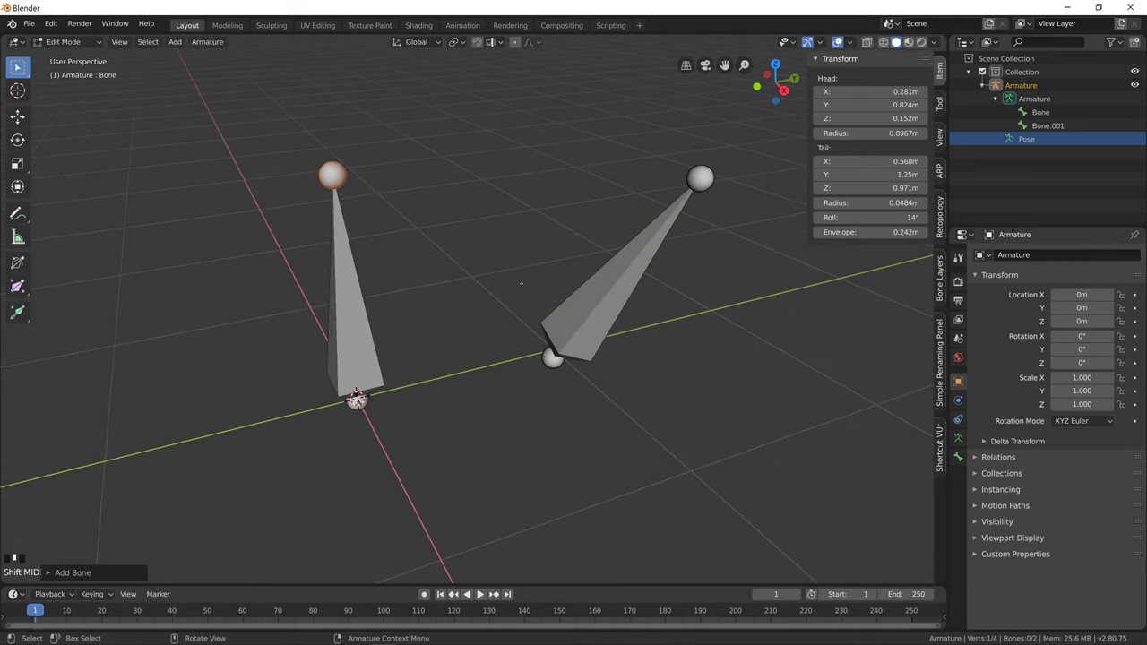
# Switch to Pose Mode and alternately select the upright left and tilted right bones.
pyautogui.click(60, 42)
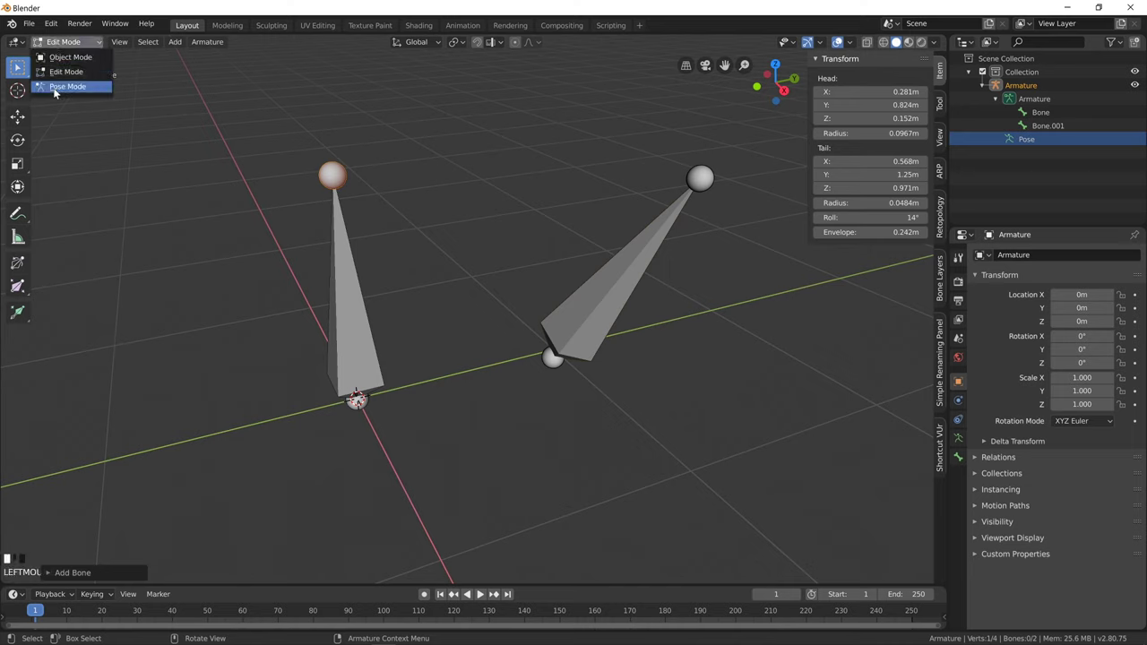
pyautogui.click(55, 86)
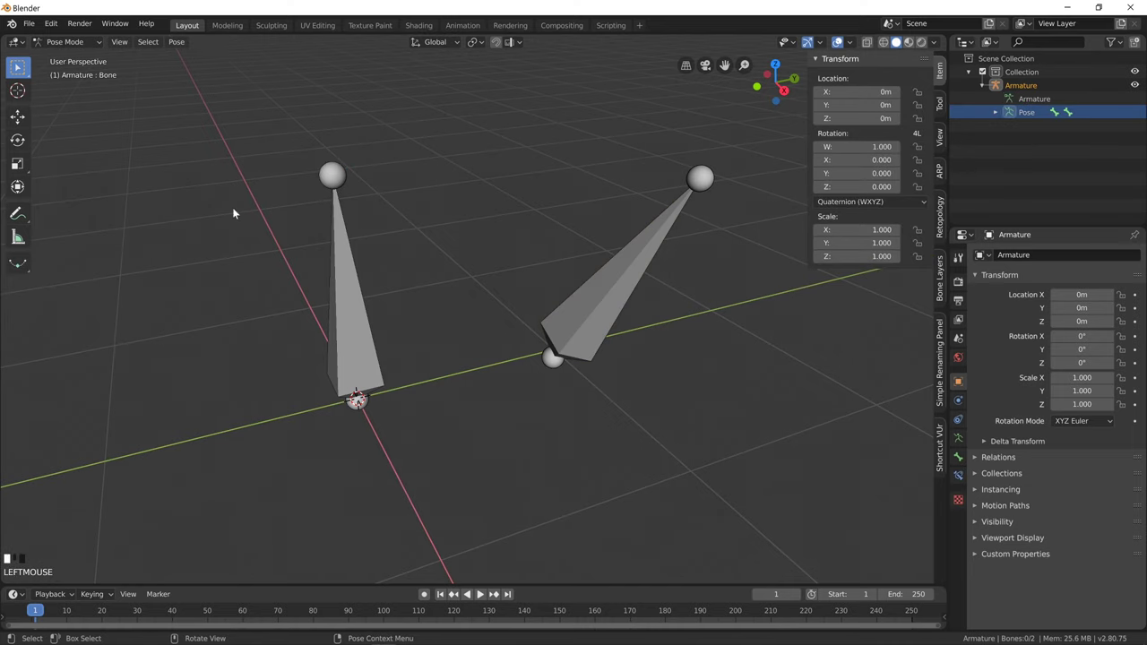
pyautogui.click(352, 261)
pyautogui.click(632, 268)
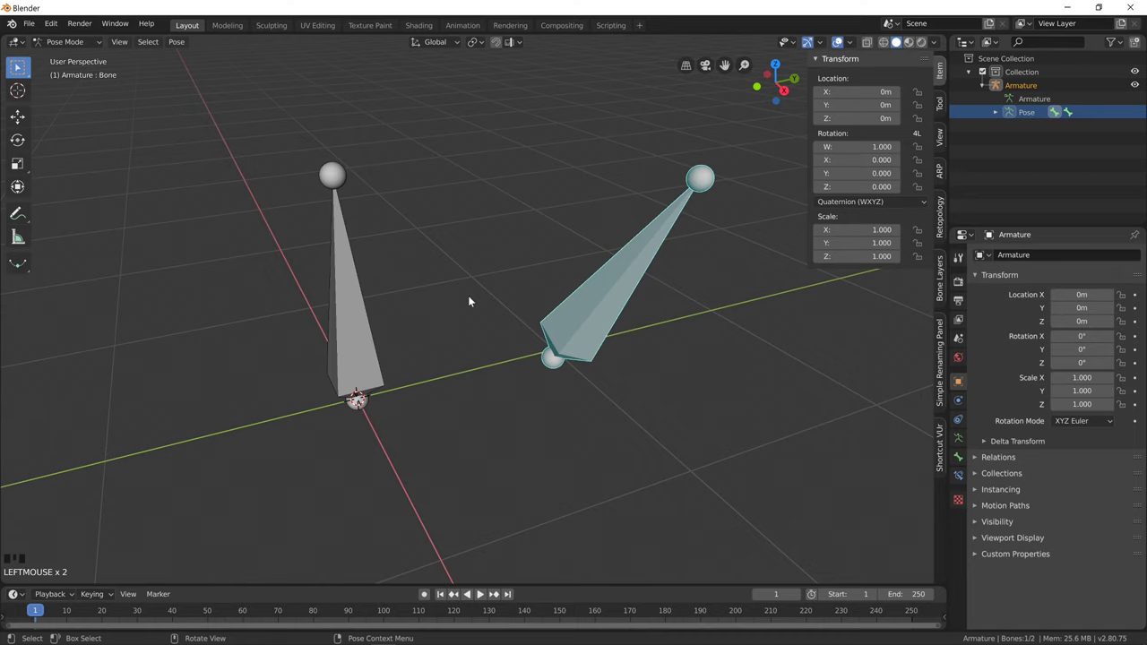
pyautogui.click(344, 313)
pyautogui.click(613, 280)
pyautogui.click(357, 289)
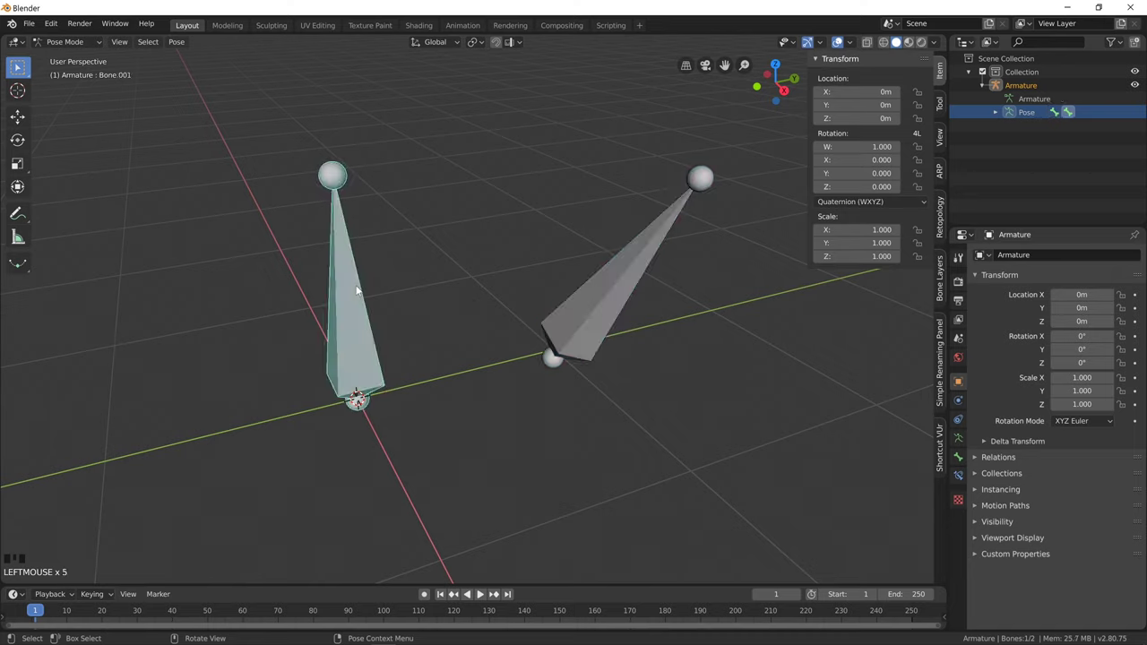
# Keep comparing the two bones by selecting each in turn, ending on the left bone.
pyautogui.click(342, 199)
pyautogui.click(345, 184)
pyautogui.click(555, 367)
pyautogui.click(667, 204)
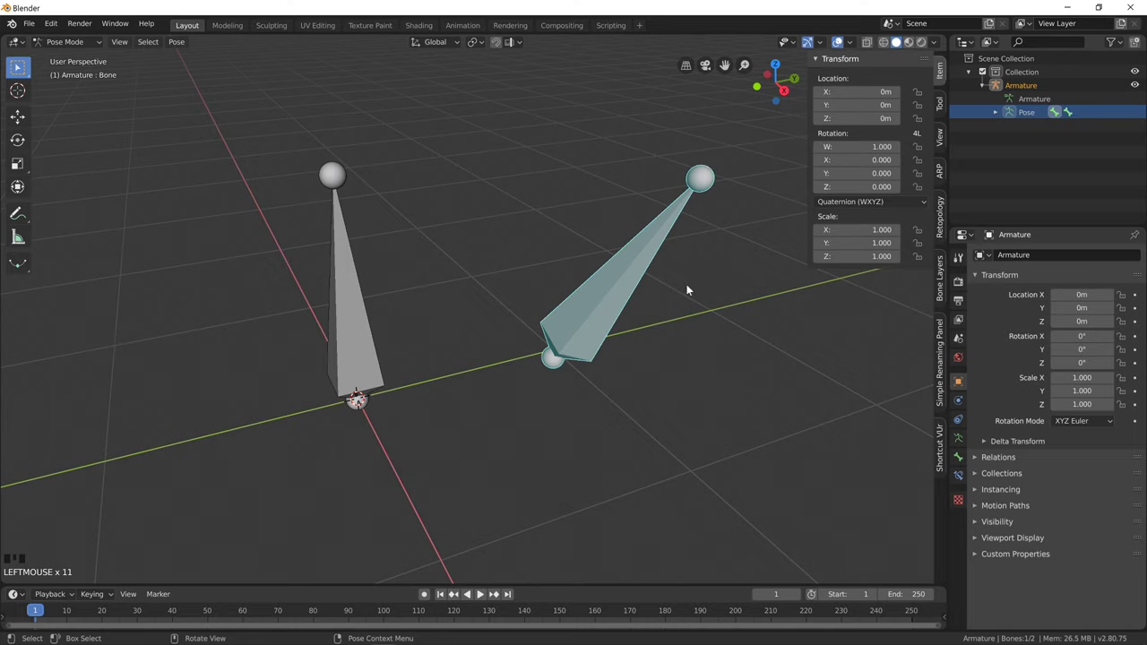
pyautogui.click(361, 338)
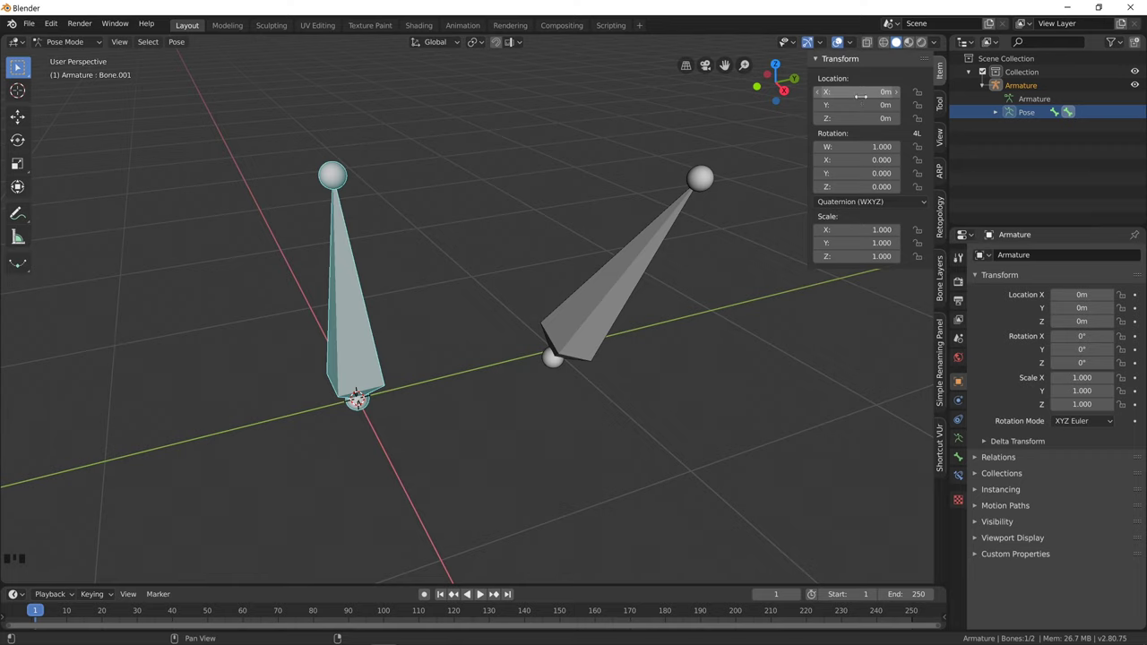
pyautogui.click(626, 305)
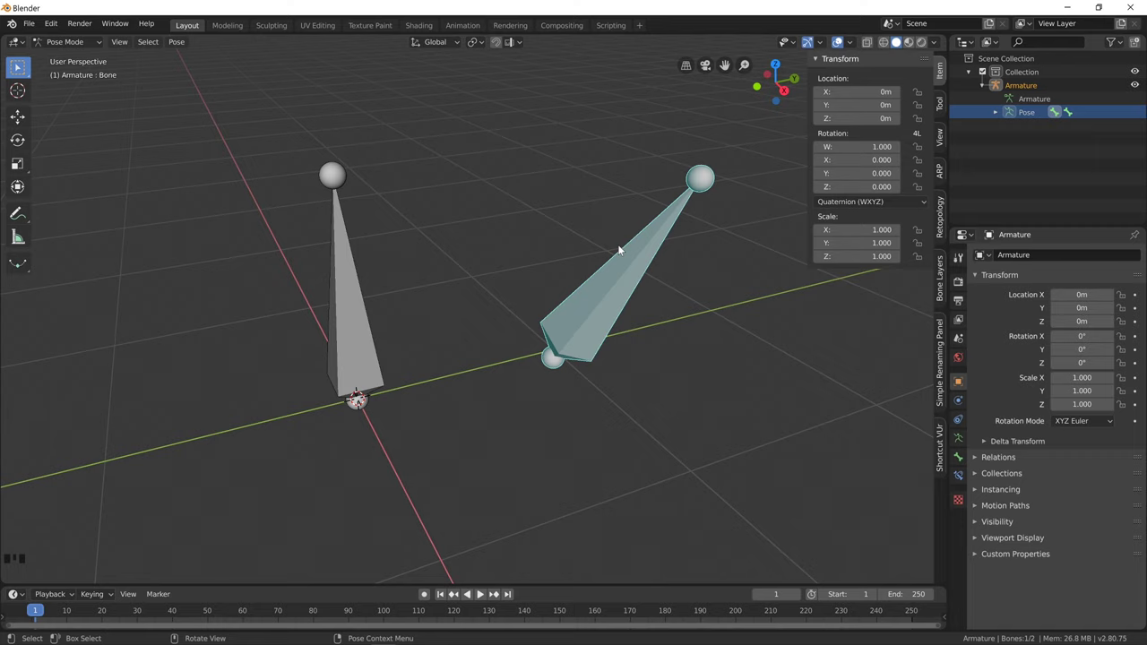
pyautogui.click(343, 297)
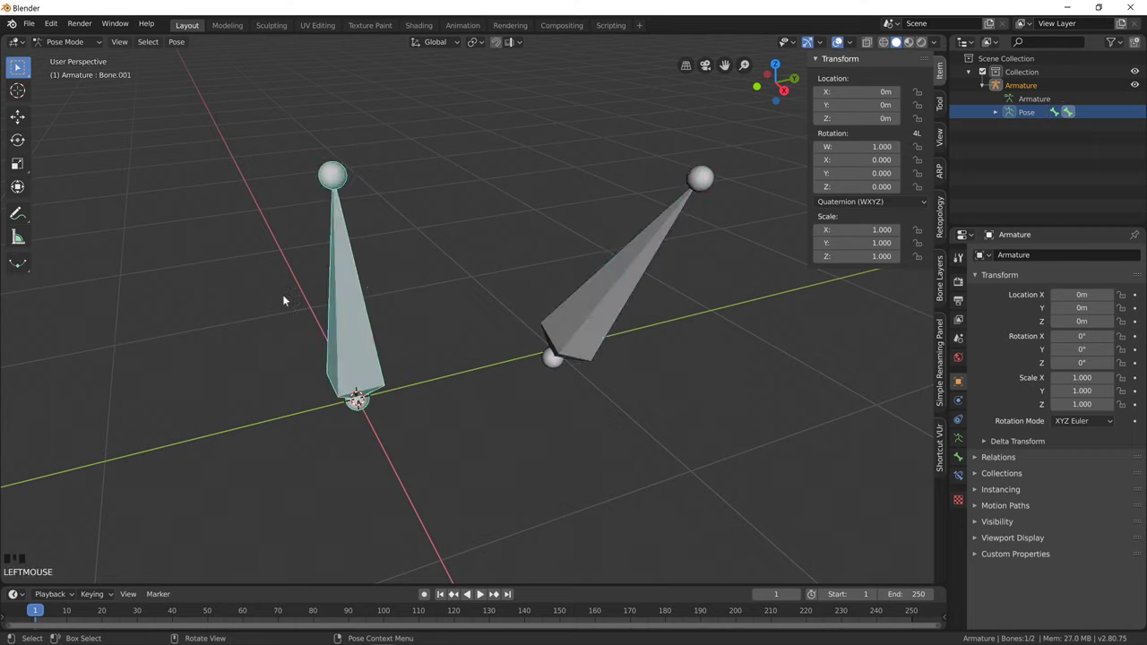
pyautogui.click(604, 256)
pyautogui.click(617, 272)
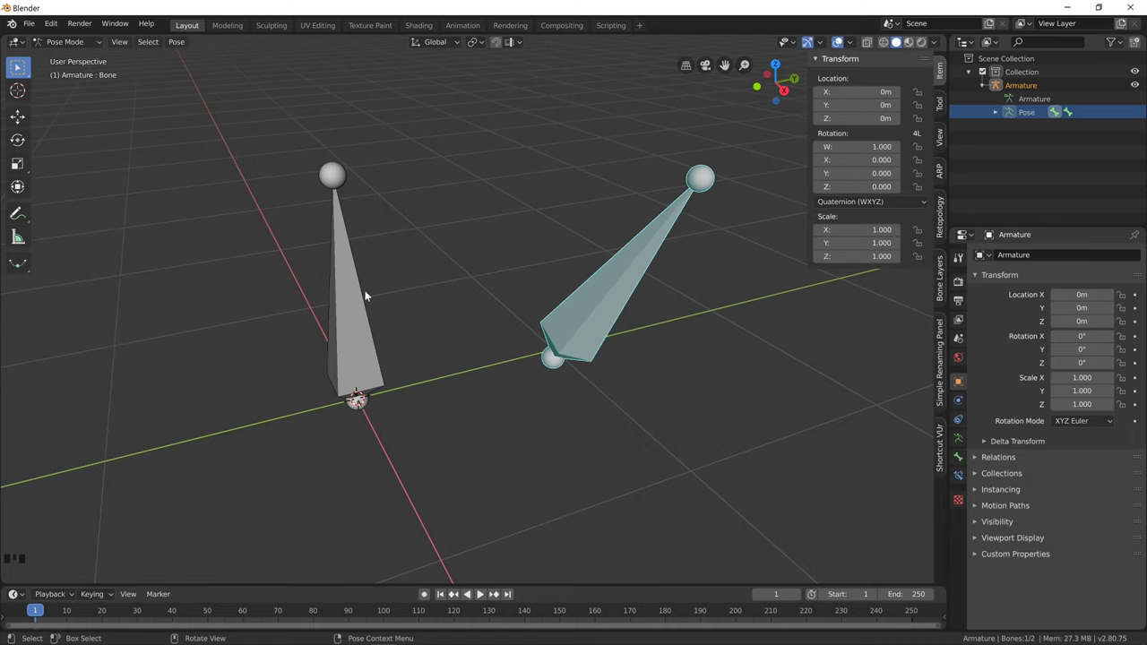
pyautogui.click(343, 178)
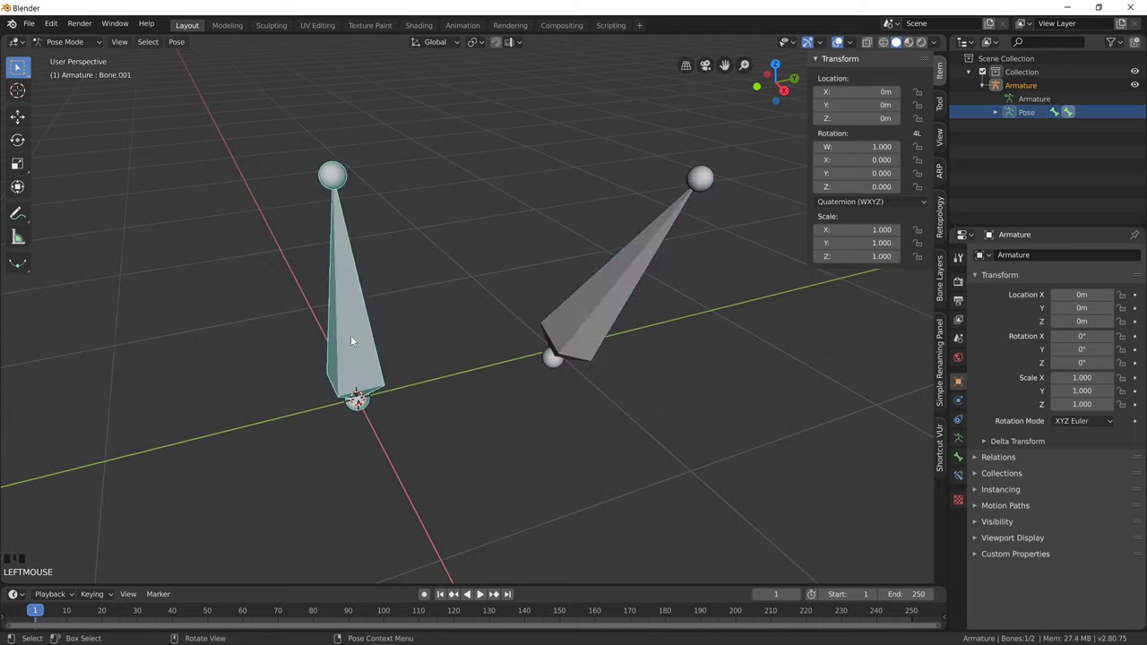
pyautogui.click(602, 316)
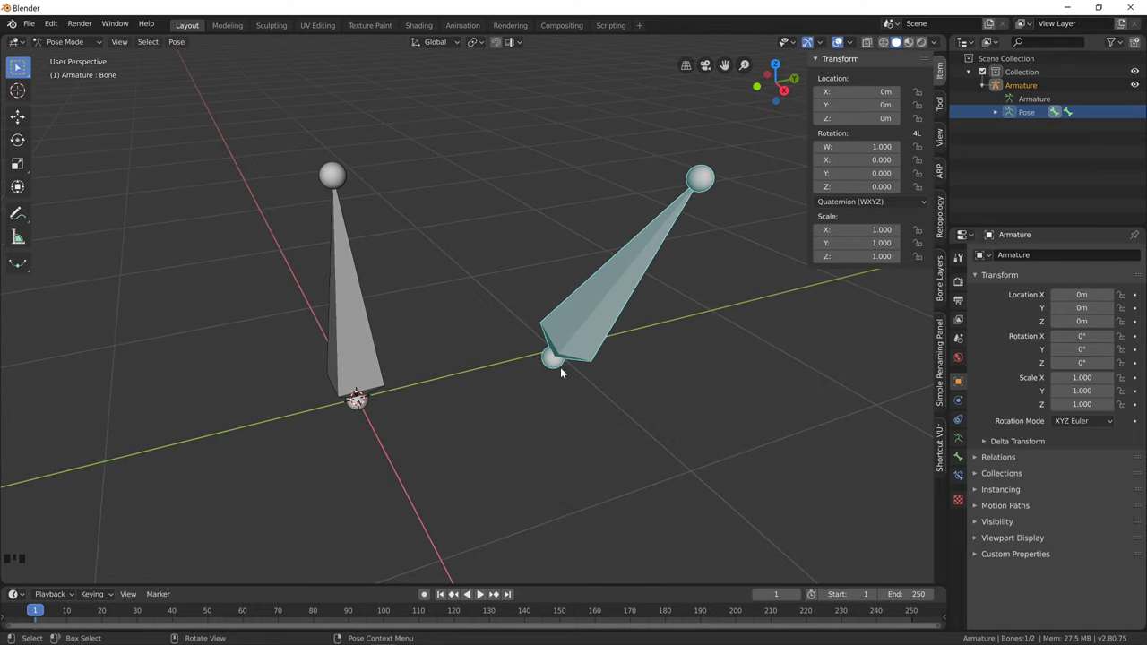
pyautogui.click(374, 331)
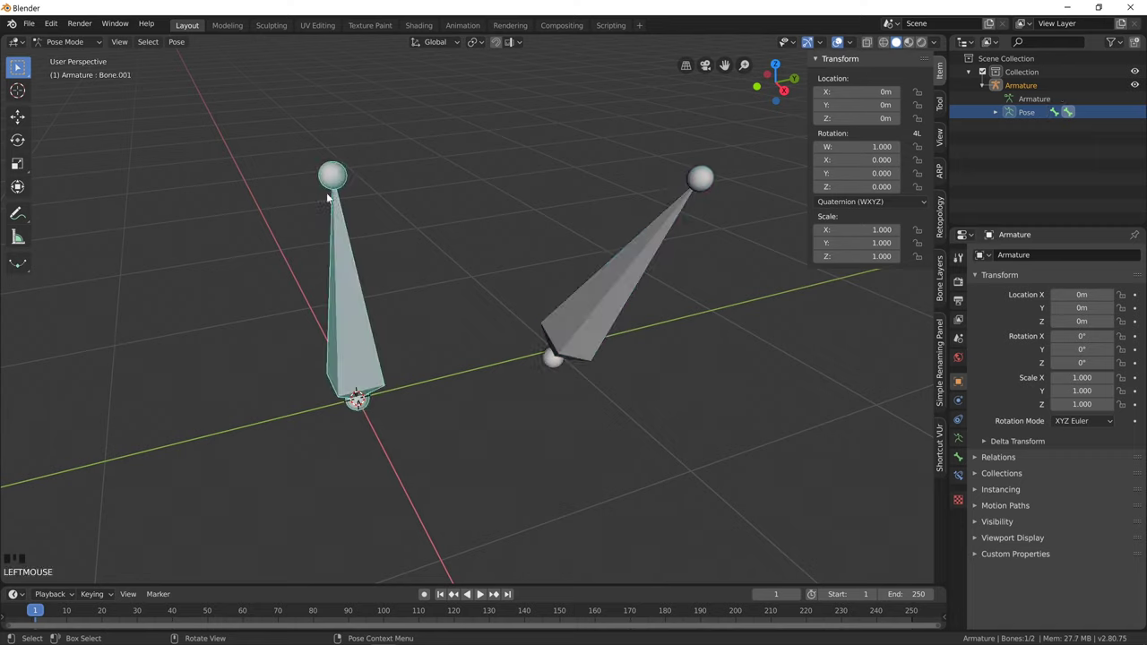
# In Edit Mode move Bone.001's rest position up-left off the origin, then reselect it in Pose Mode.
pyautogui.press('Tab')
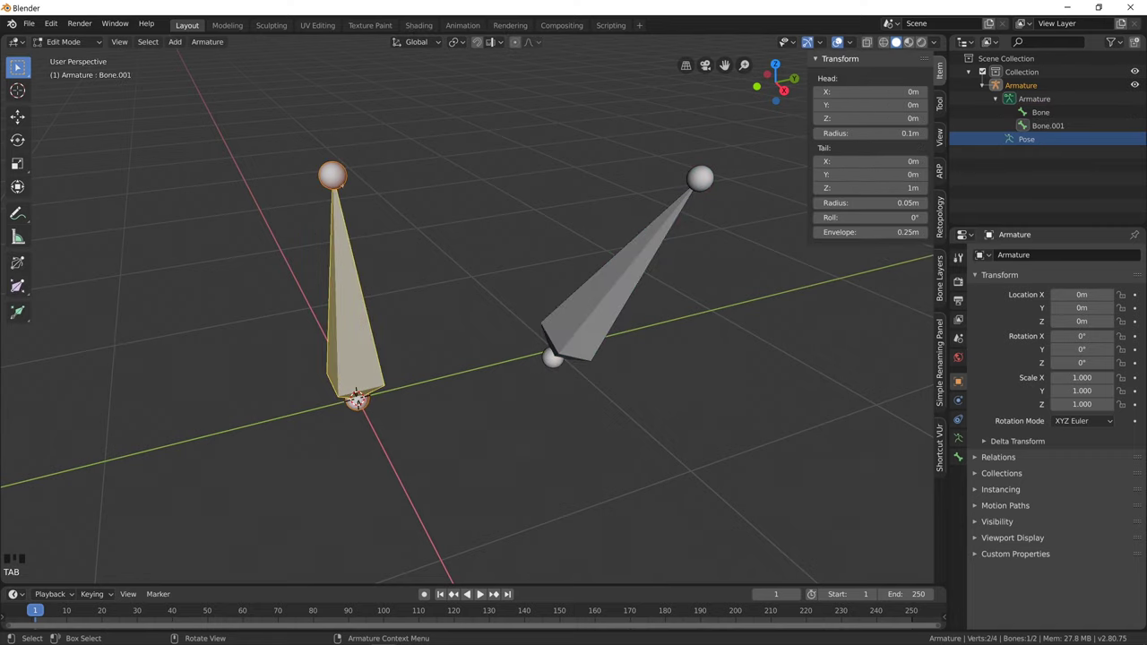
pyautogui.click(403, 362)
pyautogui.click(403, 362)
pyautogui.press('g')
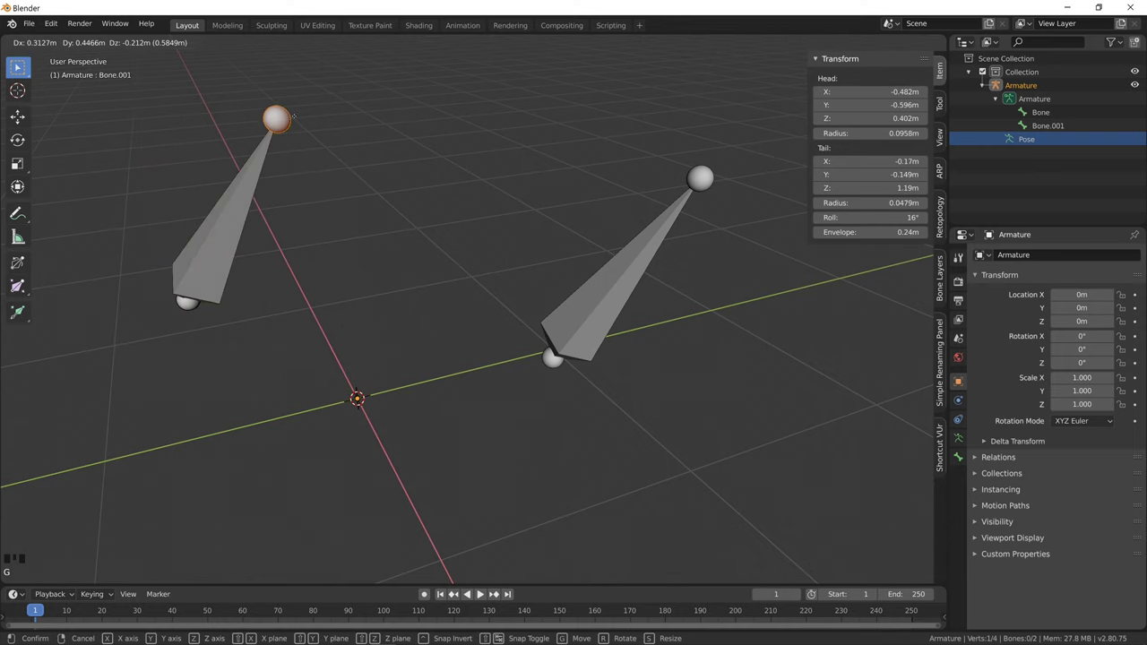
pyautogui.click(283, 195)
pyautogui.press('Tab')
pyautogui.click(254, 236)
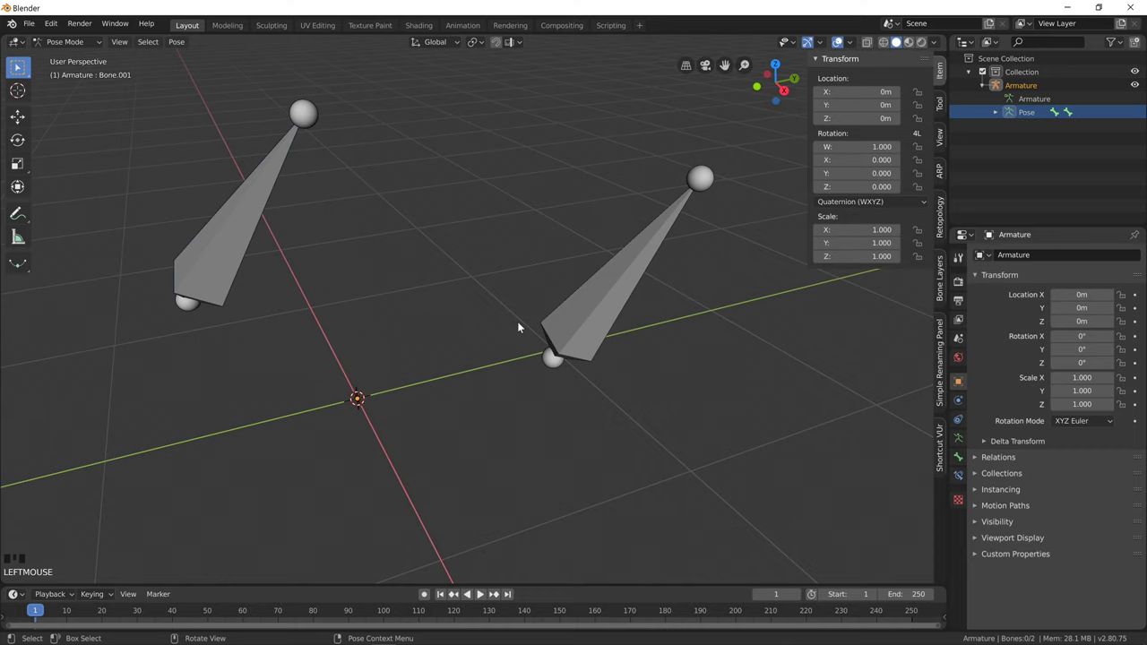
pyautogui.click(235, 288)
# Set the Transform Orientation to Local with the left bone selected.
pyautogui.click(590, 292)
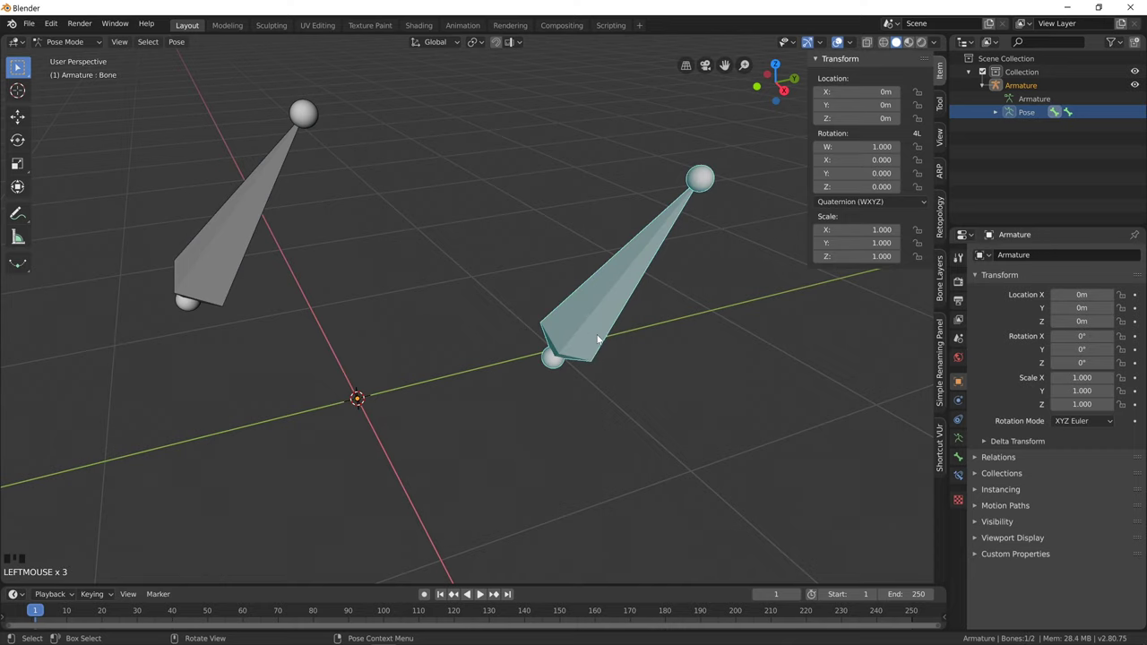
pyautogui.click(588, 311)
pyautogui.click(236, 234)
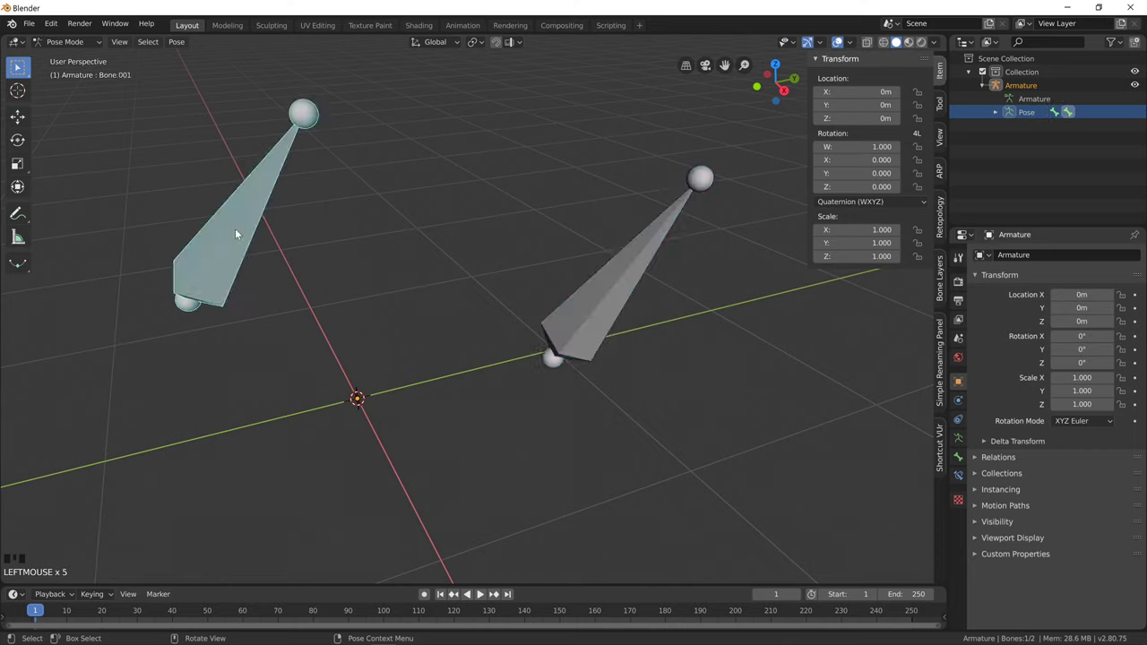
pyautogui.click(434, 42)
pyautogui.click(418, 103)
# Rotate the left bone, then the right bone, around their local axes.
pyautogui.press('r')
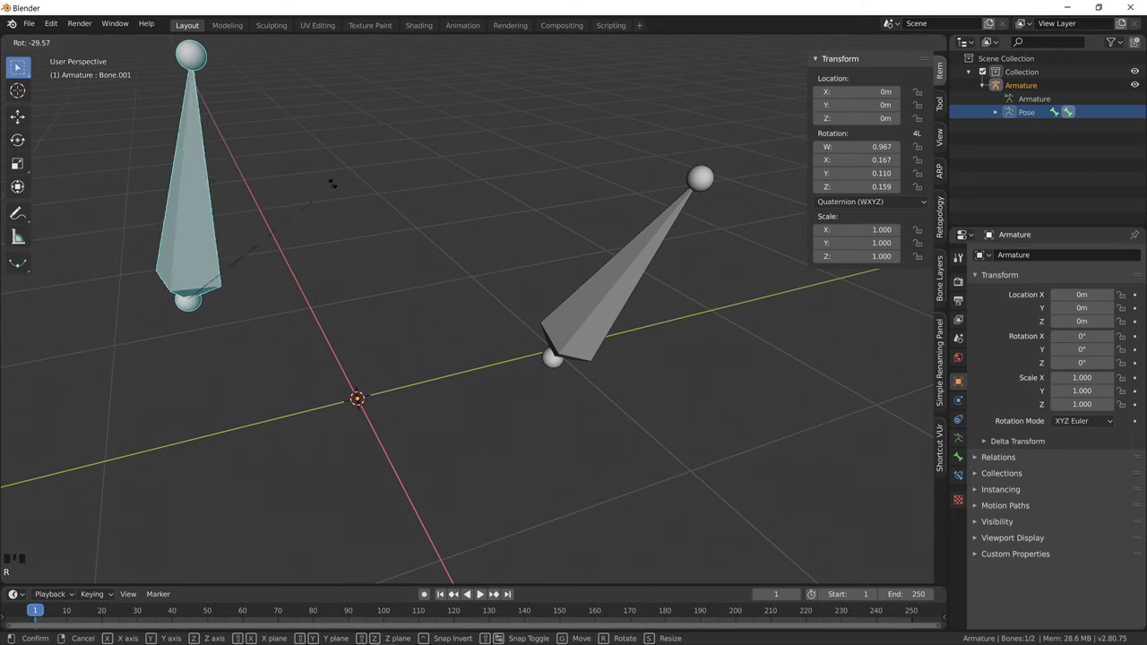
pyautogui.click(379, 210)
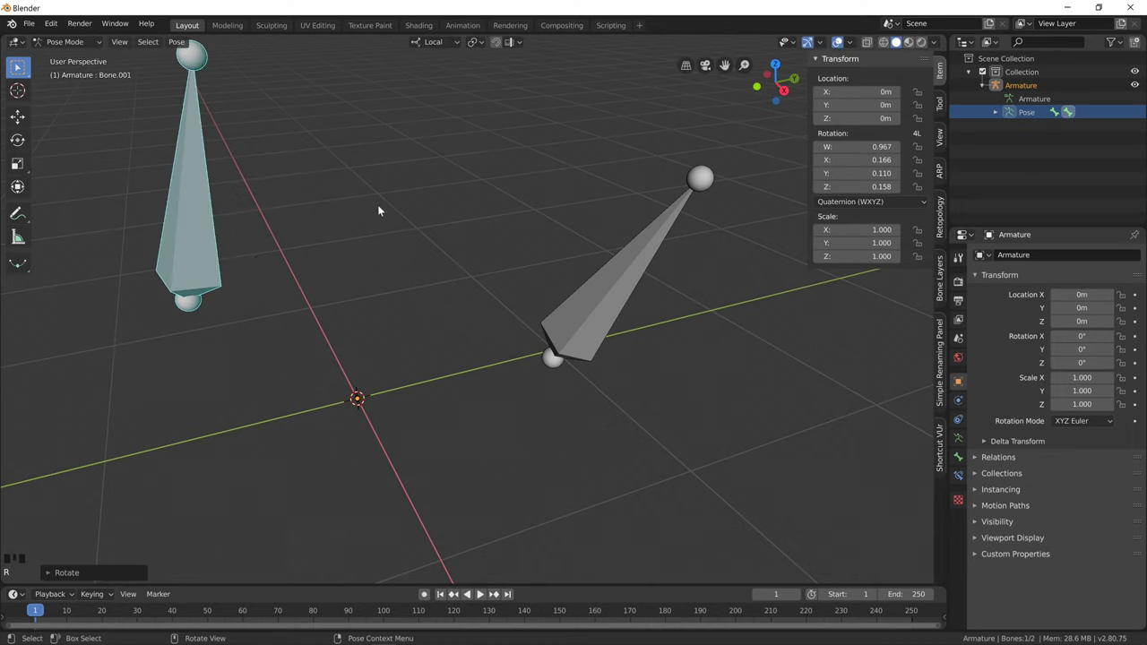
pyautogui.click(592, 259)
pyautogui.click(632, 264)
pyautogui.press('r')
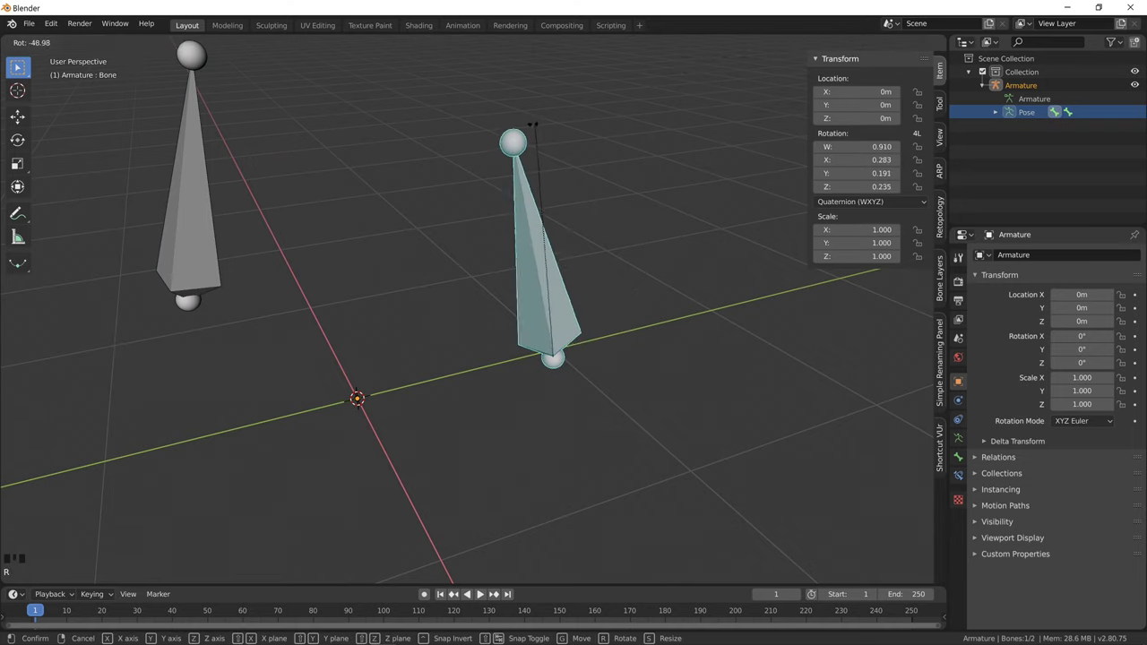
pyautogui.click(587, 249)
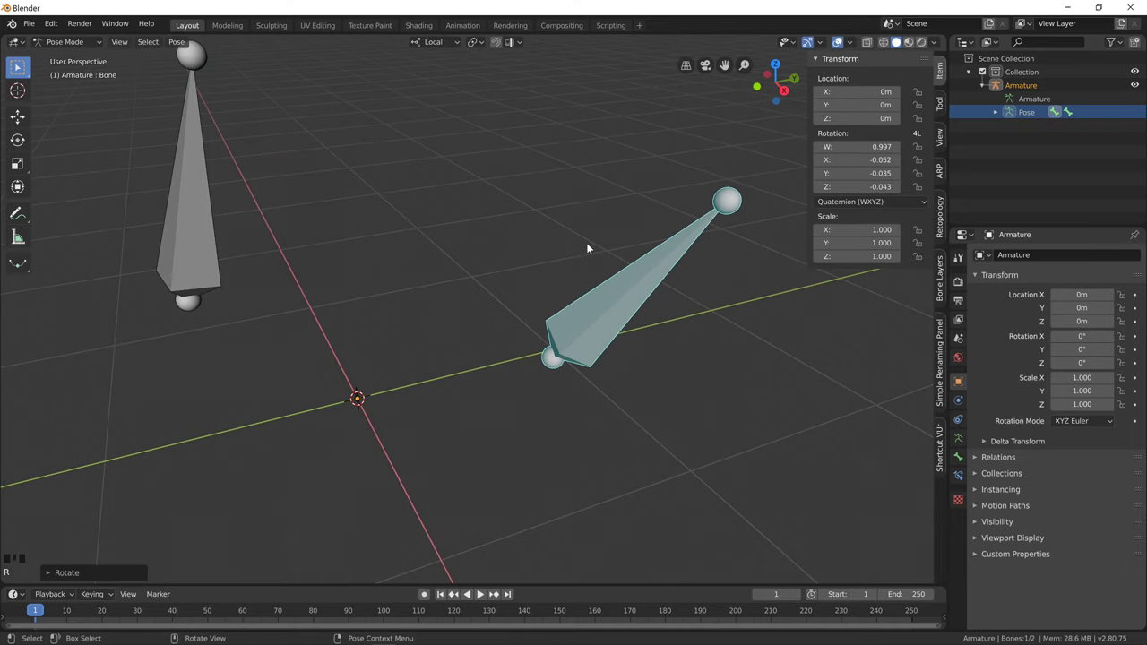
# Reselect the left bone and rotate it twice until it stands nearly upright.
pyautogui.click(212, 159)
pyautogui.click(200, 163)
pyautogui.press('r')
pyautogui.click(269, 238)
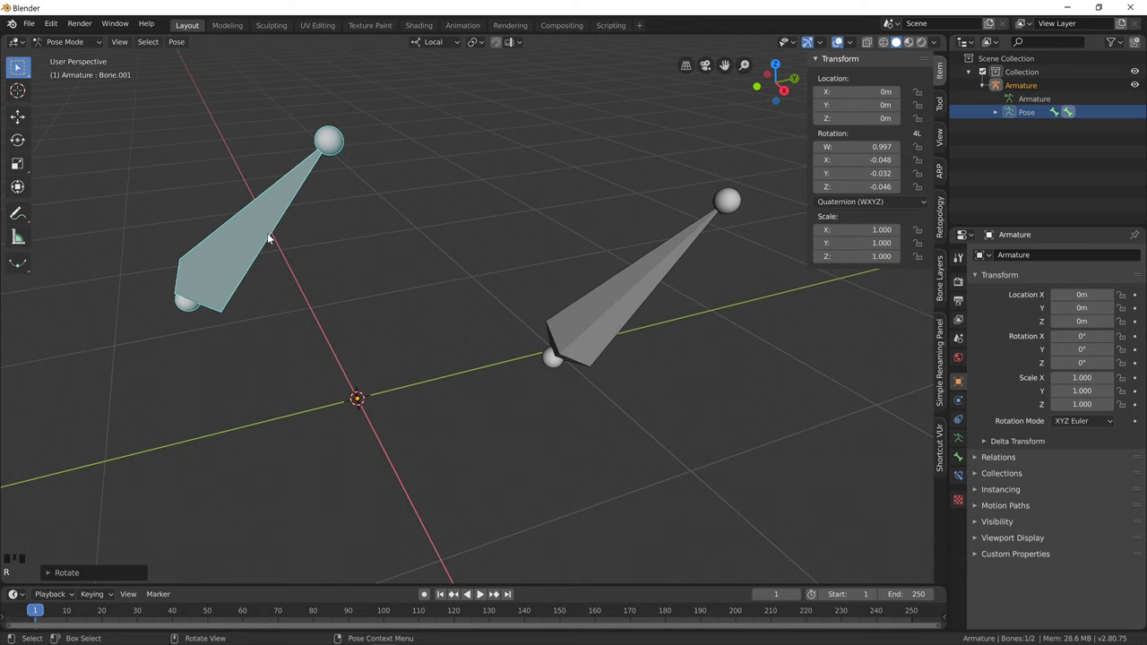
pyautogui.press('r')
pyautogui.click(319, 168)
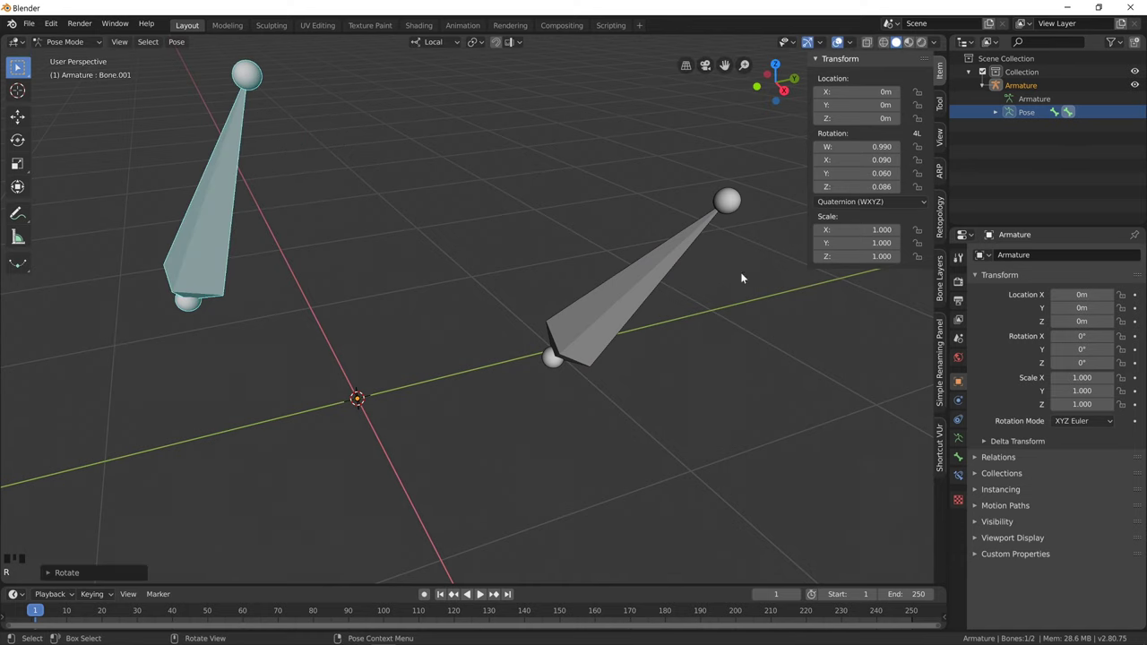
# In Armature Data, switch to Rest Position, inspect the right and left bones, then return to Pose Position.
pyautogui.click(959, 439)
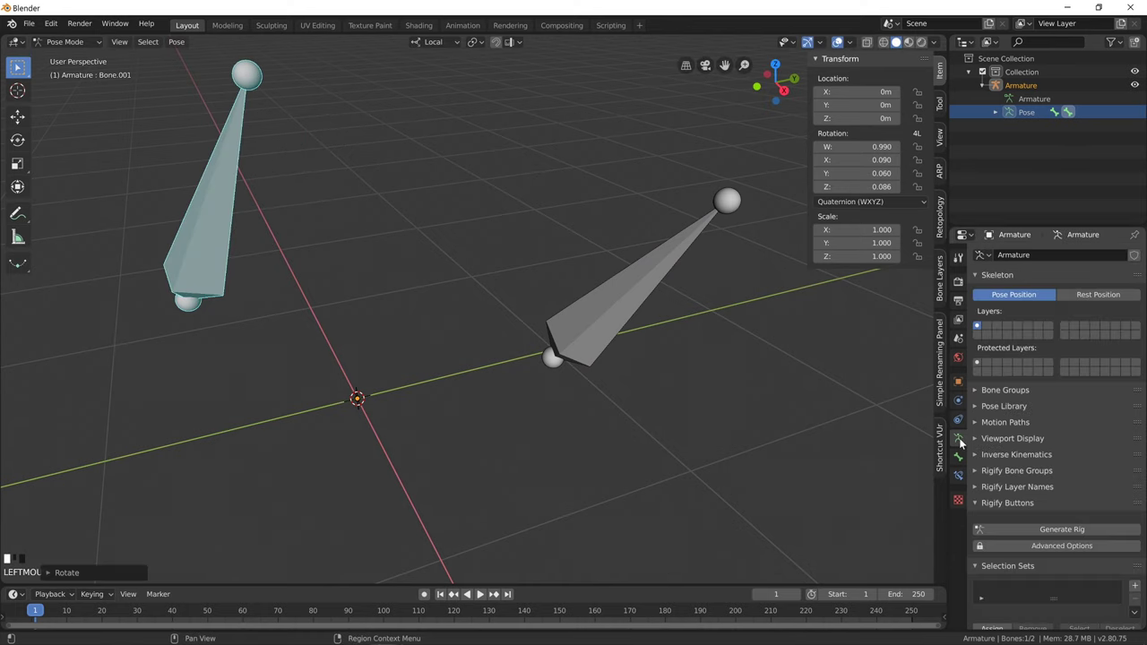
pyautogui.click(1114, 298)
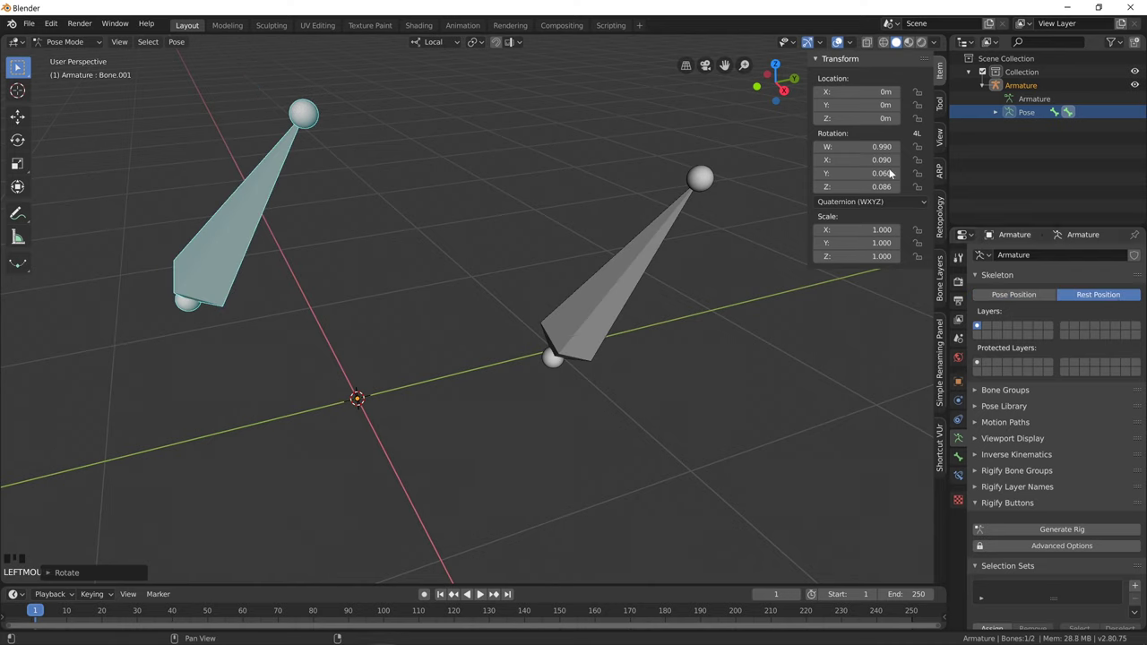
pyautogui.click(660, 268)
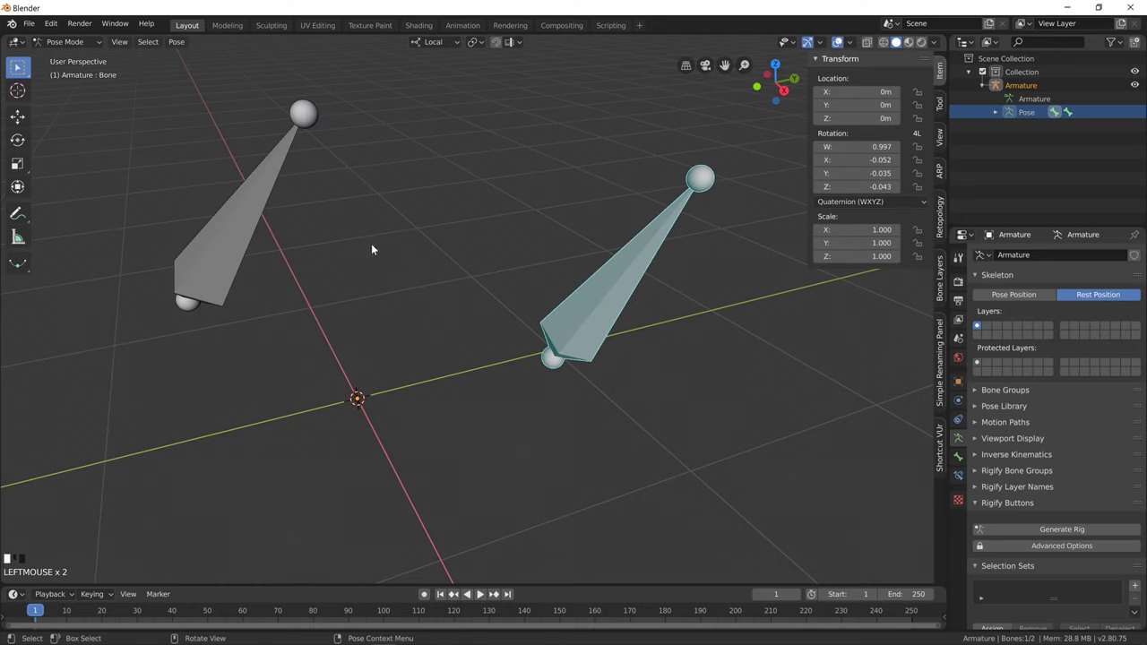
pyautogui.click(251, 215)
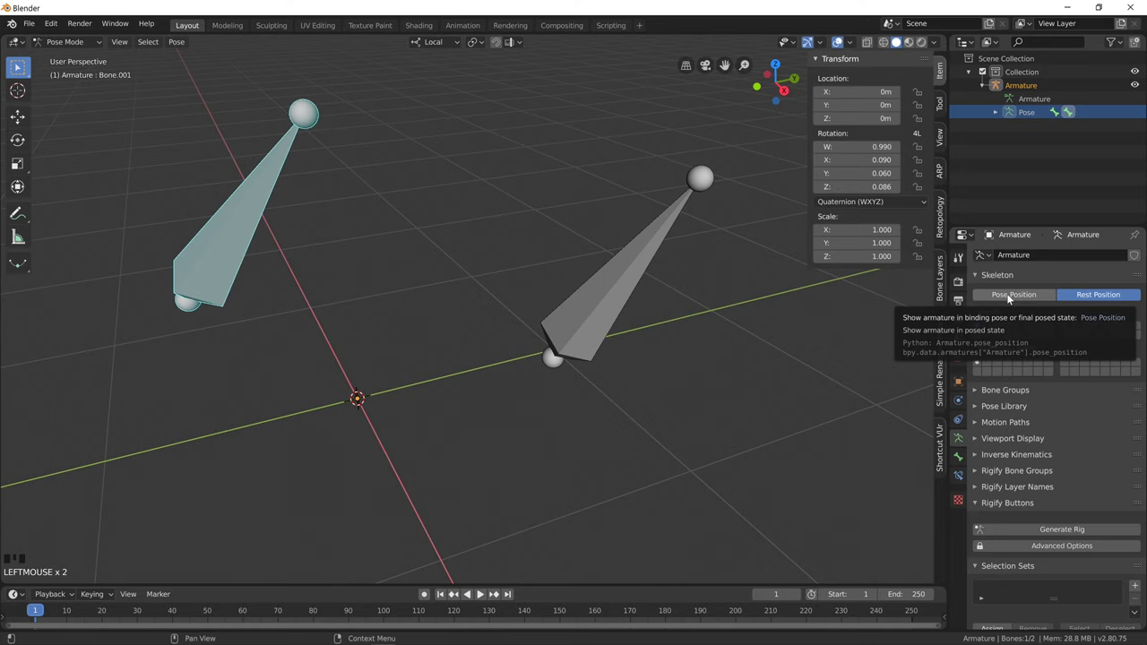
pyautogui.click(1008, 299)
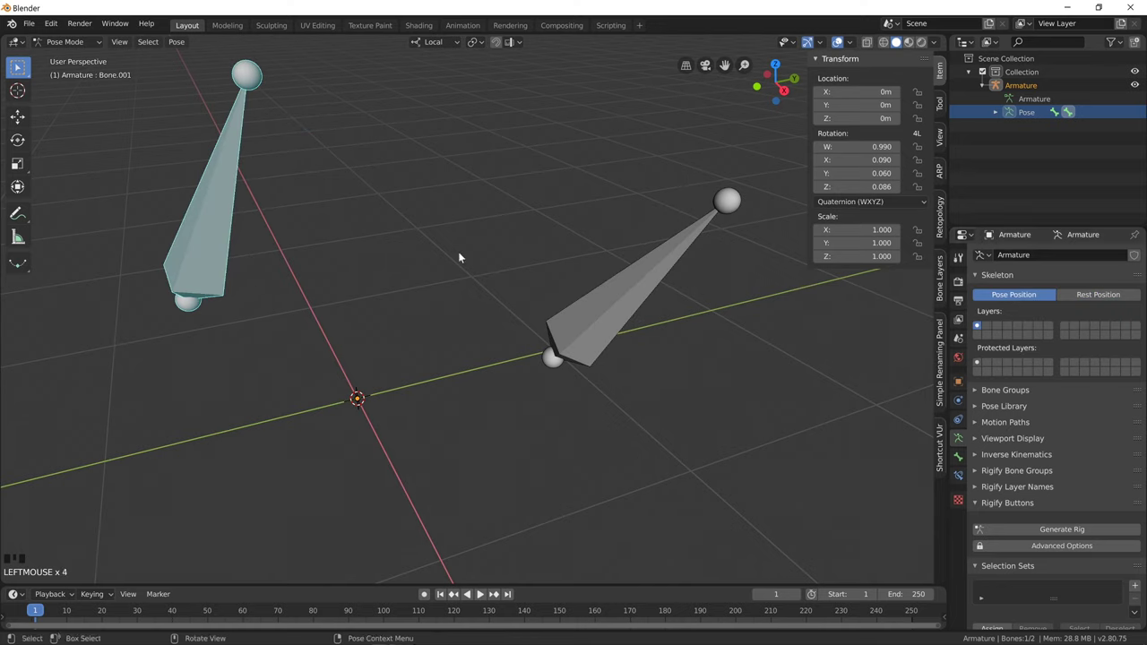
pyautogui.click(578, 378)
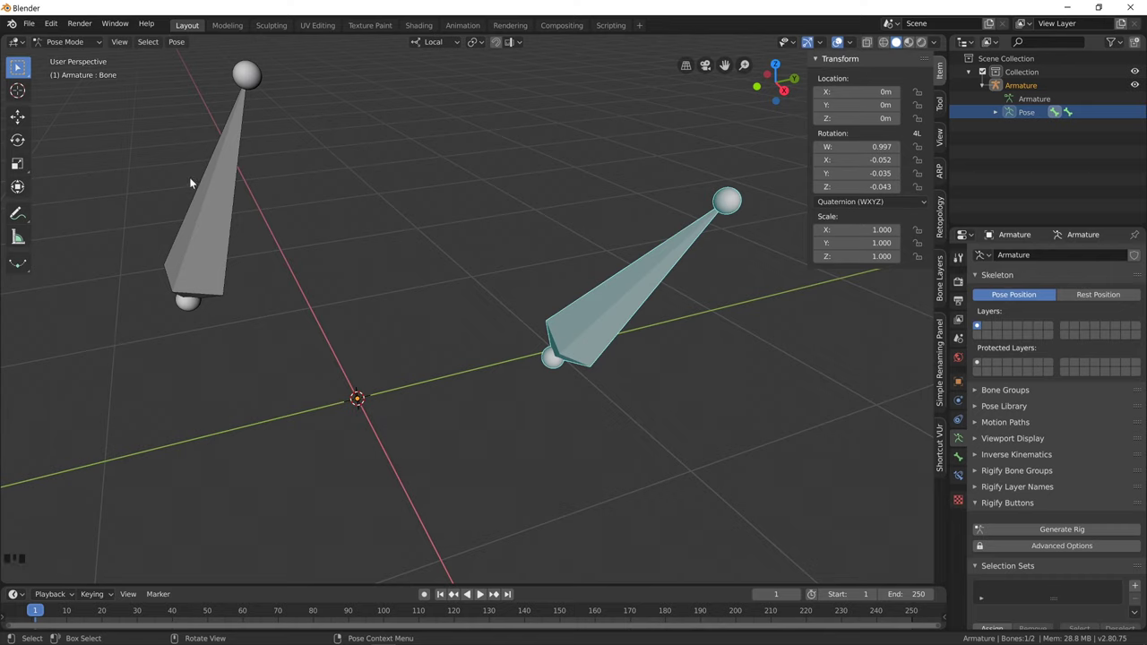
# Clear the left bone's rotation, then move it and clear its location back to rest.
pyautogui.click(214, 238)
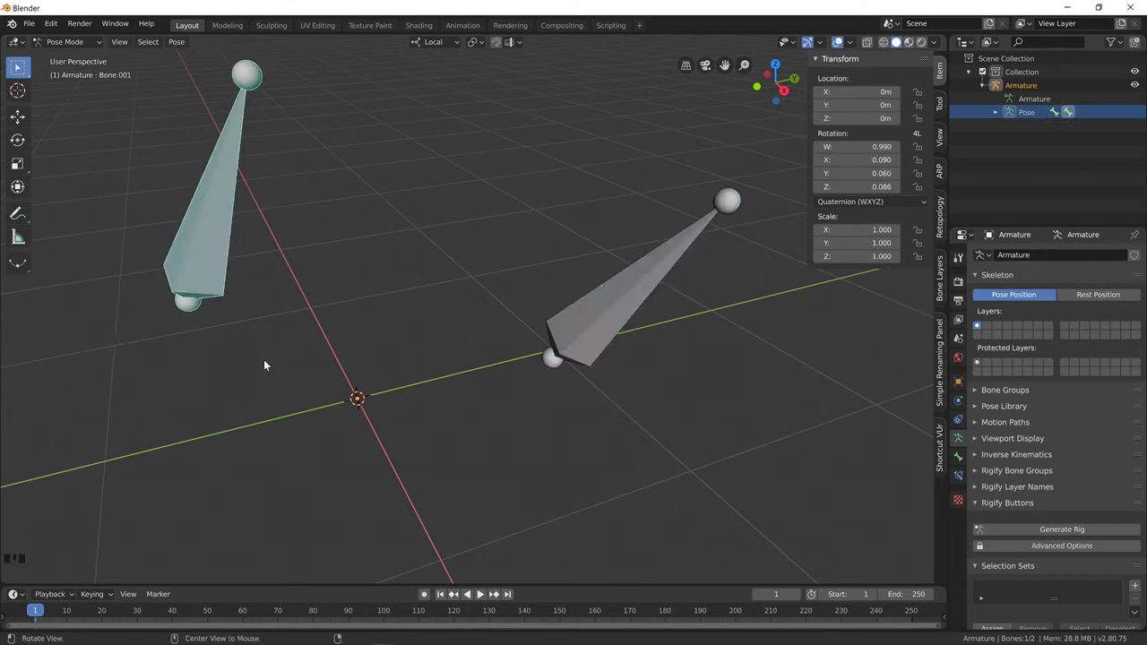
pyautogui.hotkey('alt', 'r')
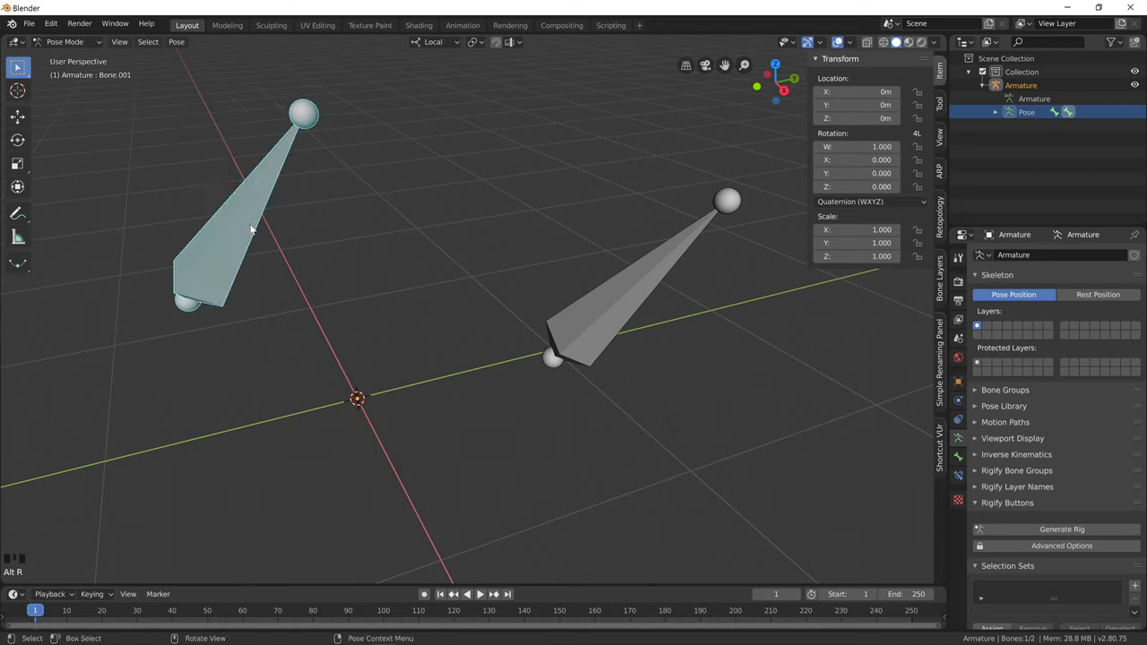
pyautogui.click(245, 225)
pyautogui.press('g')
pyautogui.click(430, 277)
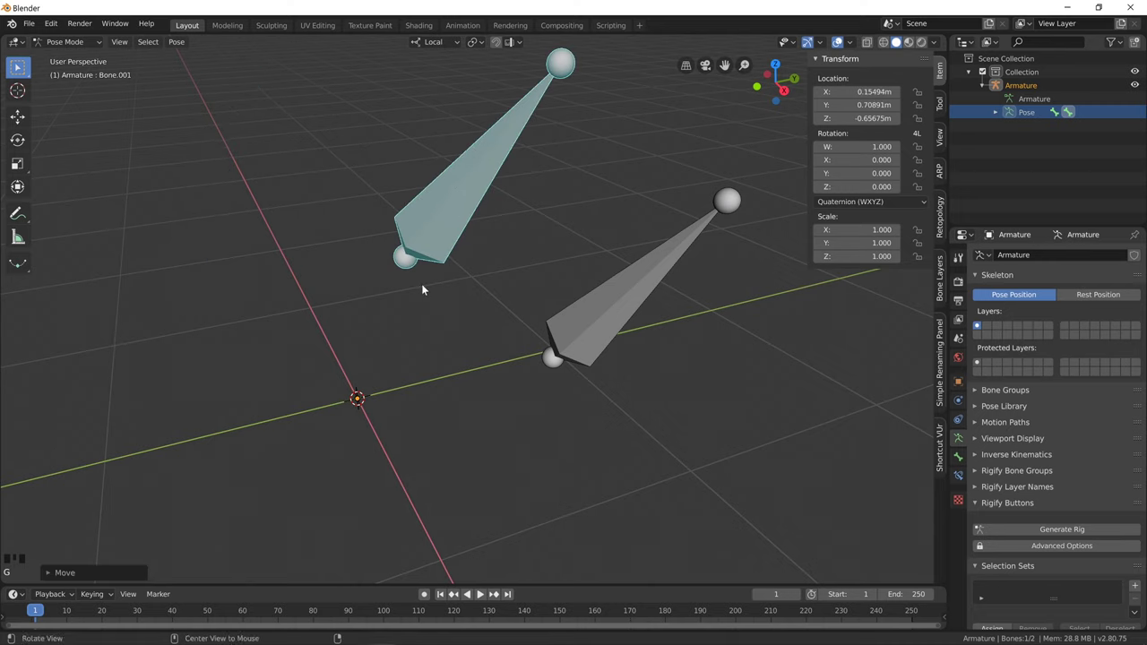
pyautogui.hotkey('alt', 'g')
# Scale the left bone to 2.455 and reset it to 1.000, then leave Pose Mode for Object Mode.
pyautogui.click(277, 310)
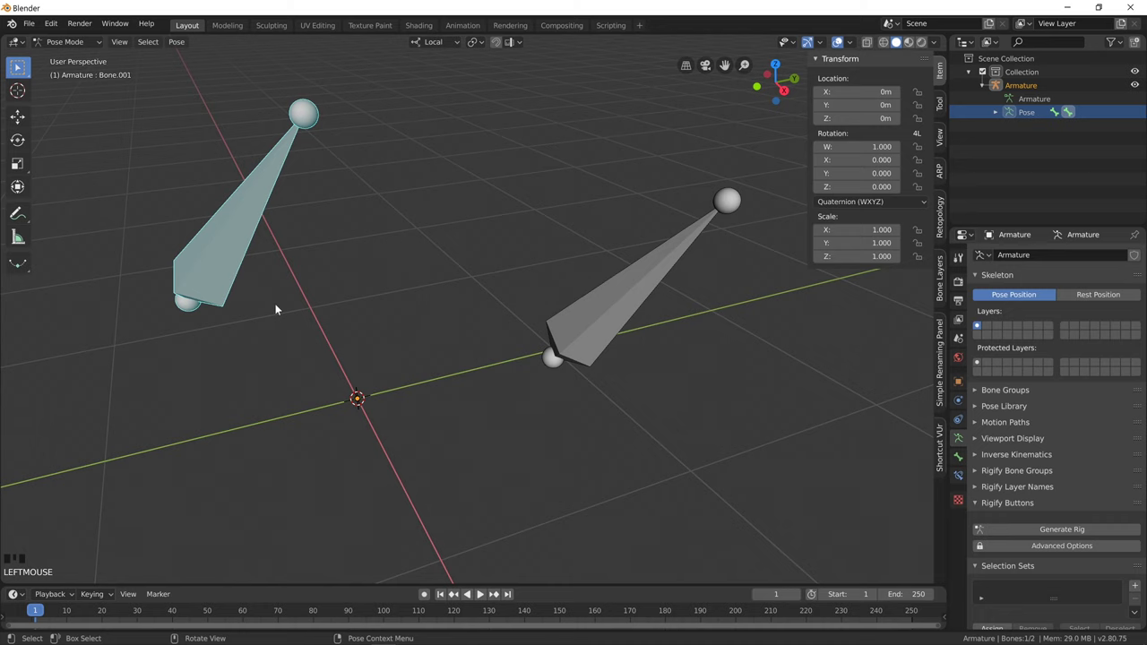
pyautogui.press('s')
pyautogui.click(374, 321)
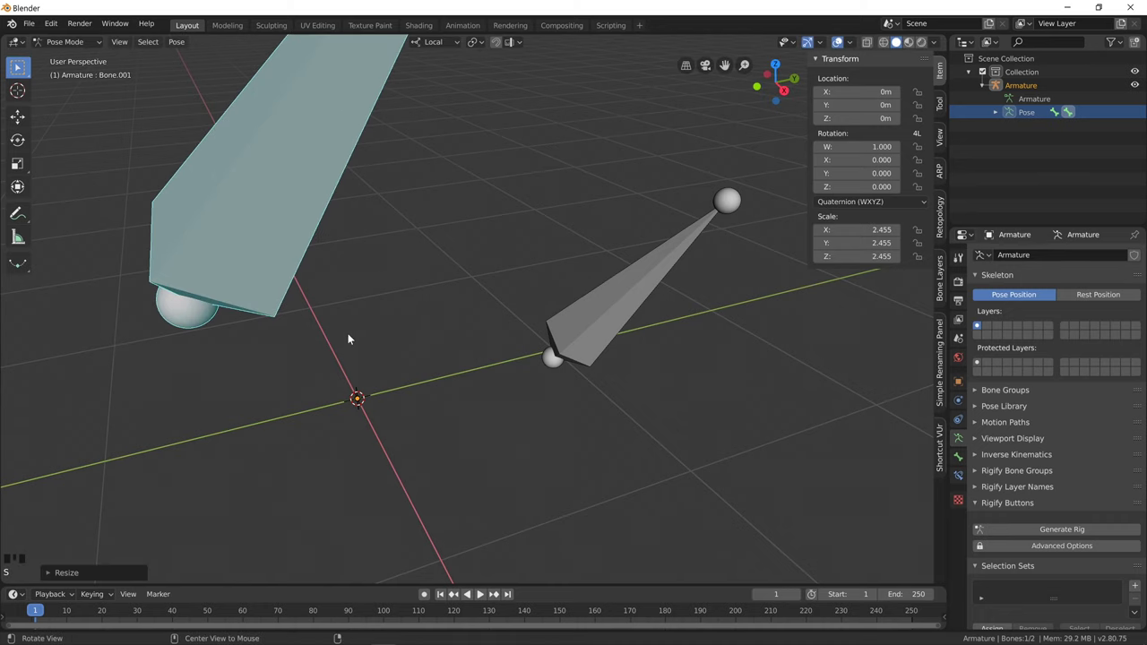
pyautogui.hotkey('alt', 's')
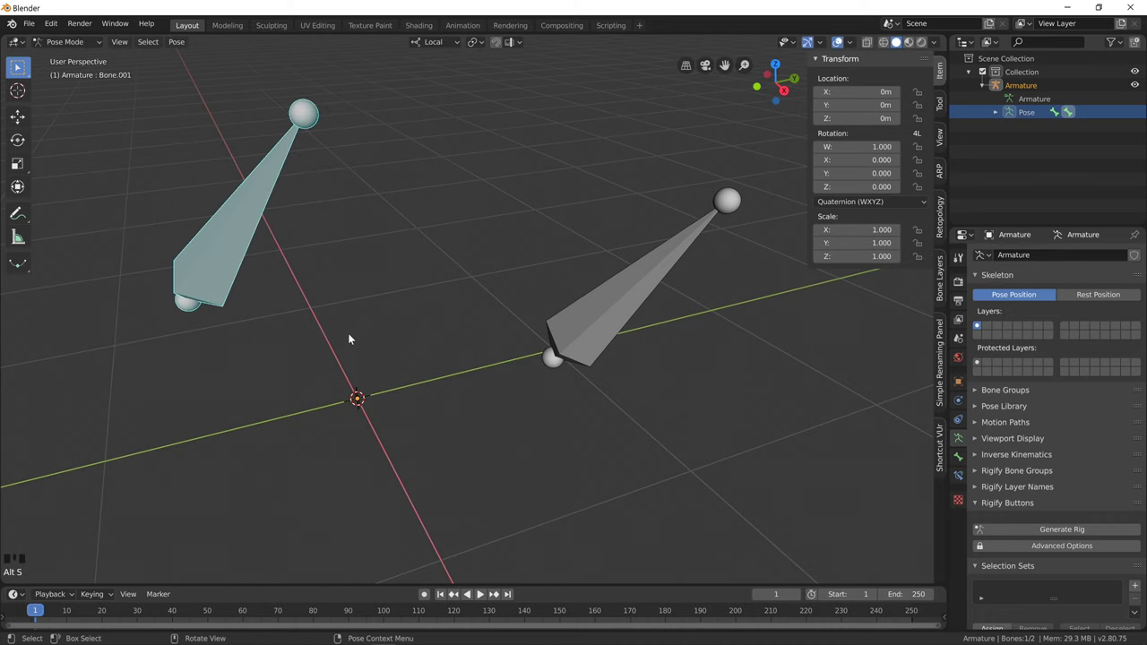
pyautogui.click(609, 317)
pyautogui.hotkey('ctrl', 'Tab')
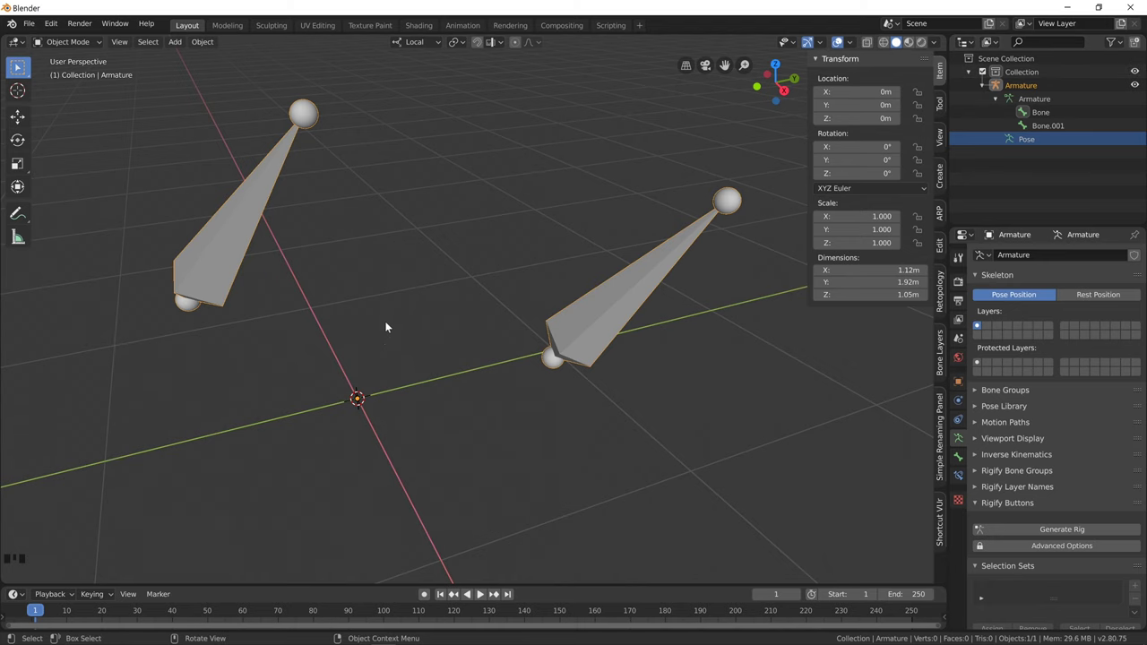
# Zoom the view out and bring up the interaction-mode list in the header.
pyautogui.scroll(-2, 390, 318)
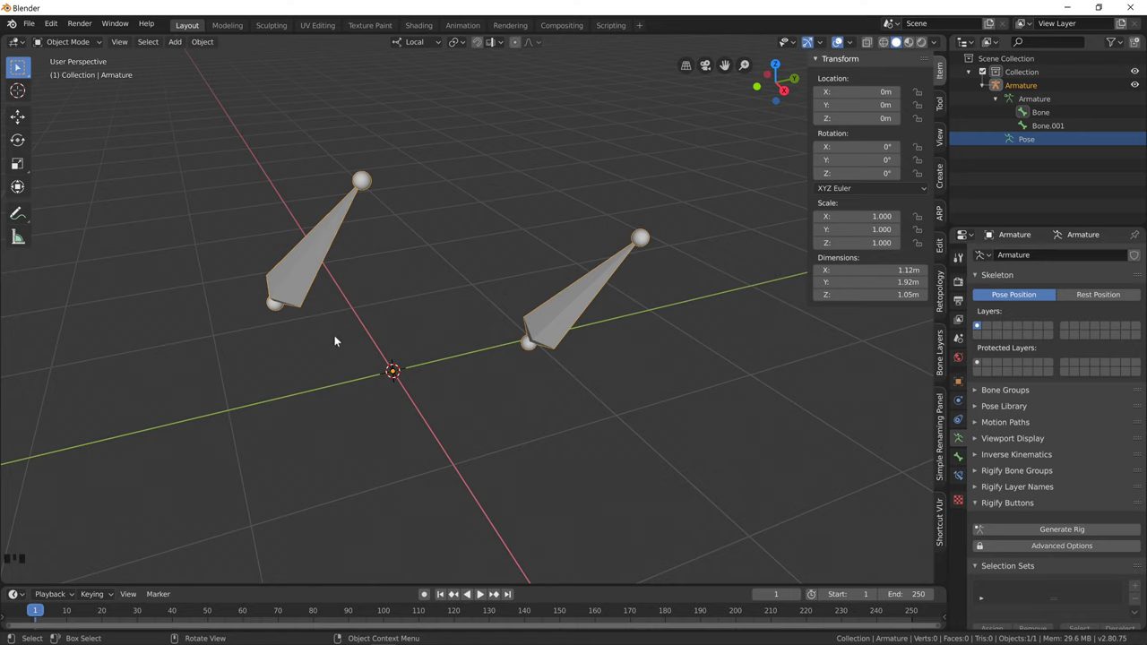
pyautogui.click(57, 43)
# Switch to Pose Mode and rotate the right bone twice so it stands more upright, undoing the left-bone test.
pyautogui.click(64, 86)
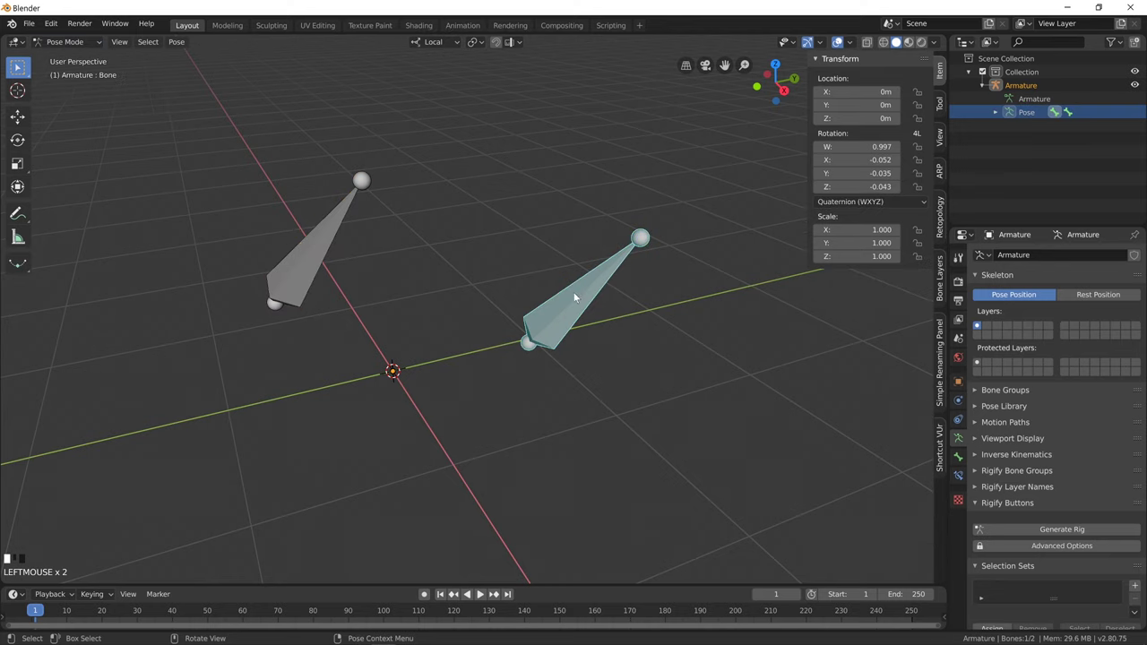
pyautogui.press('r')
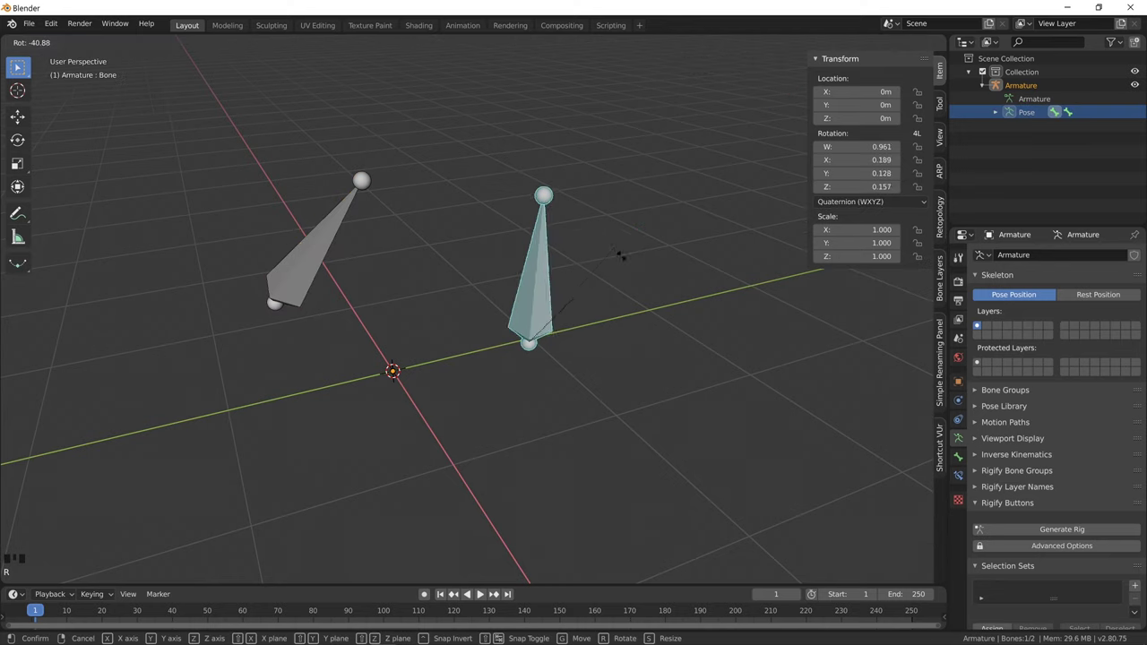
pyautogui.click(686, 315)
pyautogui.press('r')
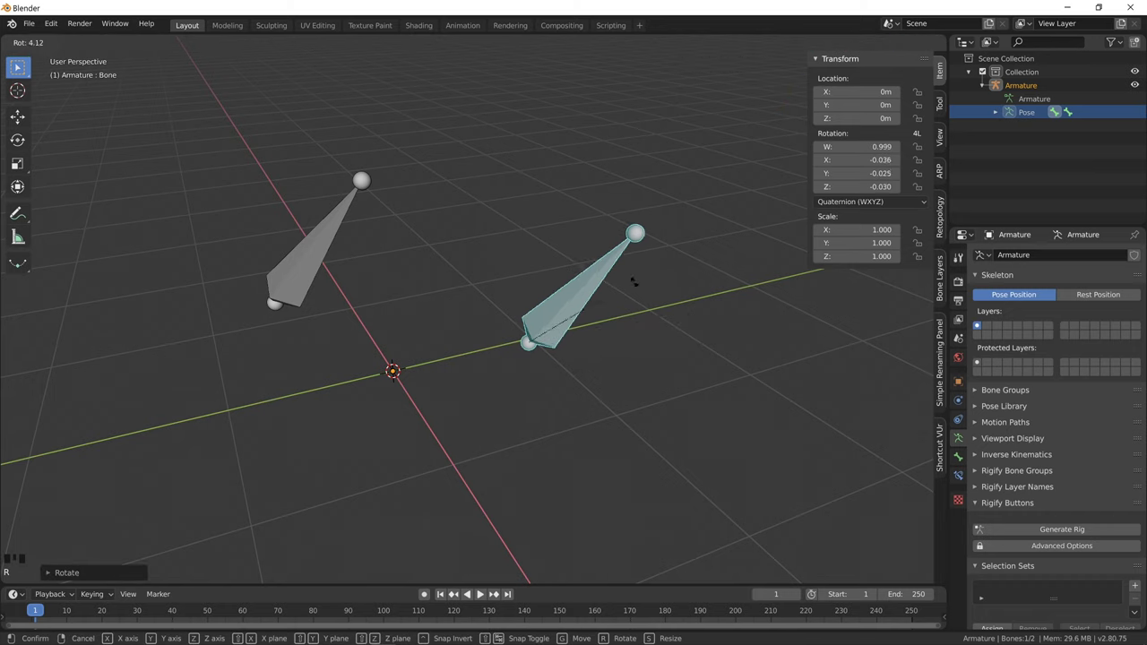
pyautogui.click(574, 170)
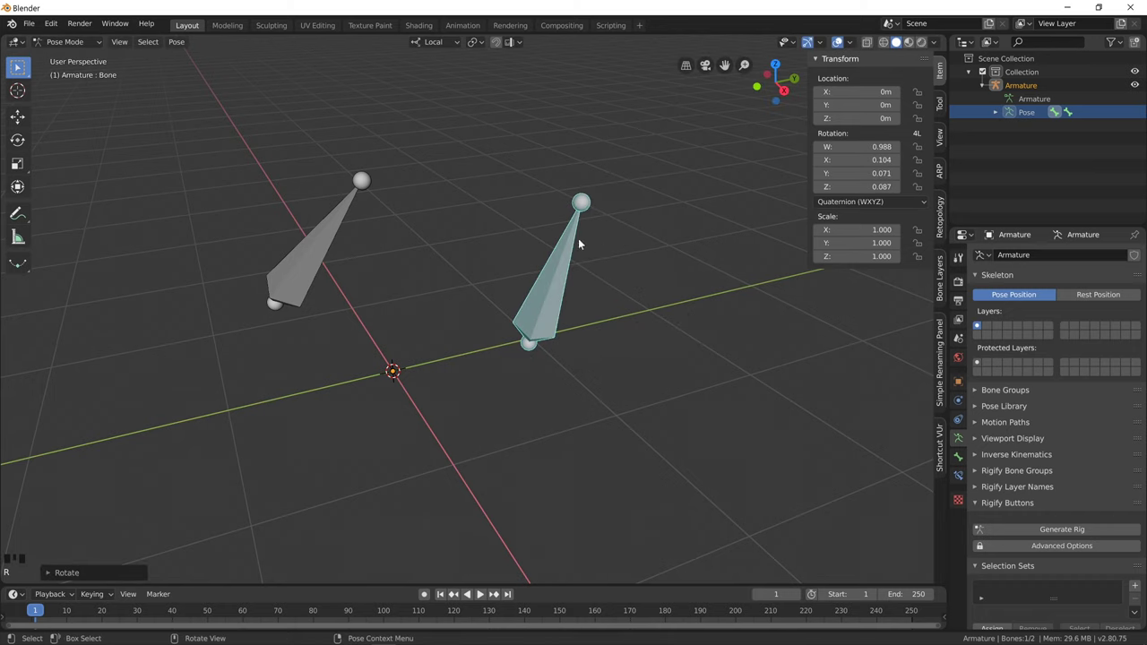
pyautogui.click(325, 260)
pyautogui.hotkey('ctrl', 'z')
pyautogui.hotkey('ctrl', 'z')
pyautogui.hotkey('ctrl', 'z')
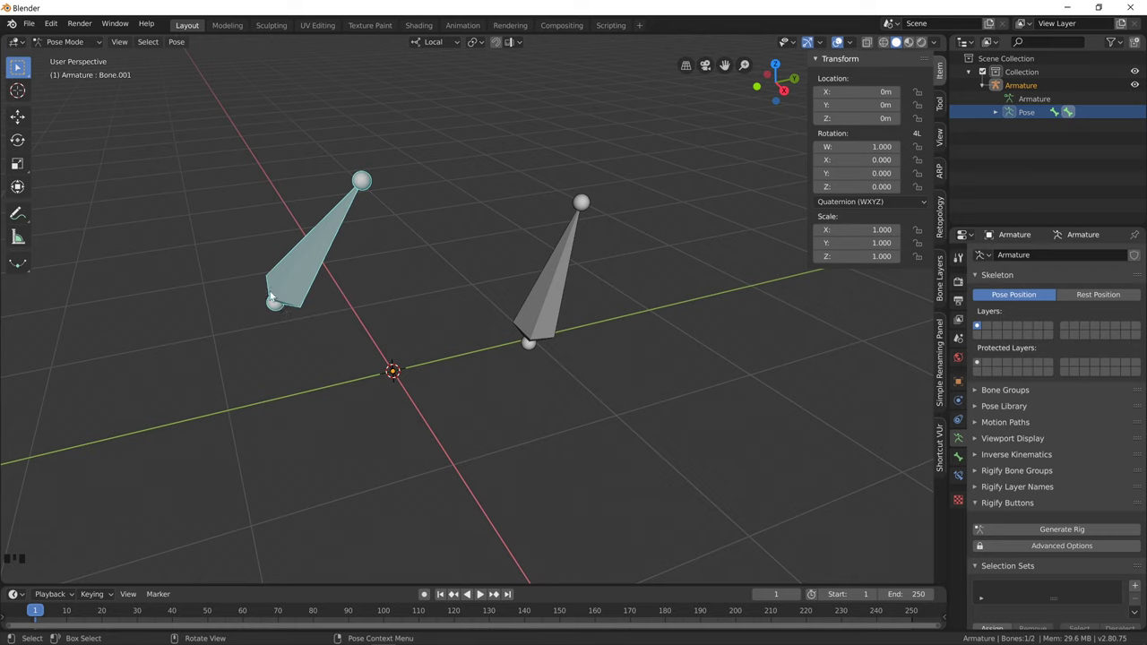
# Pick the Rotate tool and switch the Transform Orientation to Global, then back to Local.
pyautogui.click(17, 139)
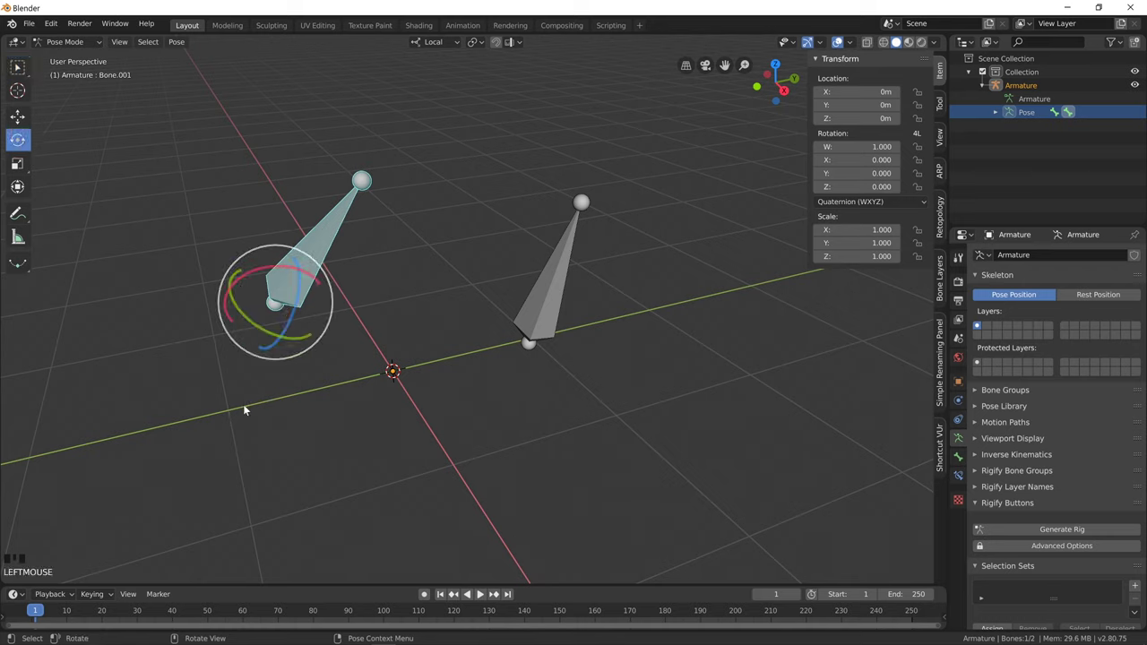
pyautogui.click(432, 41)
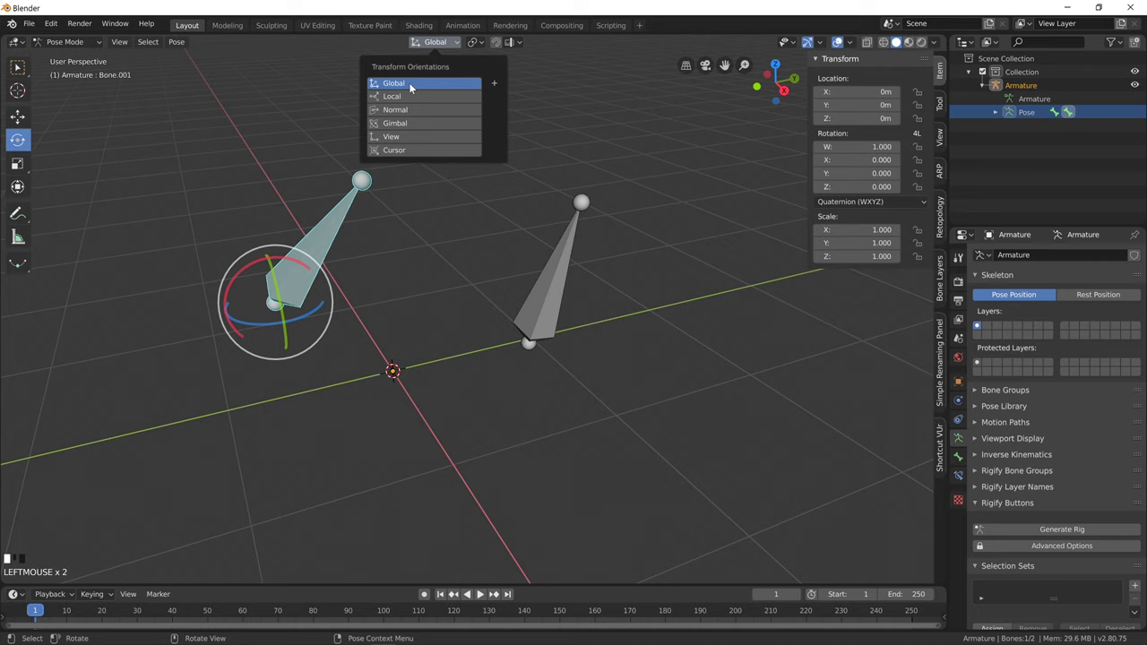
pyautogui.click(408, 83)
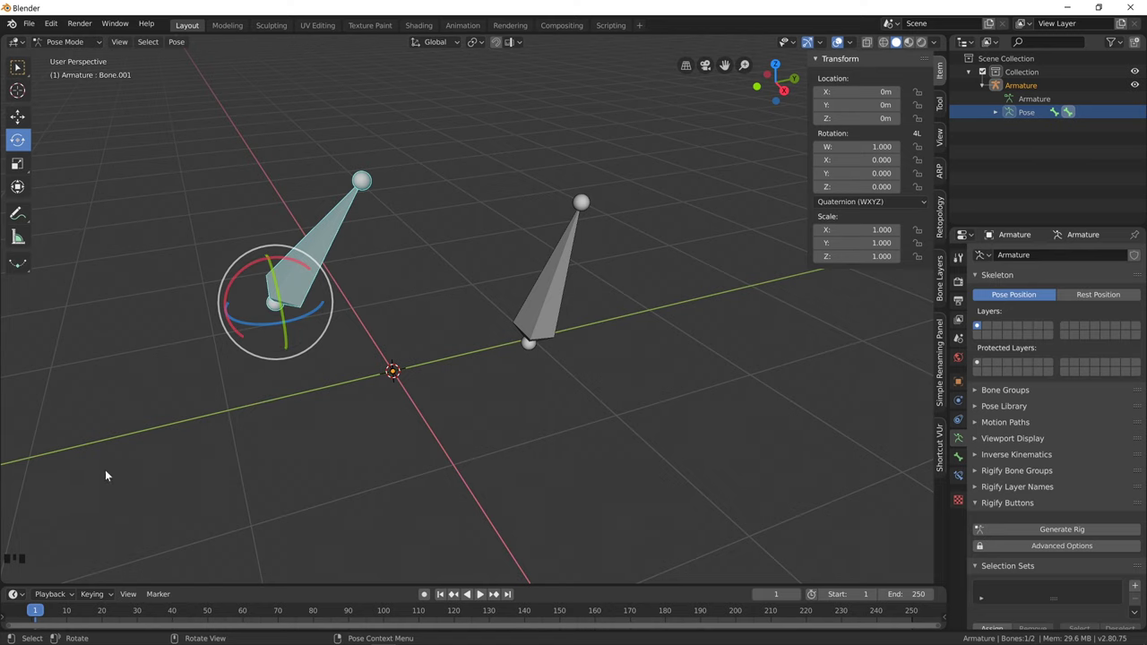
pyautogui.moveTo(605, 232); pyautogui.dragTo(521, 247, button='middle')
pyautogui.click(434, 42)
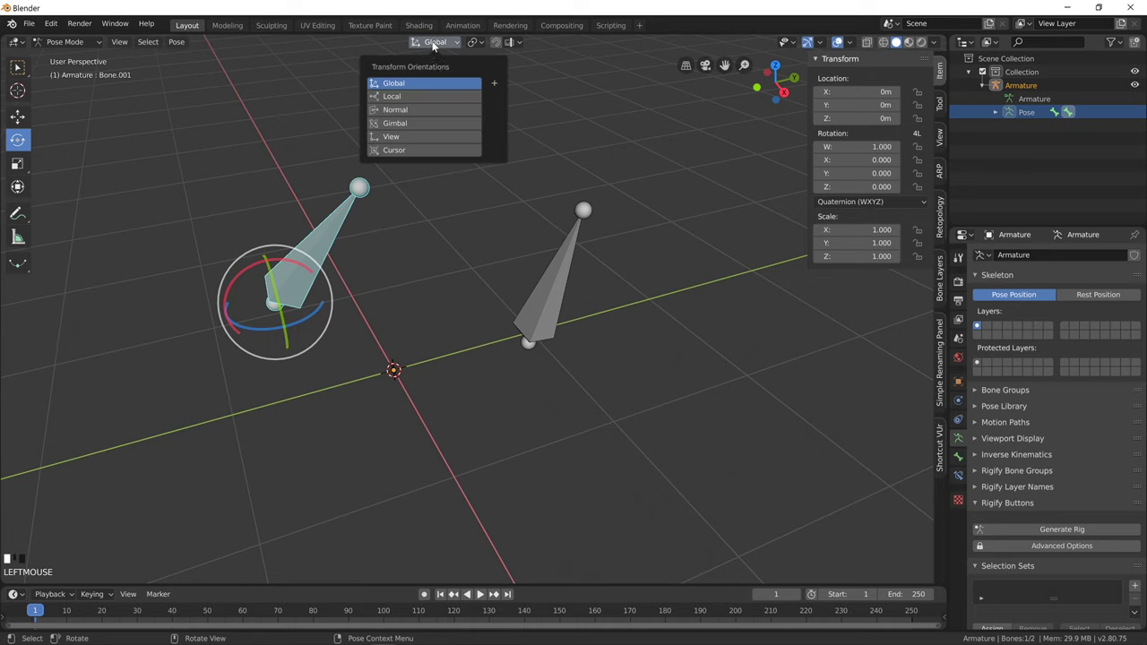
pyautogui.click(415, 96)
pyautogui.moveTo(295, 287); pyautogui.dragTo(274, 299, button='middle')
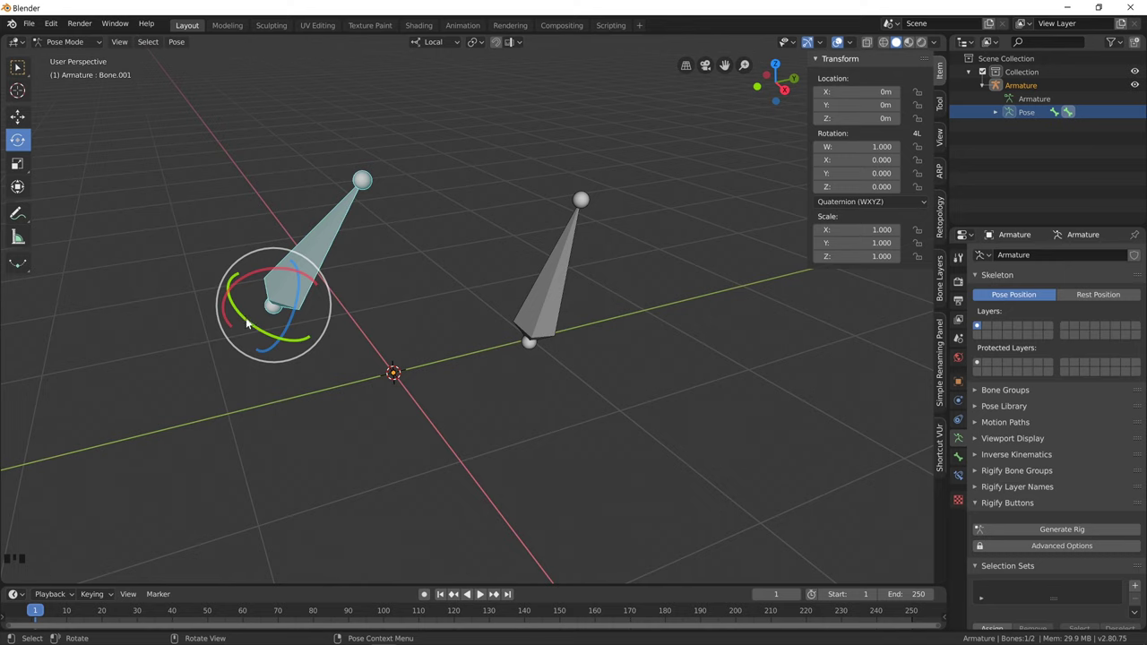
# Test-rotate the left bone with the gizmo, undo it, and reselect the left bone.
pyautogui.moveTo(246, 325); pyautogui.dragTo(302, 345)
pyautogui.hotkey('ctrl', 'z')
pyautogui.hotkey('ctrl', 'z')
pyautogui.click(542, 324)
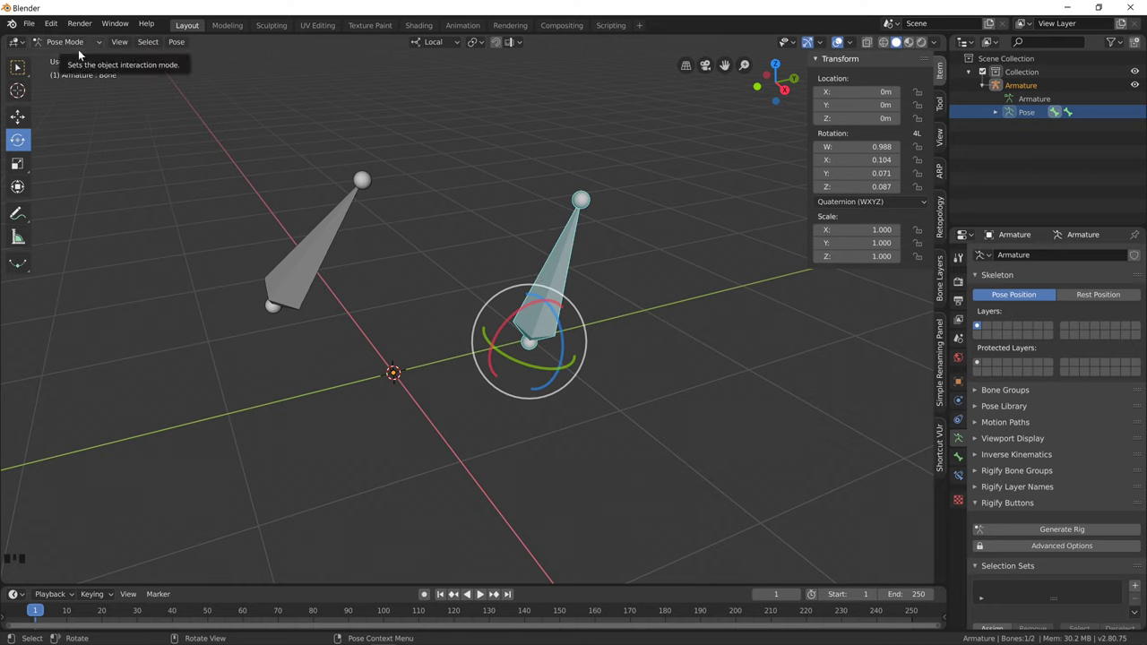
pyautogui.click(309, 239)
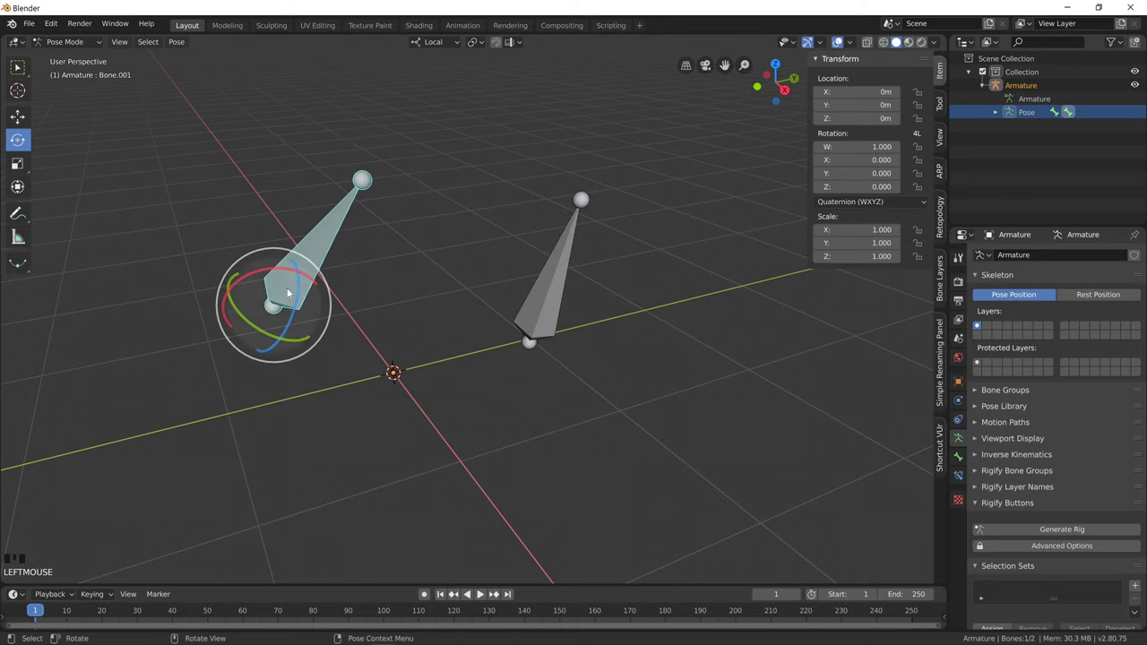
# Add a new bone, Bone.002, at the origin in Edit Mode, then return to Object Mode.
pyautogui.press('Tab')
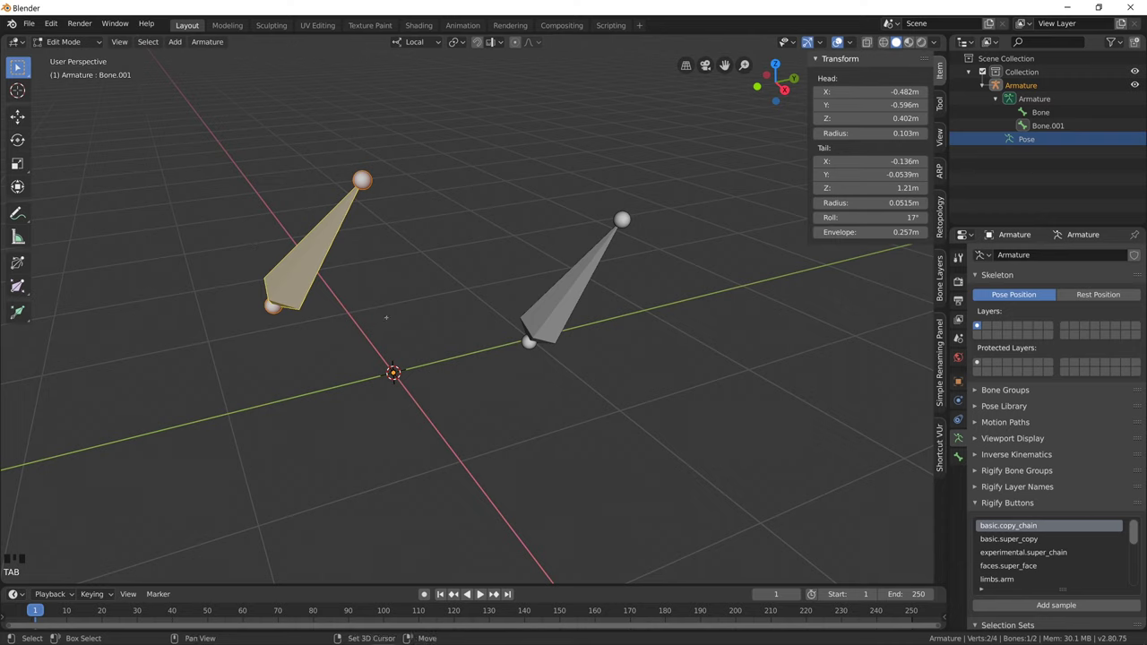
pyautogui.hotkey('shift', 'a')
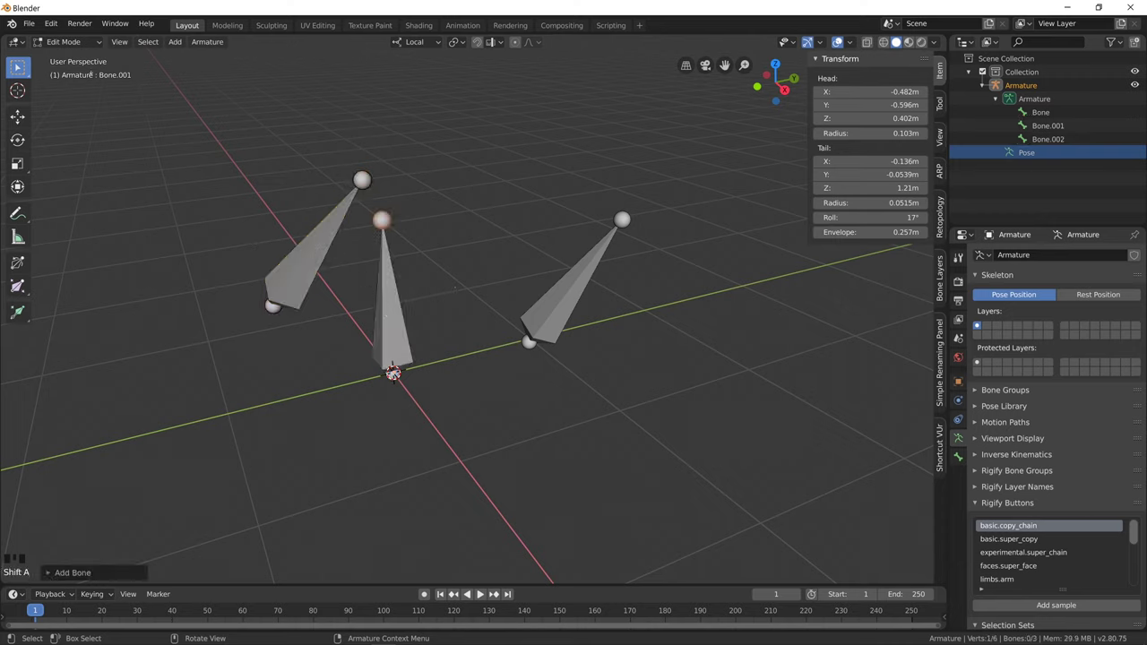
pyautogui.click(67, 41)
pyautogui.click(70, 52)
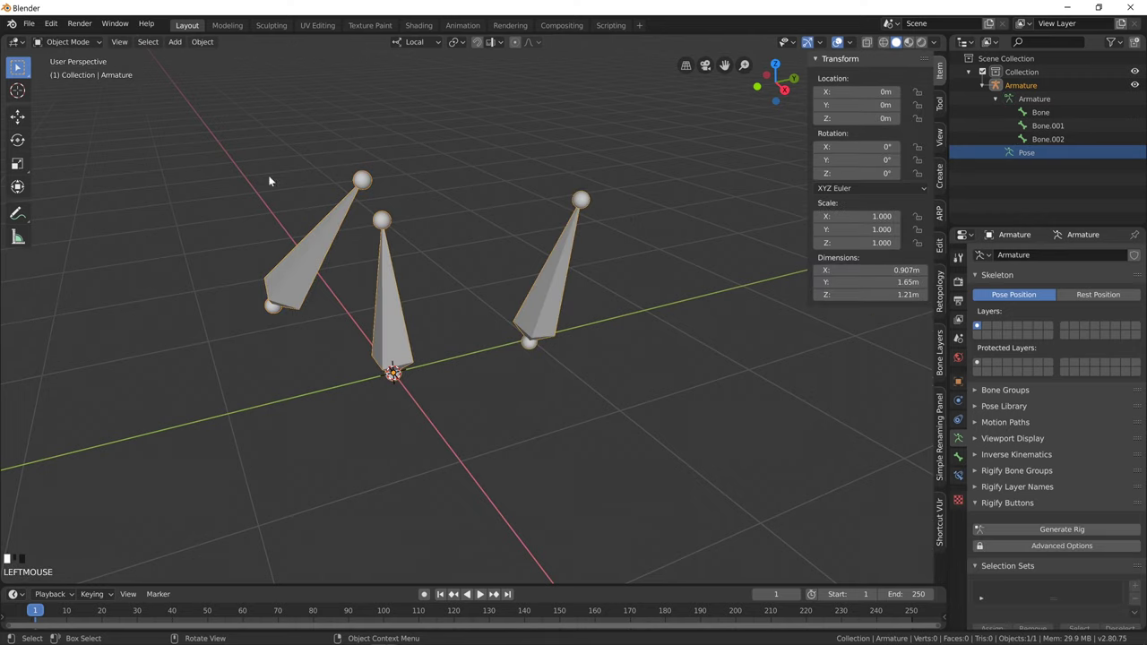
# Enable Axes in the armature's Viewport Display to show each bone's local axes.
pyautogui.click(977, 438)
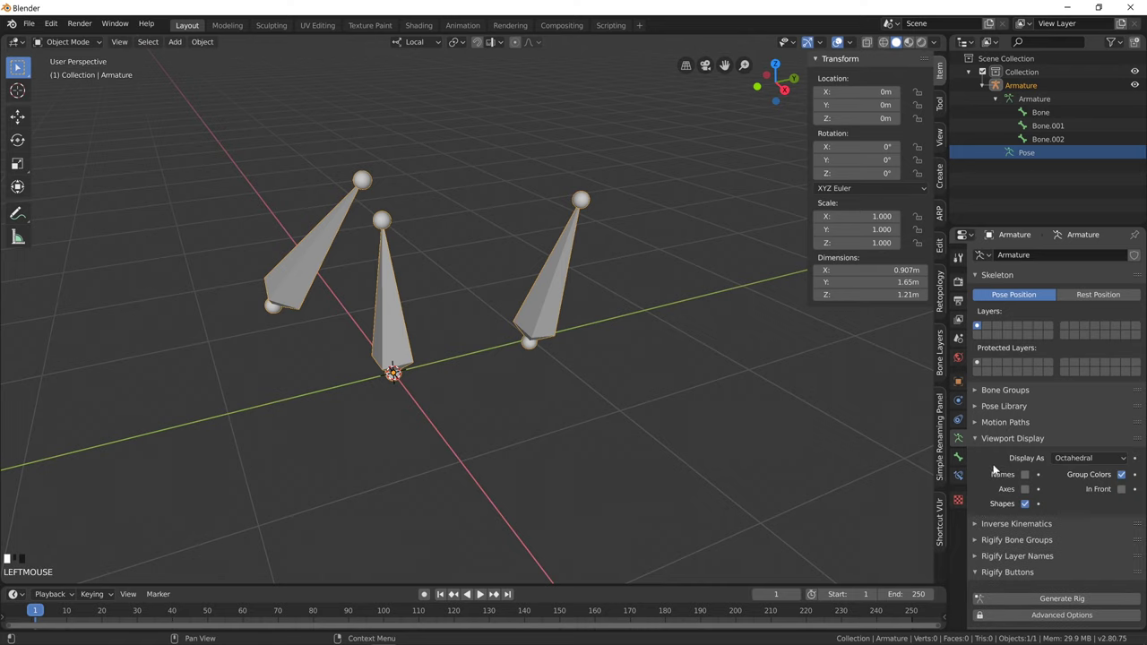
pyautogui.click(1026, 490)
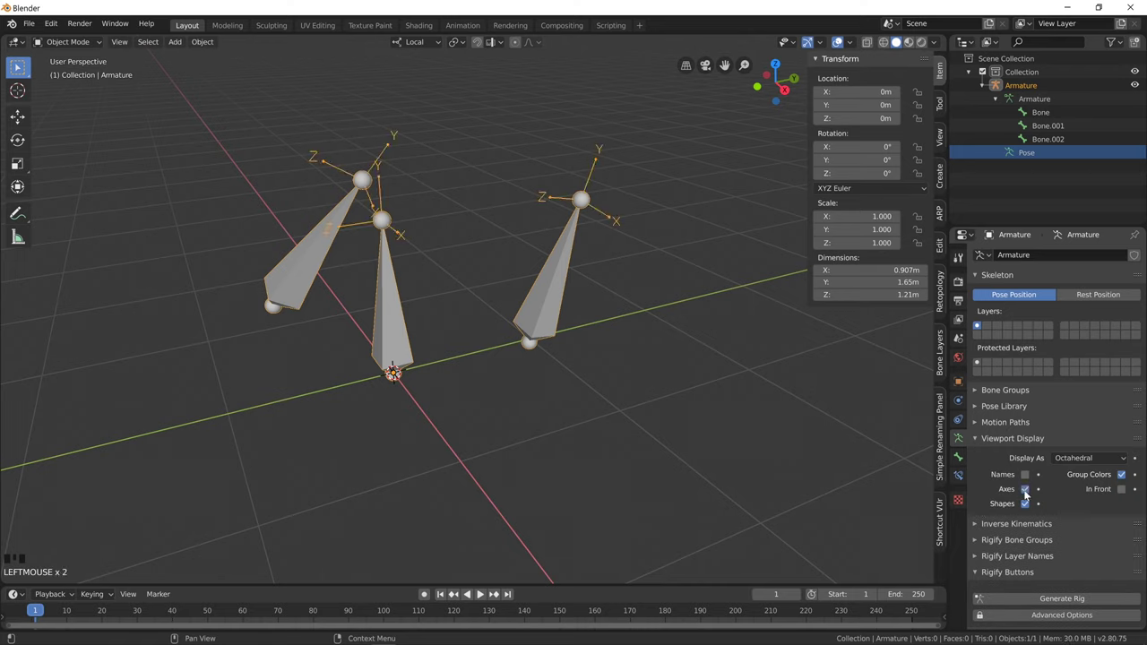
pyautogui.moveTo(385, 271); pyautogui.dragTo(406, 263, button='middle')
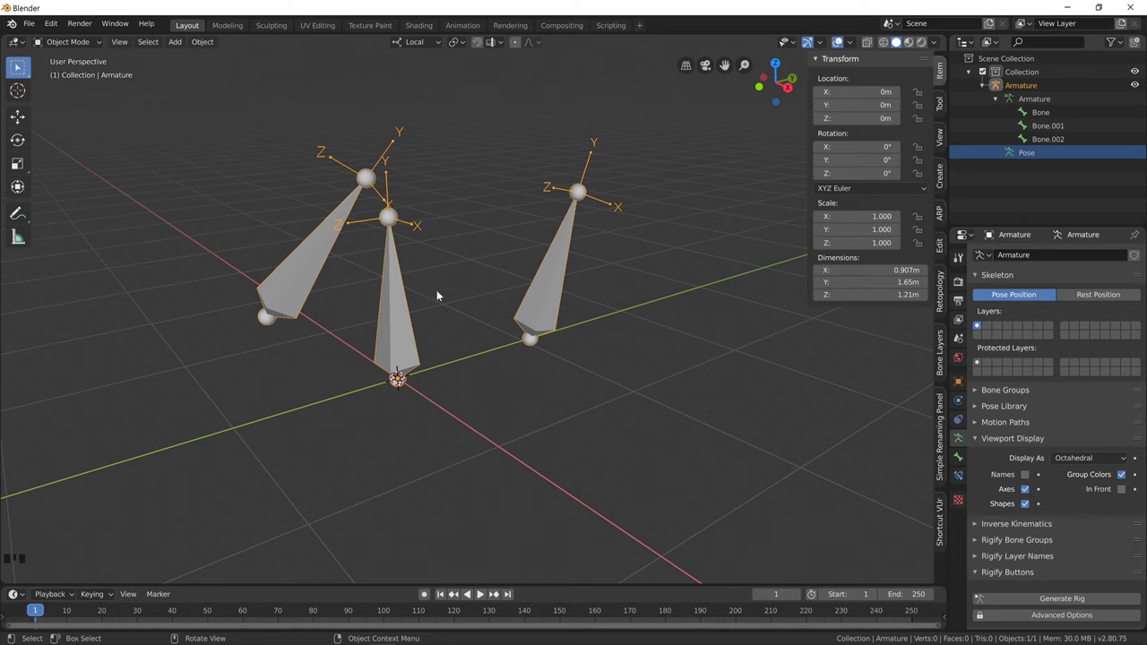
pyautogui.moveTo(407, 269)
pyautogui.mouseDown(button='middle')
pyautogui.moveTo(418, 281)
pyautogui.moveTo(426, 269)
pyautogui.mouseUp(button='middle')
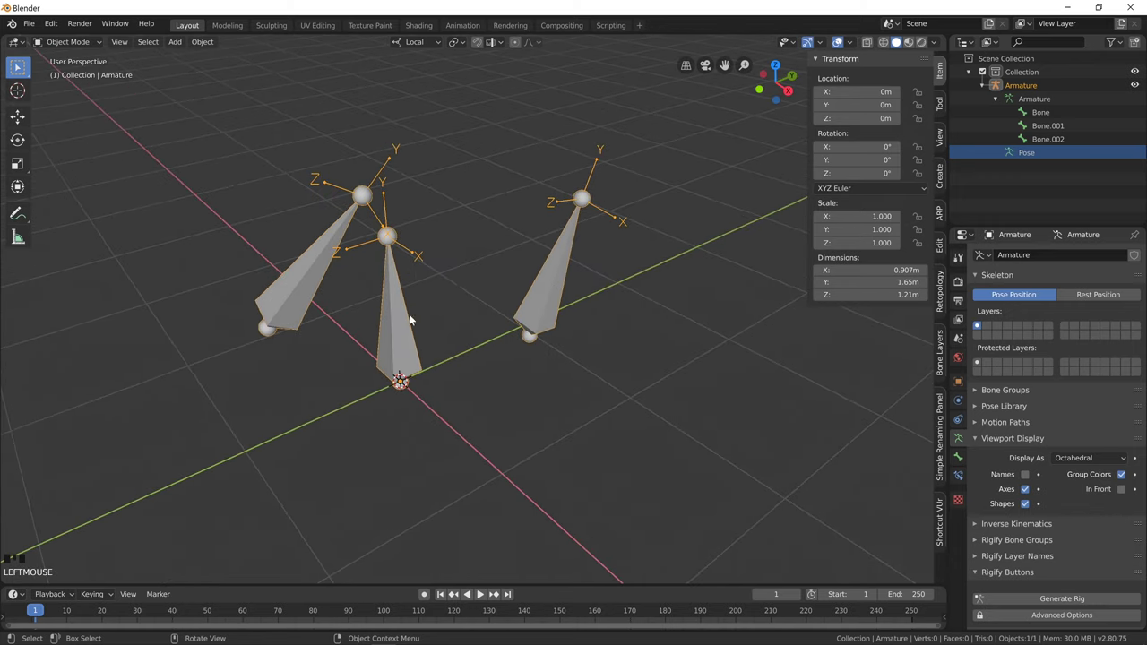
pyautogui.press('Tab')
pyautogui.press('Tab')
# In Pose Mode, select all bones and clear their rotations, then return to Object Mode.
pyautogui.click(70, 42)
pyautogui.click(67, 86)
pyautogui.press('a')
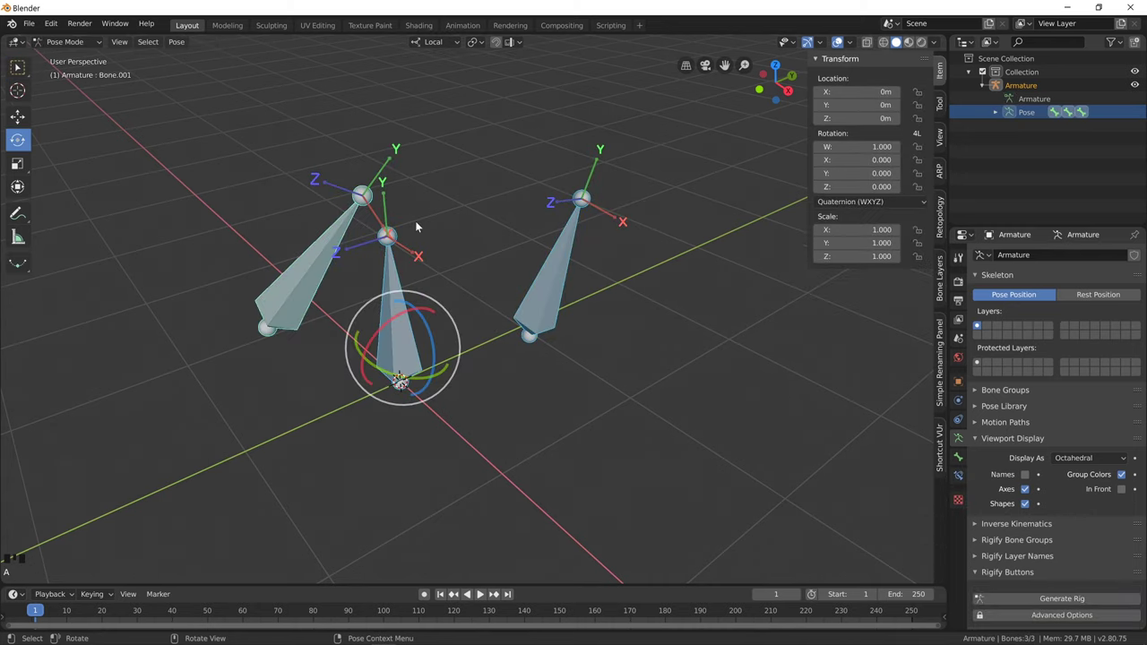
pyautogui.hotkey('alt', 'r')
pyautogui.click(67, 42)
pyautogui.click(63, 57)
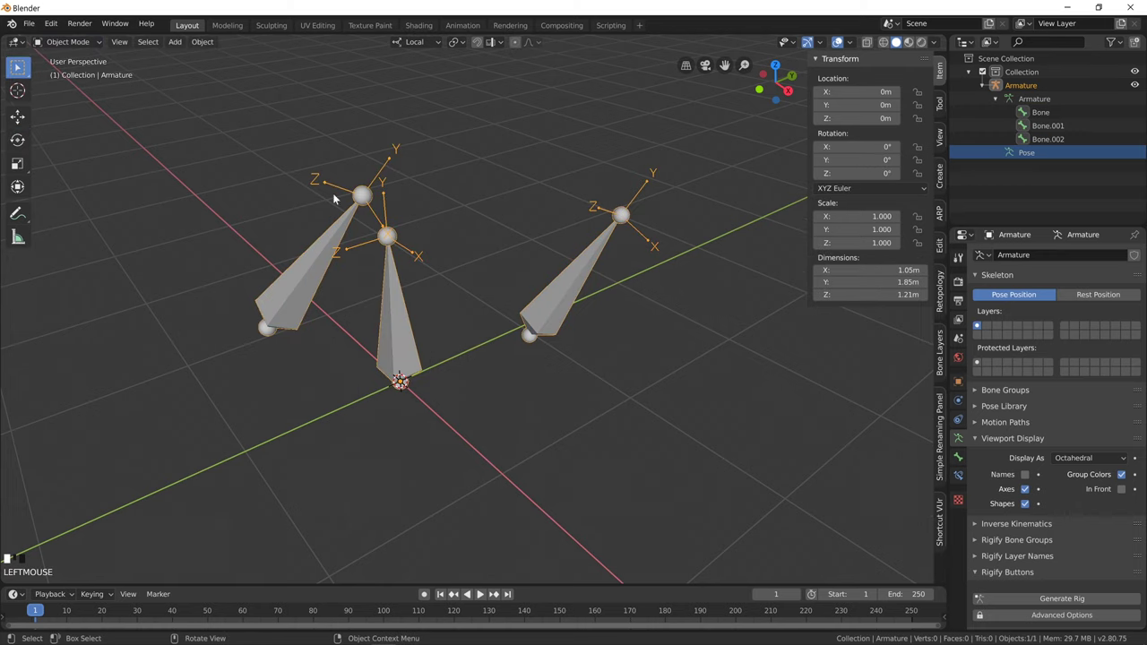
pyautogui.moveTo(345, 280); pyautogui.dragTo(385, 251, button='middle')
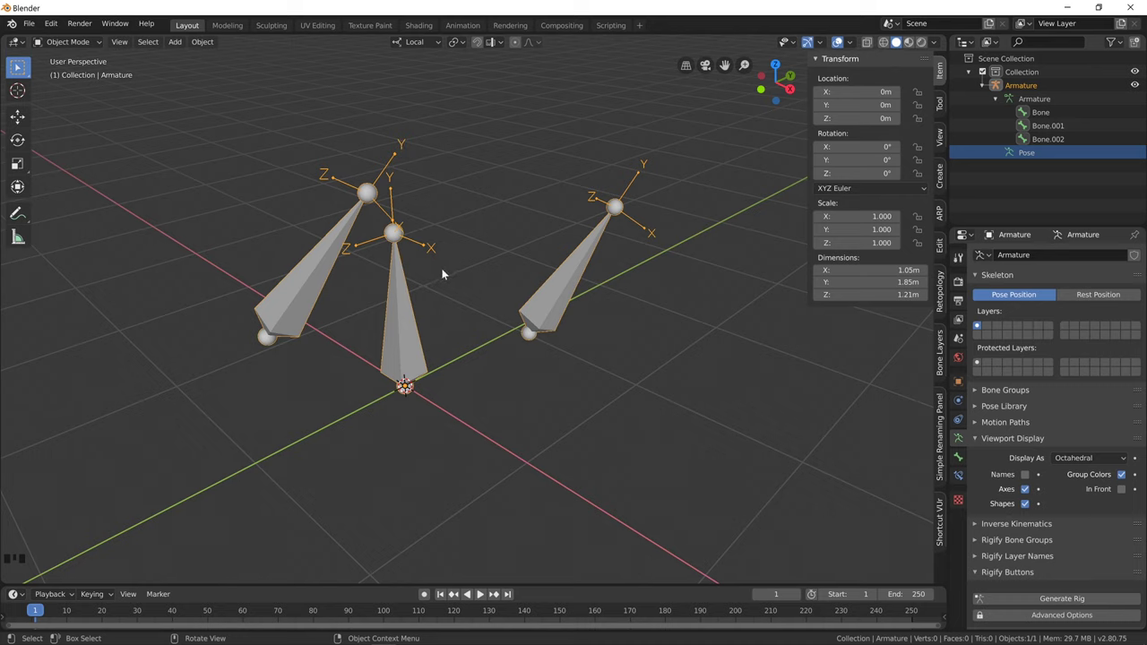
pyautogui.click(312, 292)
# Back in Pose Mode, compare the left, middle and right bones, then enter Edit Mode.
pyautogui.click(72, 43)
pyautogui.click(71, 89)
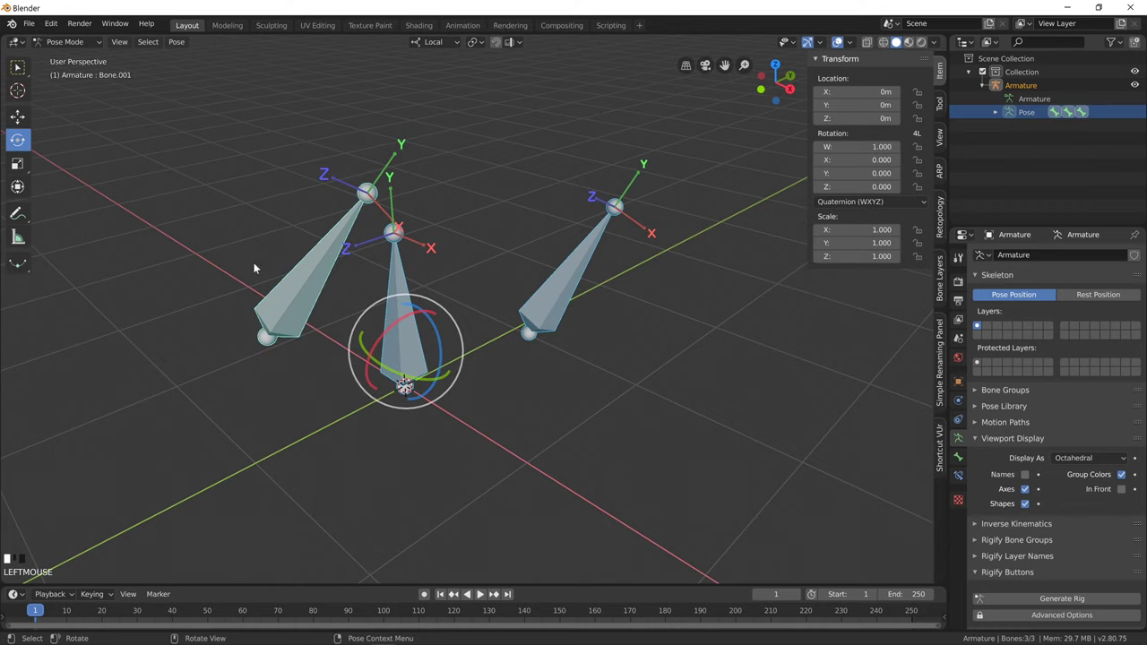
pyautogui.click(549, 269)
pyautogui.click(563, 269)
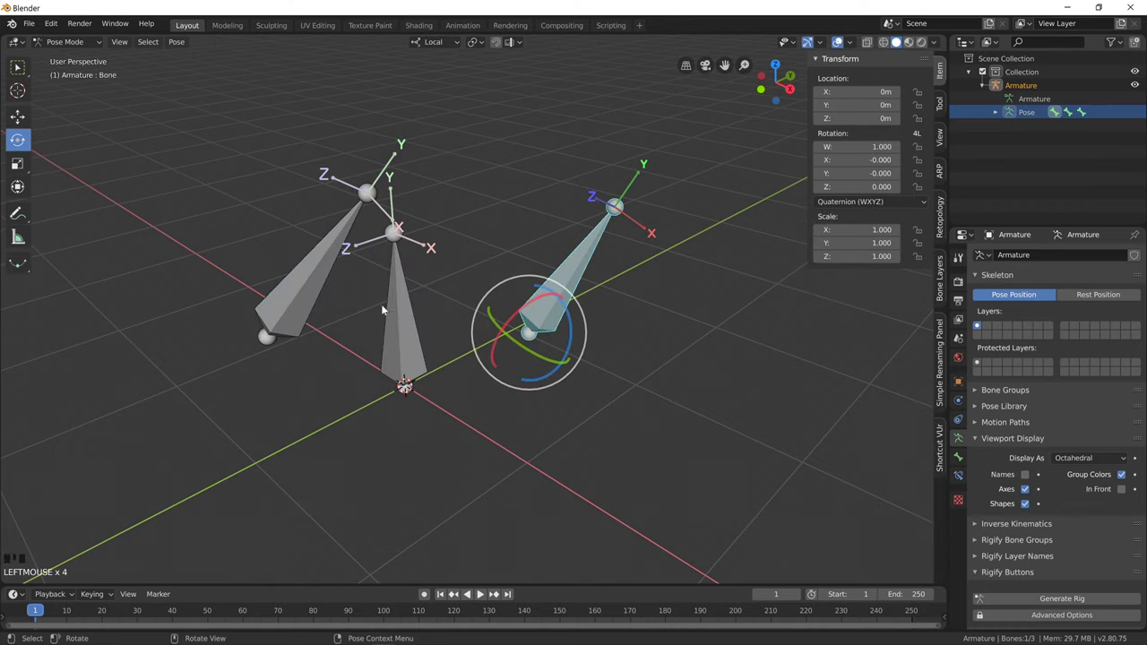
pyautogui.click(298, 281)
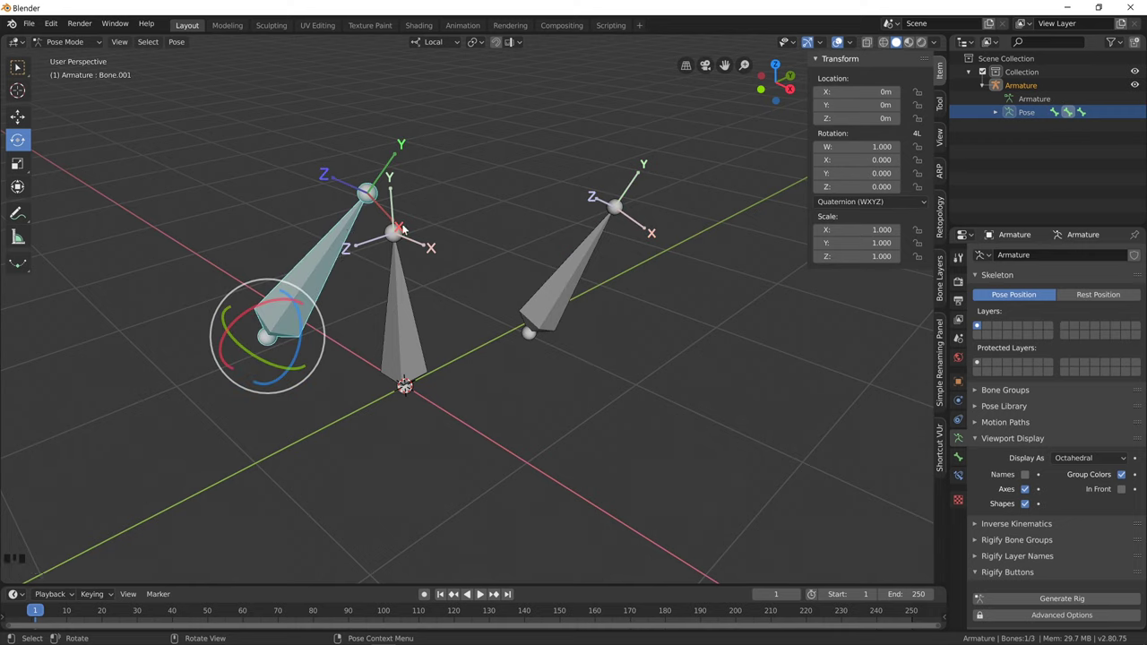
pyautogui.click(395, 334)
pyautogui.click(551, 283)
pyautogui.click(305, 295)
pyautogui.click(62, 43)
pyautogui.click(63, 42)
pyautogui.click(61, 73)
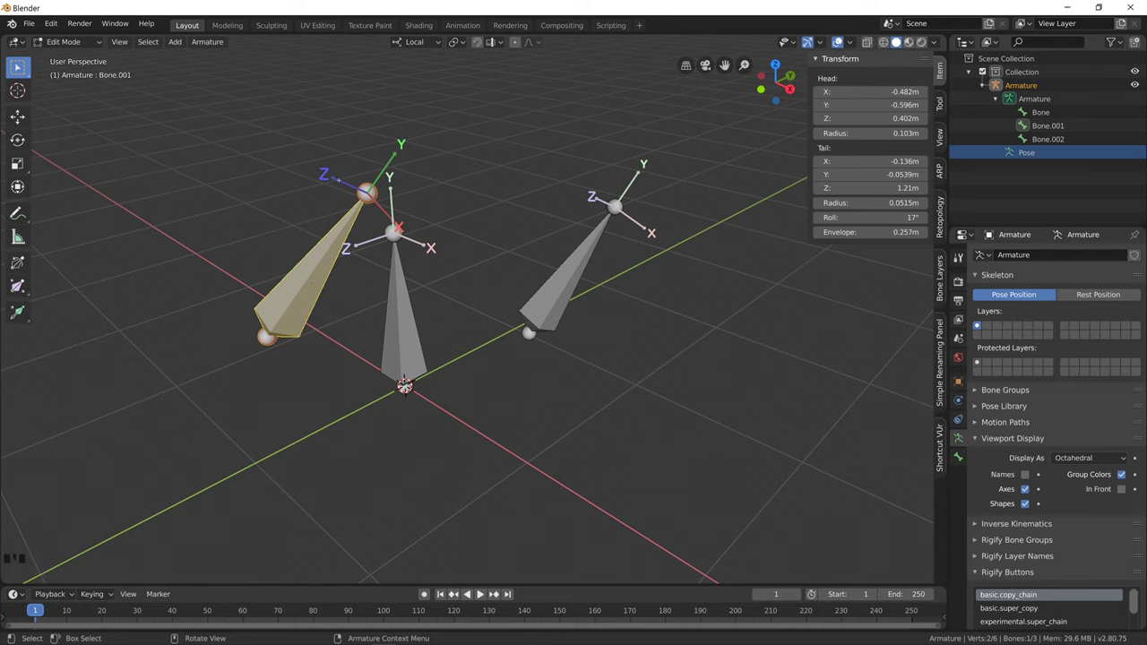
# Set the left bone's roll to -62° and switch the armature into Pose Mode via Object Mode.
pyautogui.click(298, 276)
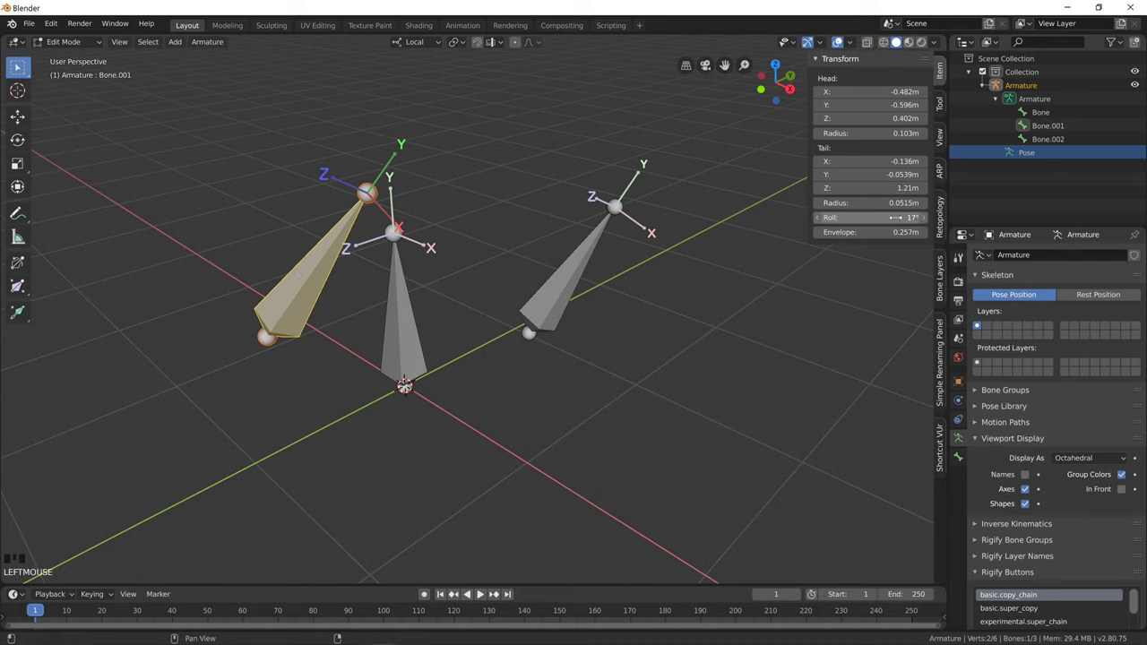
pyautogui.moveTo(876, 217); pyautogui.dragTo(798, 216)
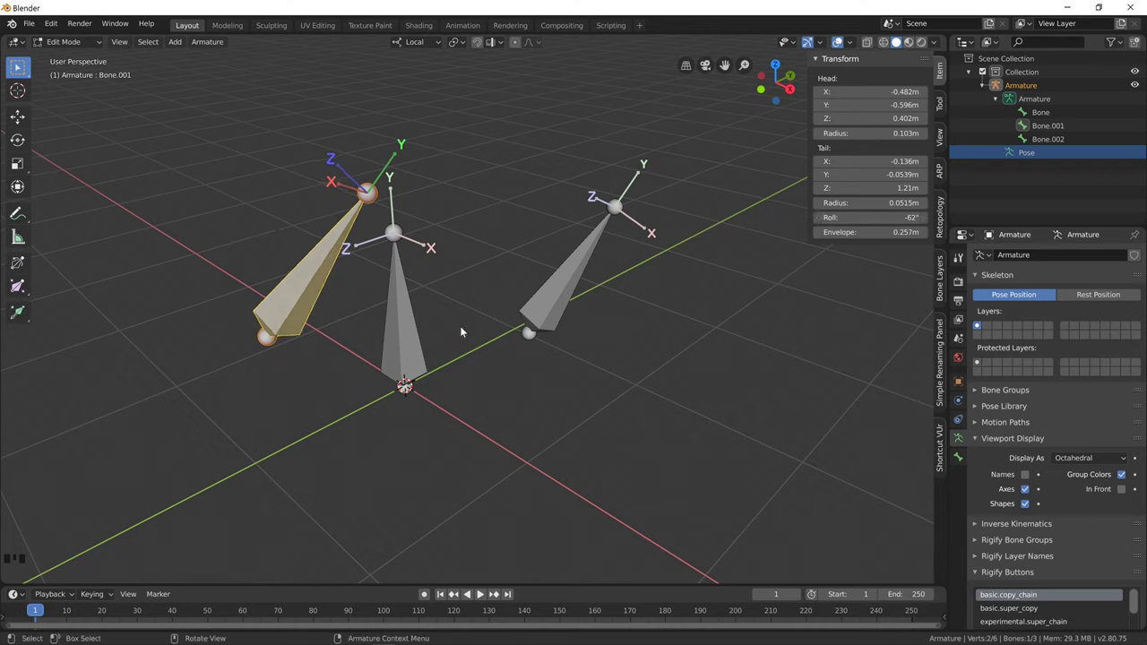
pyautogui.click(315, 292)
pyautogui.press('Tab')
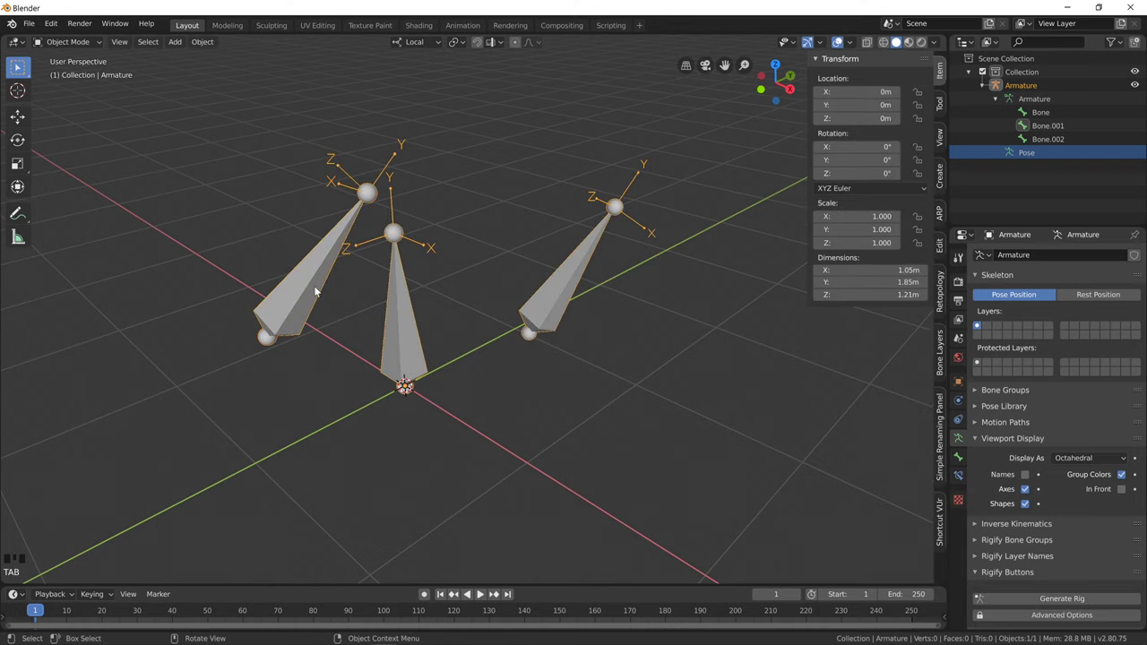
pyautogui.click(67, 86)
pyautogui.click(263, 316)
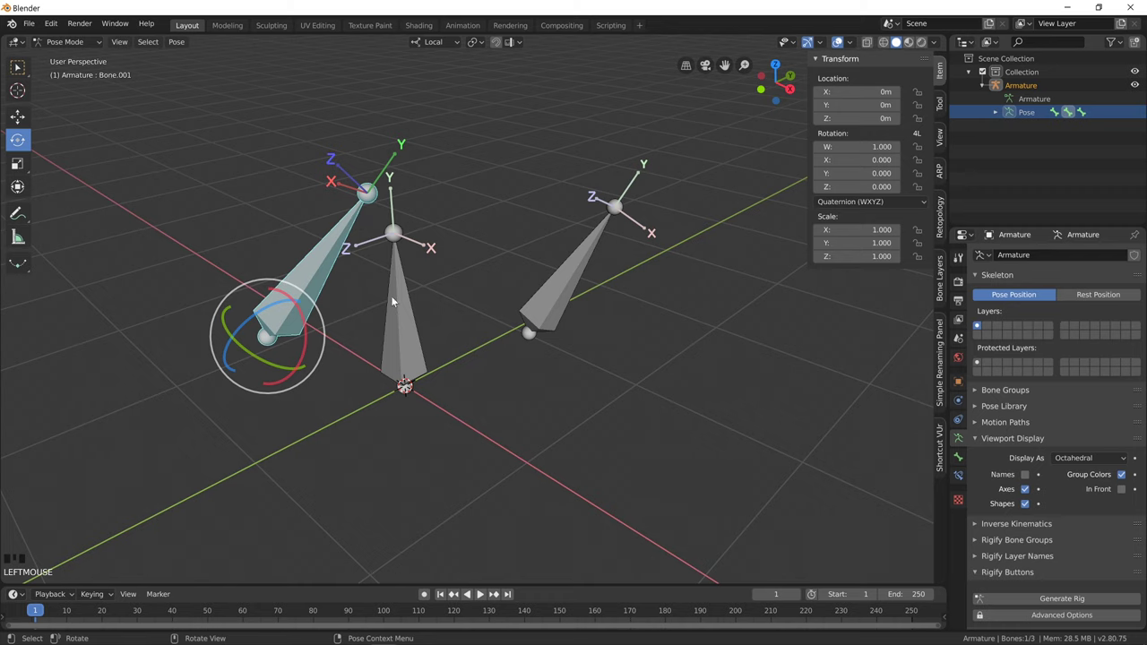
# In Edit Mode, select all three bones and delete them.
pyautogui.press('Tab')
pyautogui.keyDown('shift'); pyautogui.click(440, 289); pyautogui.keyUp('shift')
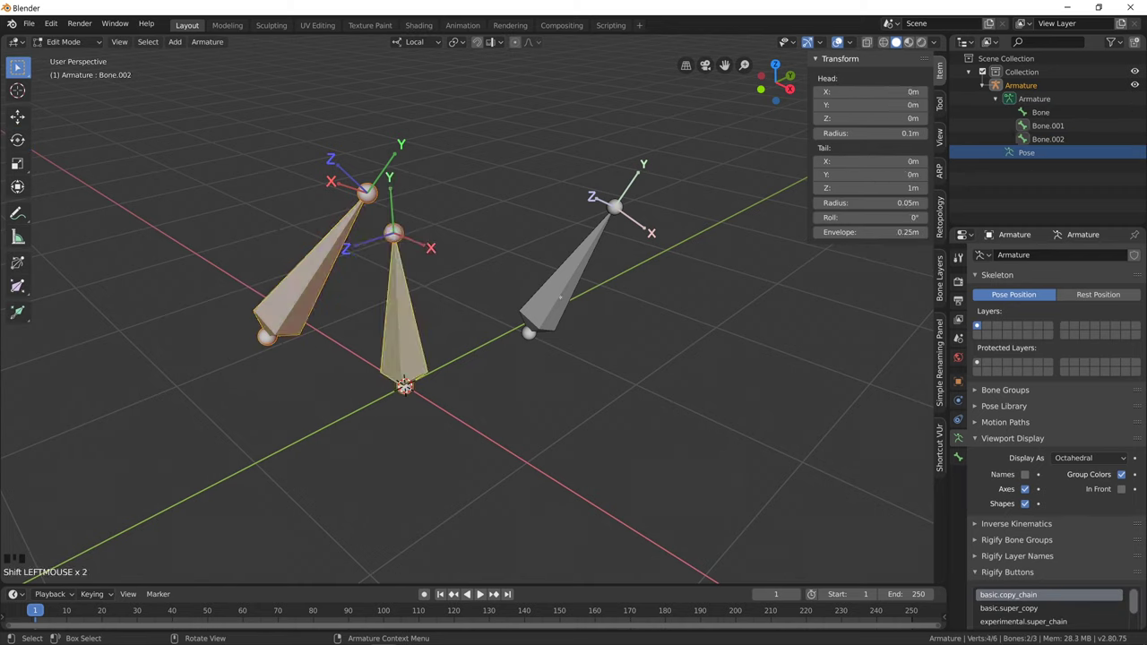
pyautogui.keyDown('shift'); pyautogui.click(567, 264); pyautogui.keyUp('shift')
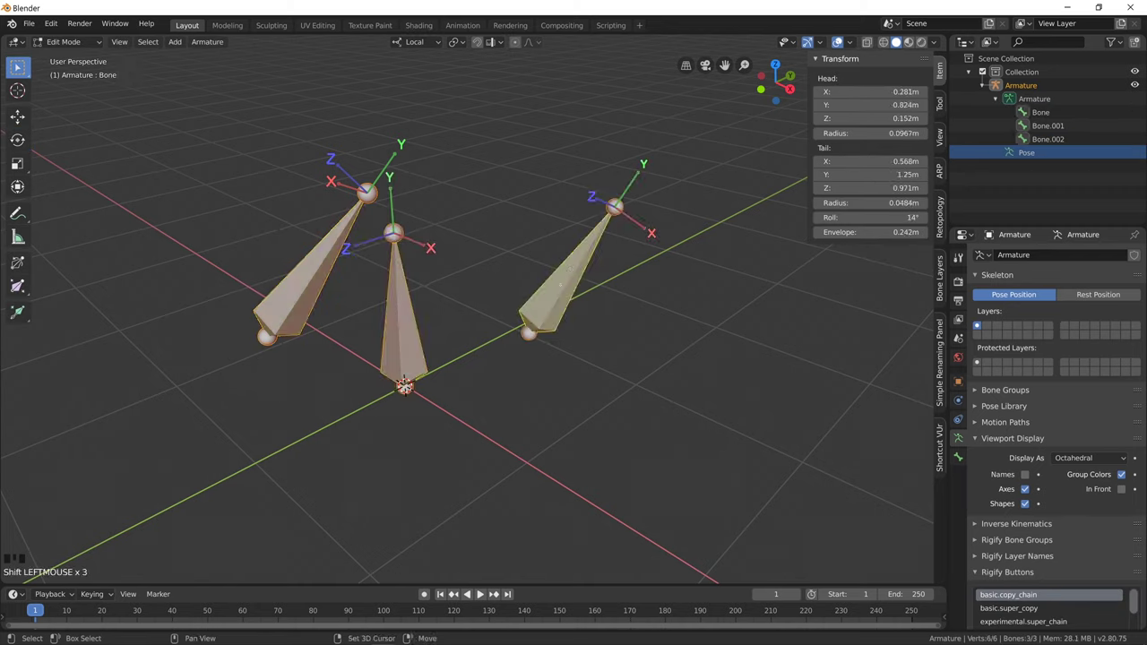
pyautogui.press('x')
pyautogui.click(538, 292)
# Add upright bones at X -0.8 m and the origin, plus a duplicate at X 0.798 m.
pyautogui.hotkey('shift', 'a')
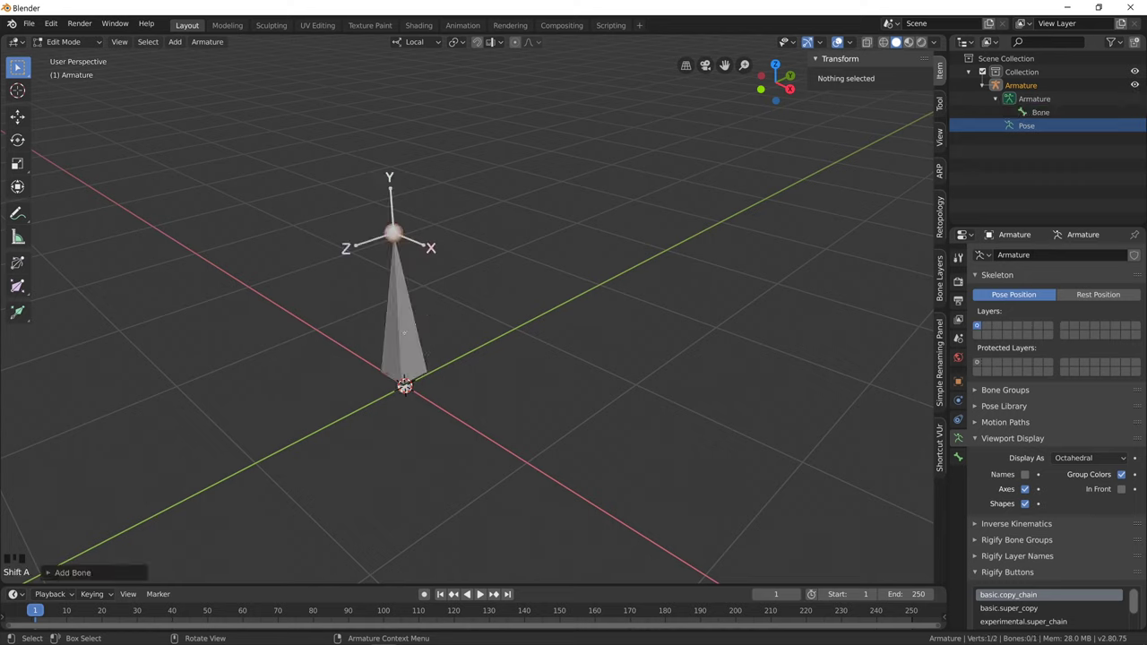
pyautogui.doubleClick(419, 332)
pyautogui.press('g')
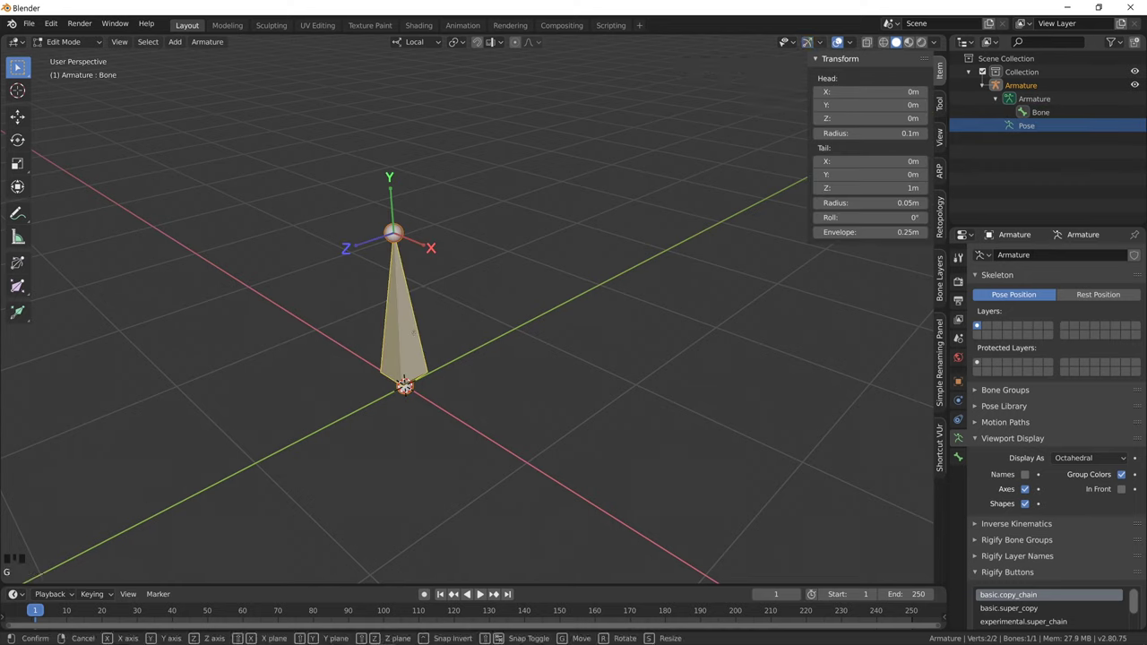
pyautogui.press('x')
pyautogui.click(389, 324)
pyautogui.hotkey('shift', 'a')
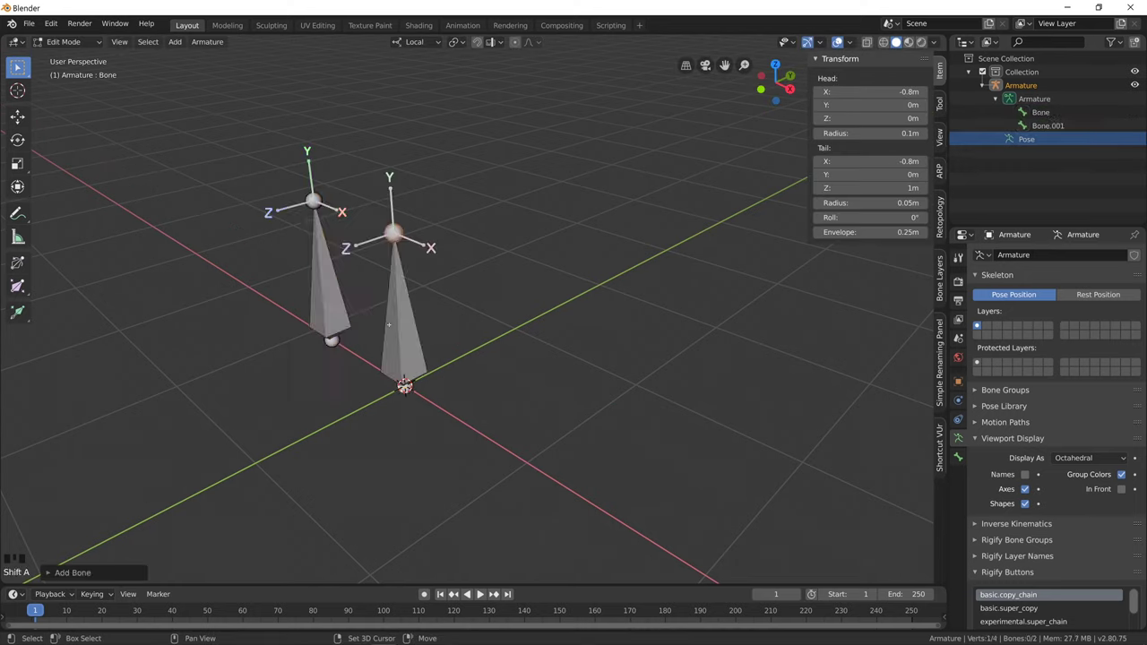
pyautogui.click(412, 332)
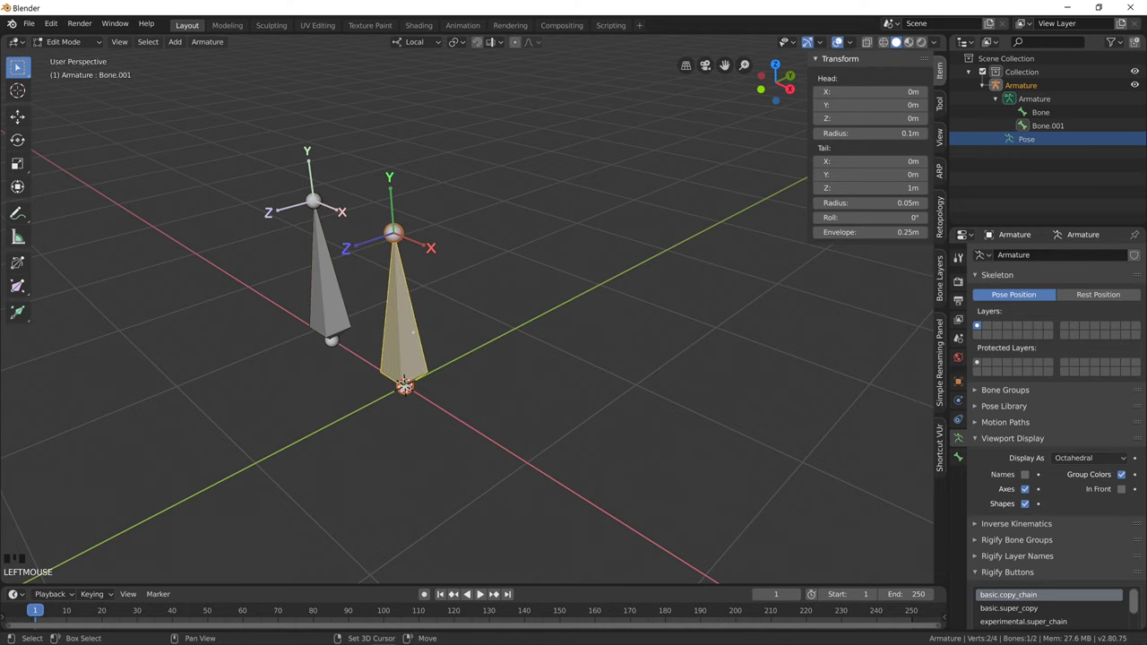
pyautogui.hotkey('shift', 'd')
pyautogui.press('x')
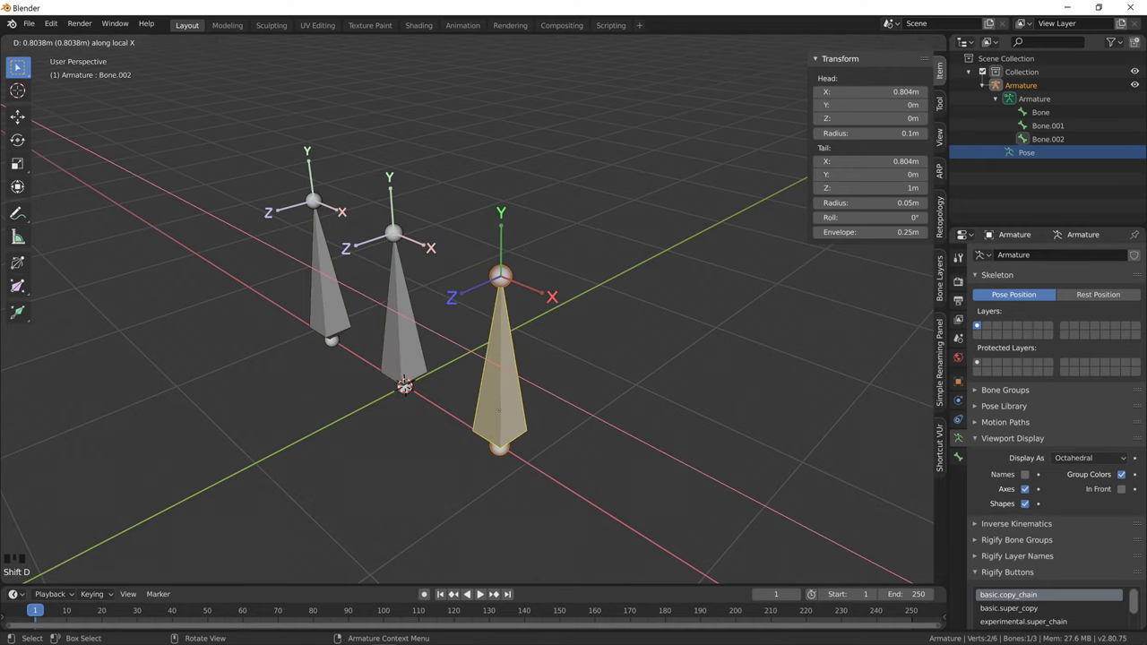
pyautogui.click(457, 370)
pyautogui.moveTo(457, 369); pyautogui.dragTo(618, 309, button='middle')
# Set the left bone's roll to 90° and the right bone's roll to -90°.
pyautogui.click(318, 295)
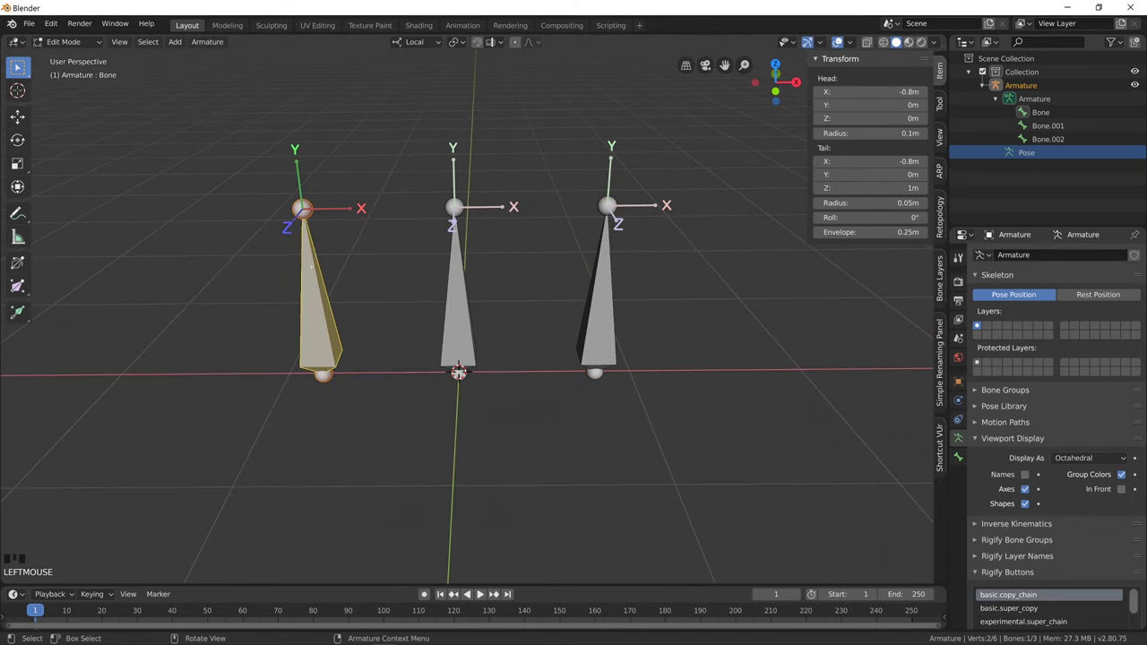
pyautogui.doubleClick(844, 218)
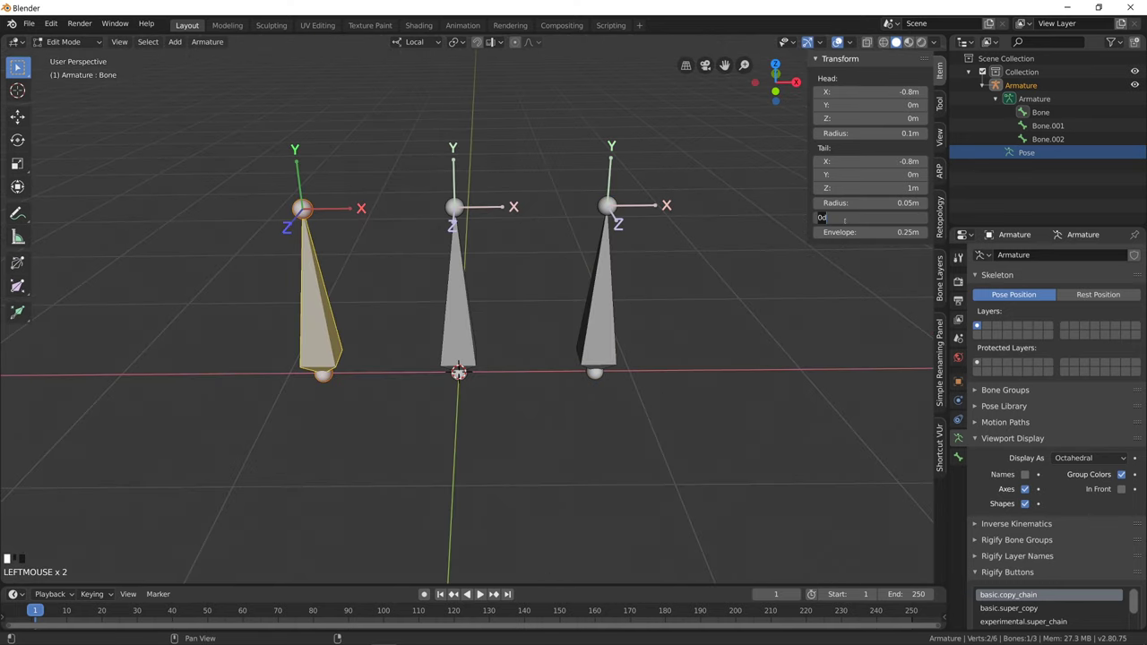
pyautogui.write('90')
pyautogui.press('Return')
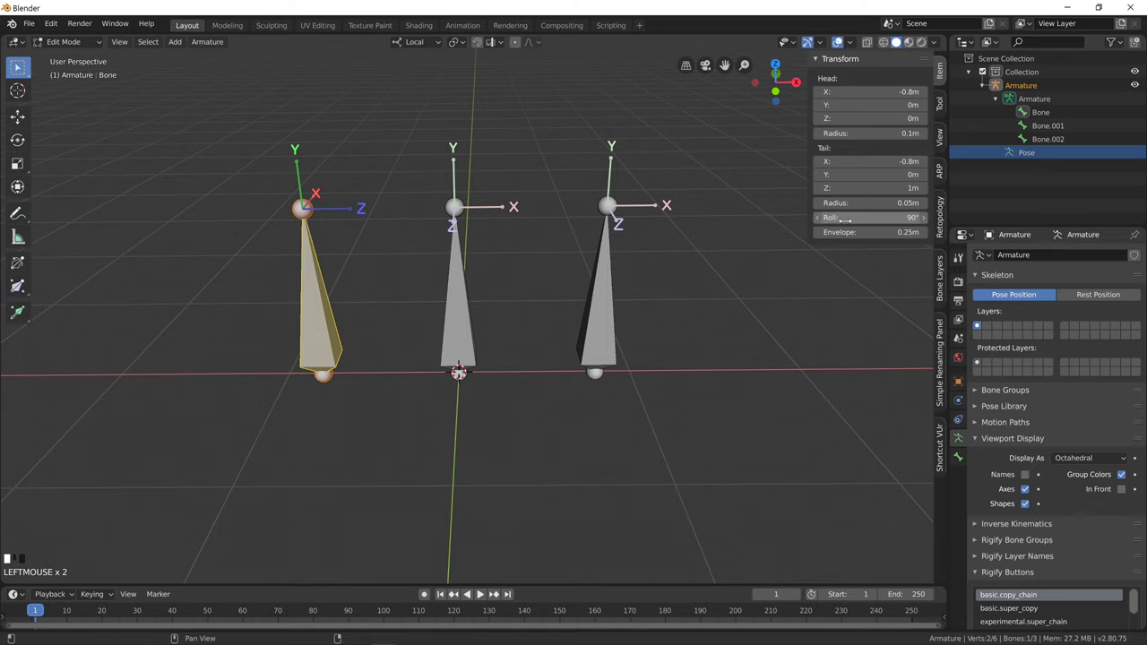
pyautogui.moveTo(582, 285); pyautogui.dragTo(595, 300, button='middle')
pyautogui.click(595, 300)
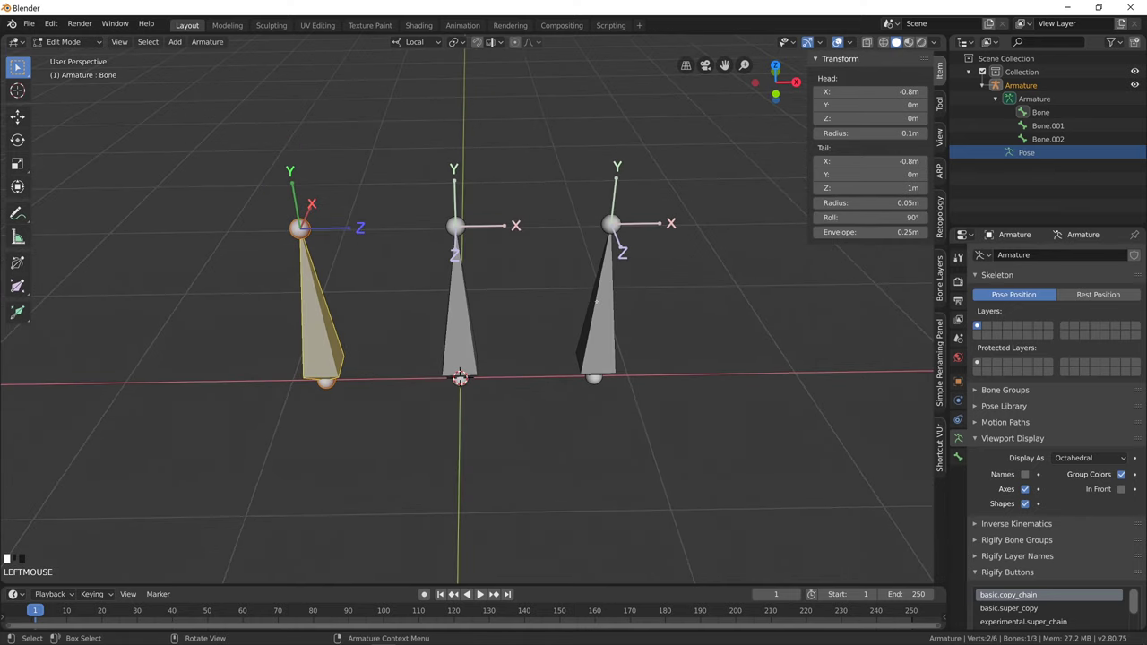
pyautogui.doubleClick(894, 218)
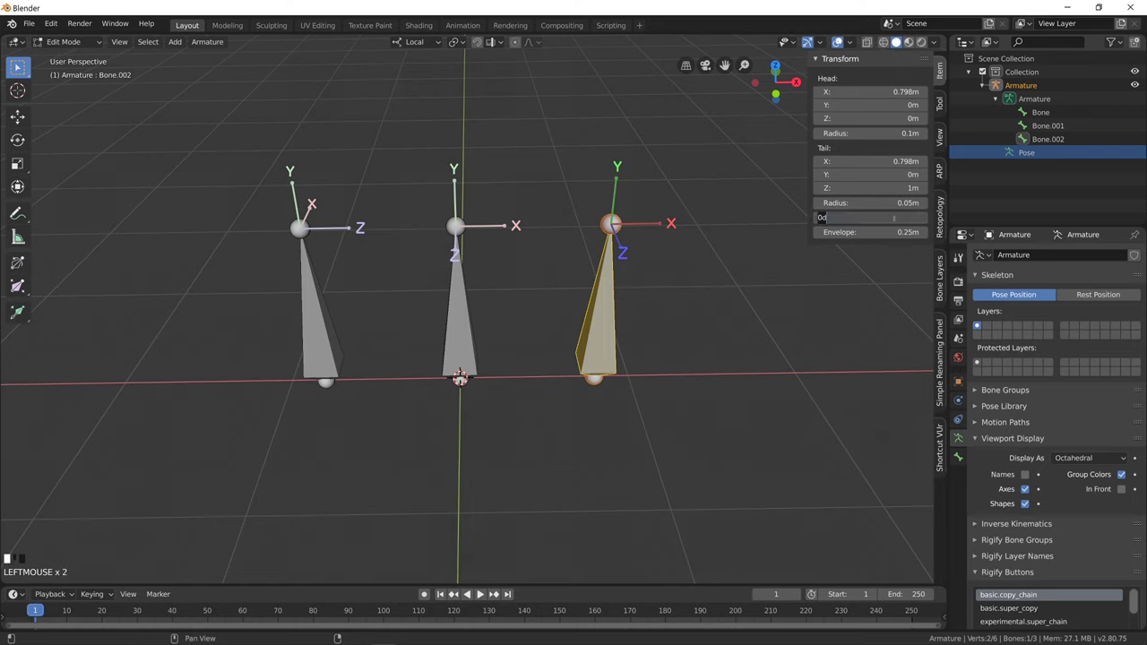
pyautogui.write('-90')
pyautogui.press('Return')
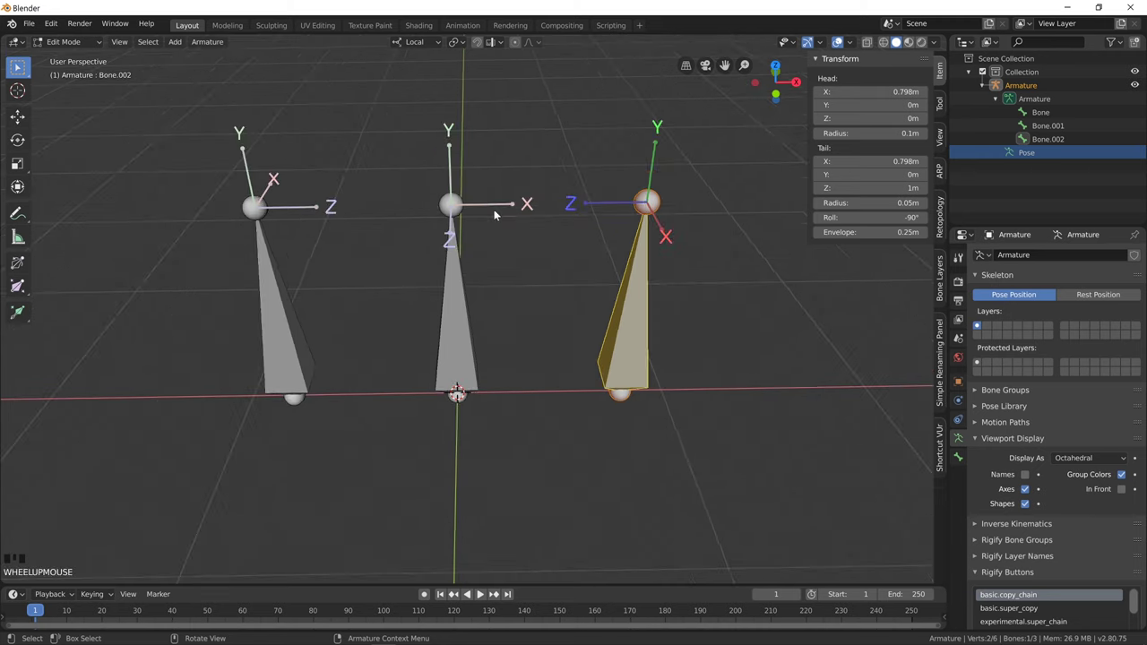
pyautogui.scroll(1, 493, 217)
# Orbit to an angled view of the bones and switch the armature into Pose Mode.
pyautogui.scroll(-2, 497, 346)
pyautogui.moveTo(454, 357); pyautogui.dragTo(428, 357, button='middle')
pyautogui.click(72, 42)
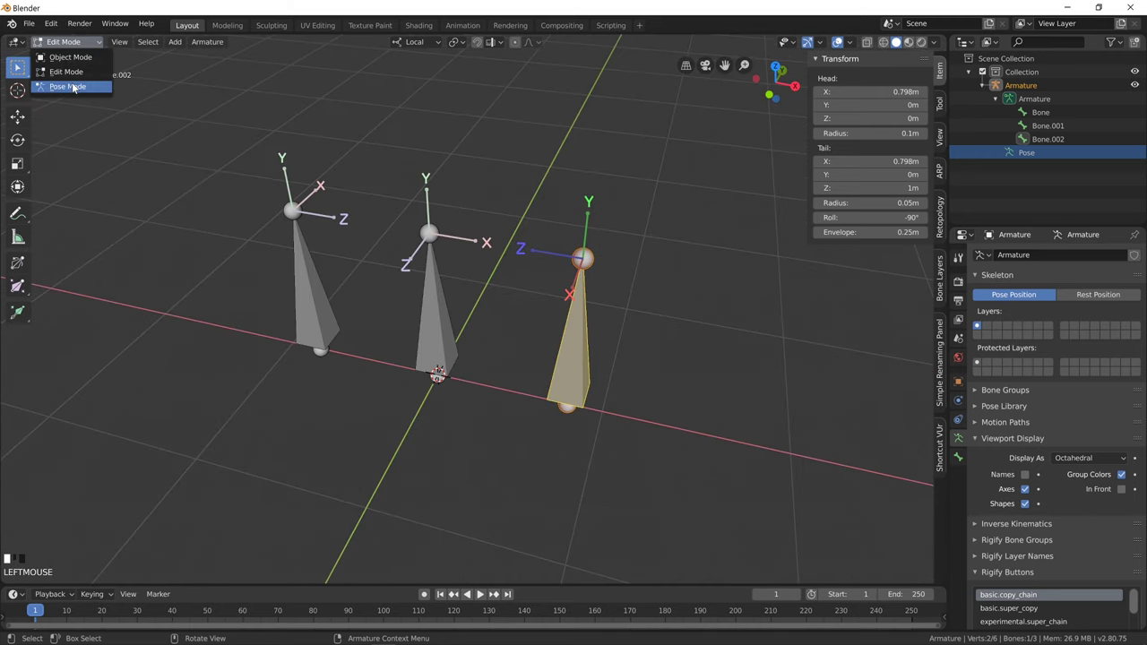
pyautogui.click(72, 86)
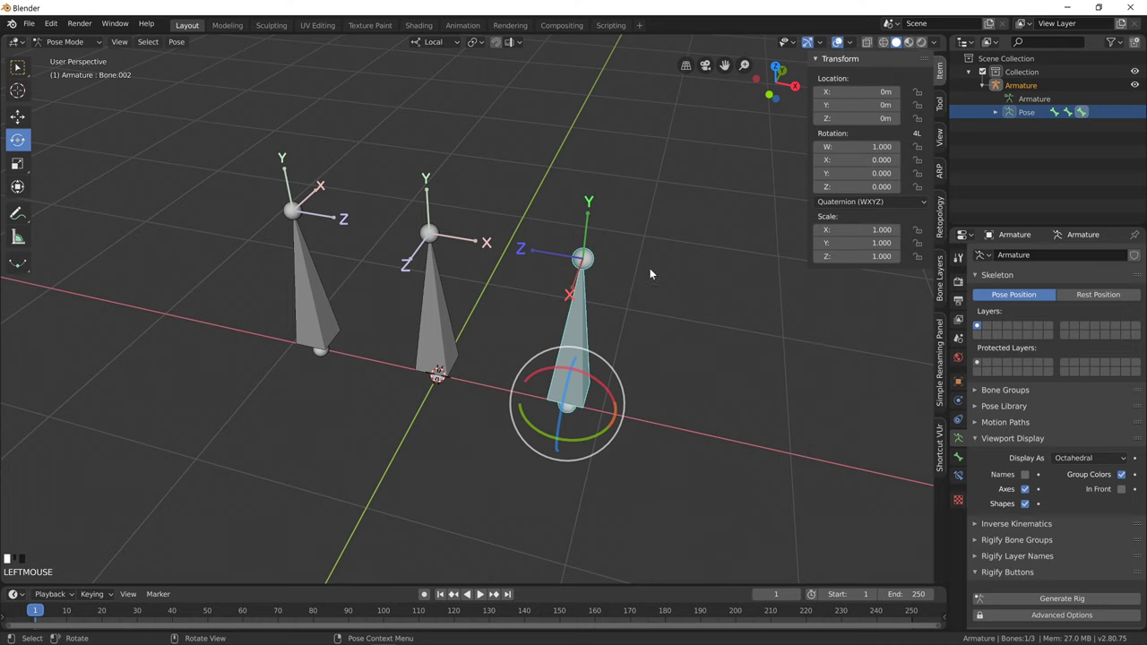
# Select all three bones and set their Rotation Mode to XYZ Euler.
pyautogui.keyDown('shift'); pyautogui.click(359, 310); pyautogui.keyUp('shift')
pyautogui.keyDown('shift'); pyautogui.click(314, 298); pyautogui.keyUp('shift')
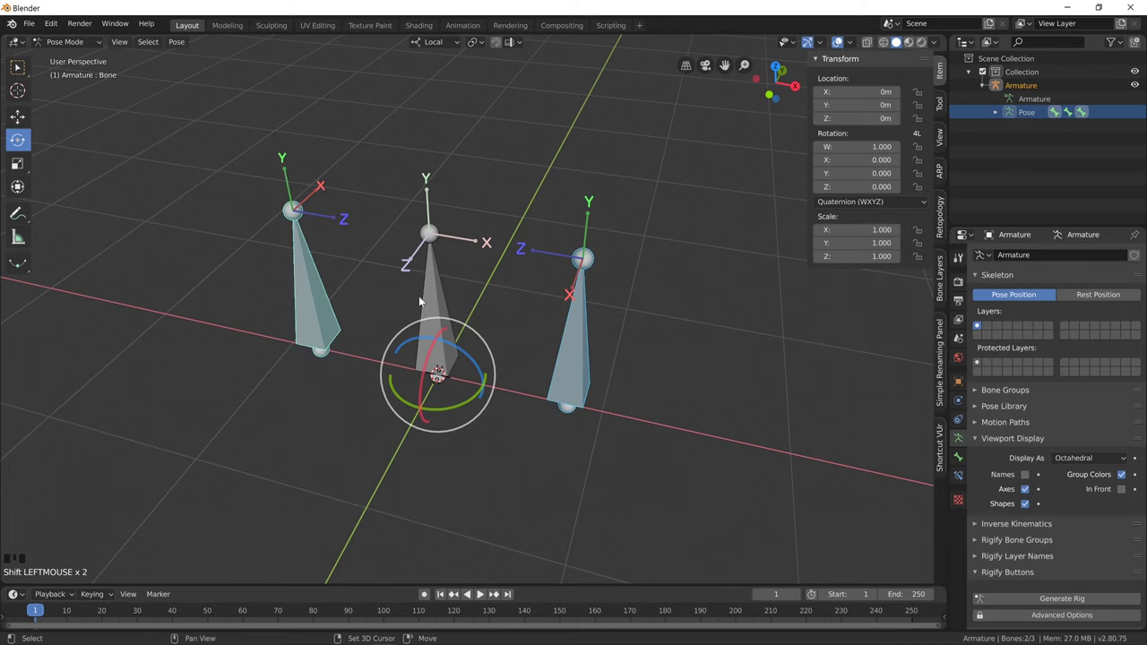
pyautogui.keyDown('shift'); pyautogui.click(442, 277); pyautogui.keyUp('shift')
pyautogui.click(847, 201)
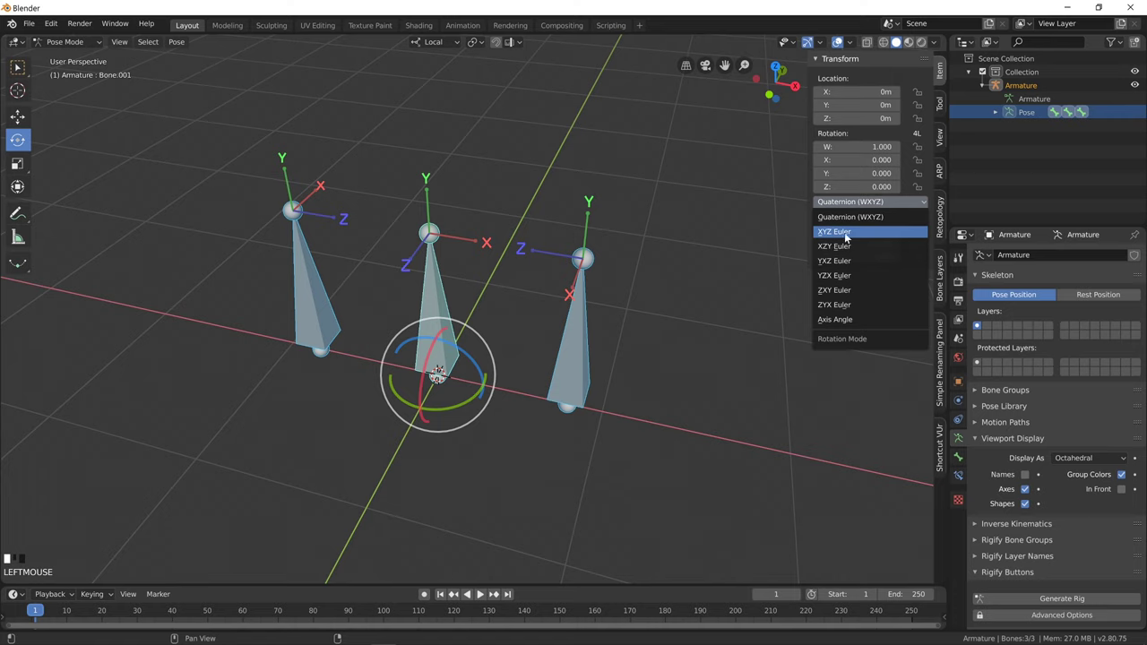
pyautogui.click(845, 235)
# Select each bone in turn to confirm it uses XYZ Euler, ending on the left bone.
pyautogui.click(445, 270)
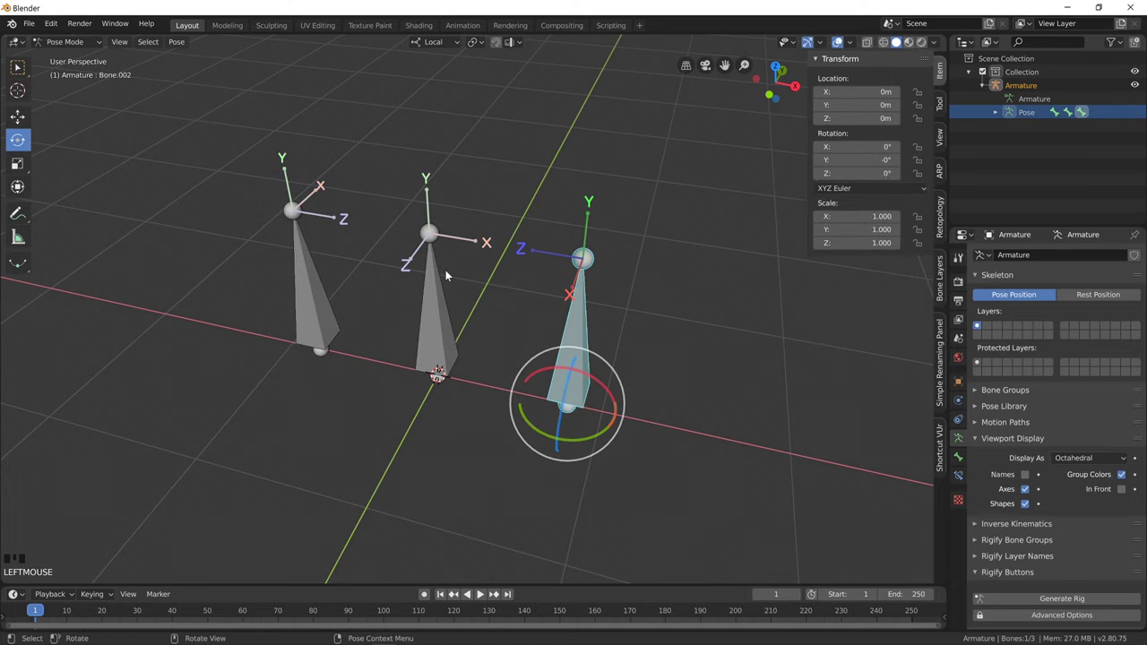
pyautogui.click(307, 300)
pyautogui.click(314, 301)
pyautogui.click(421, 314)
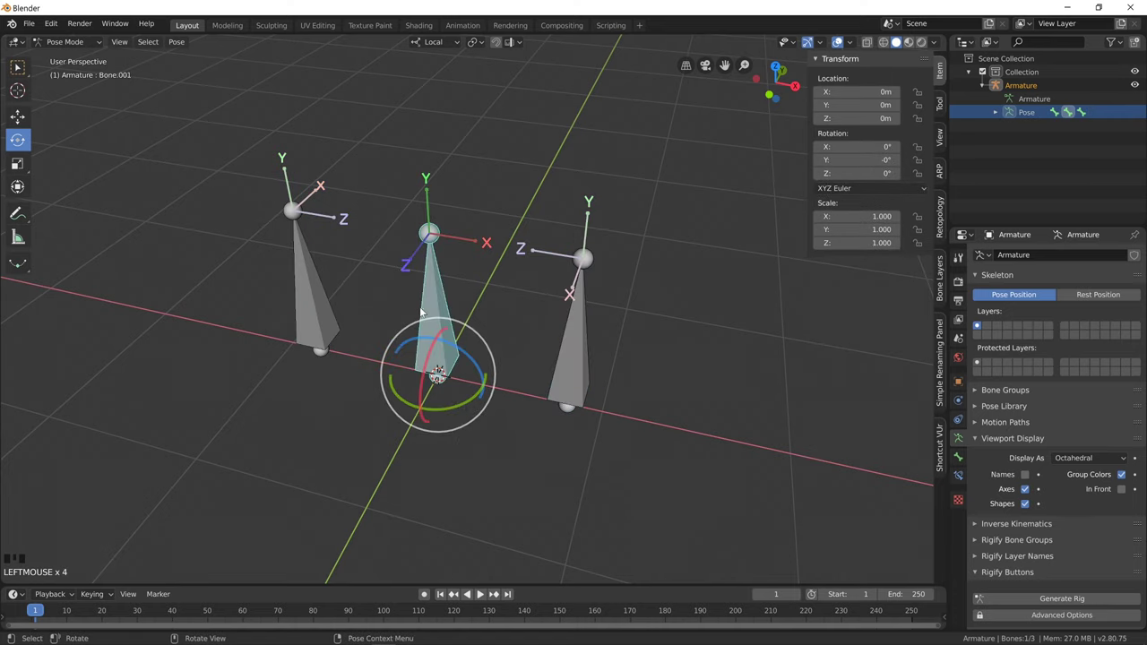
pyautogui.click(338, 305)
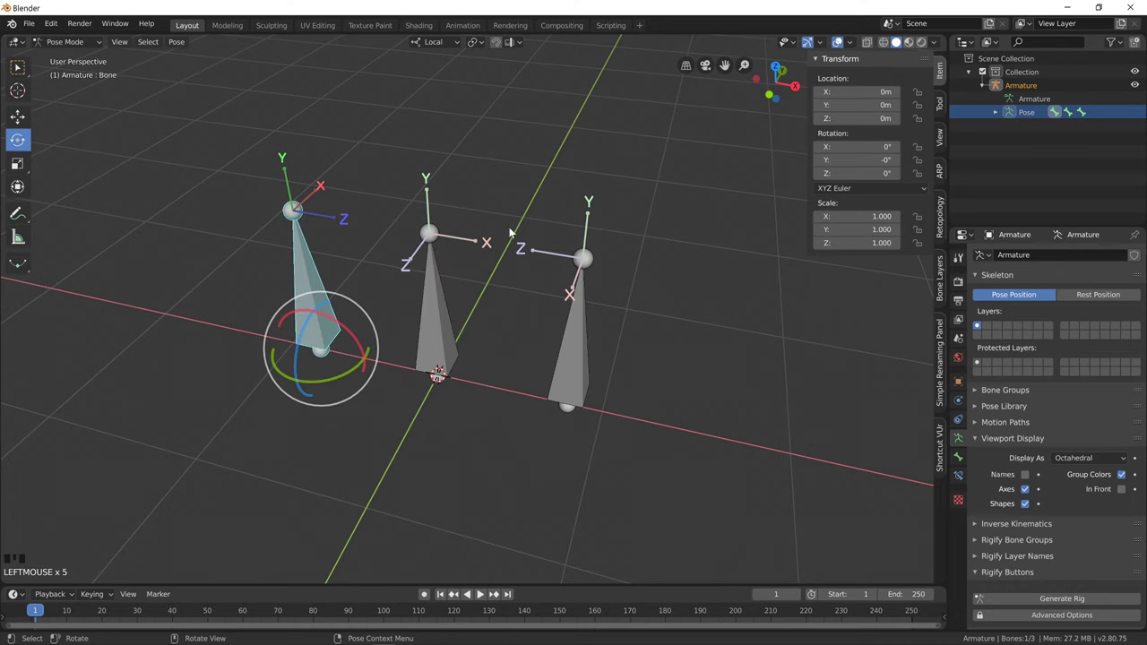
# Rotate the left bone 45° around Z in the sidebar, then orbit to view it.
pyautogui.click(831, 174)
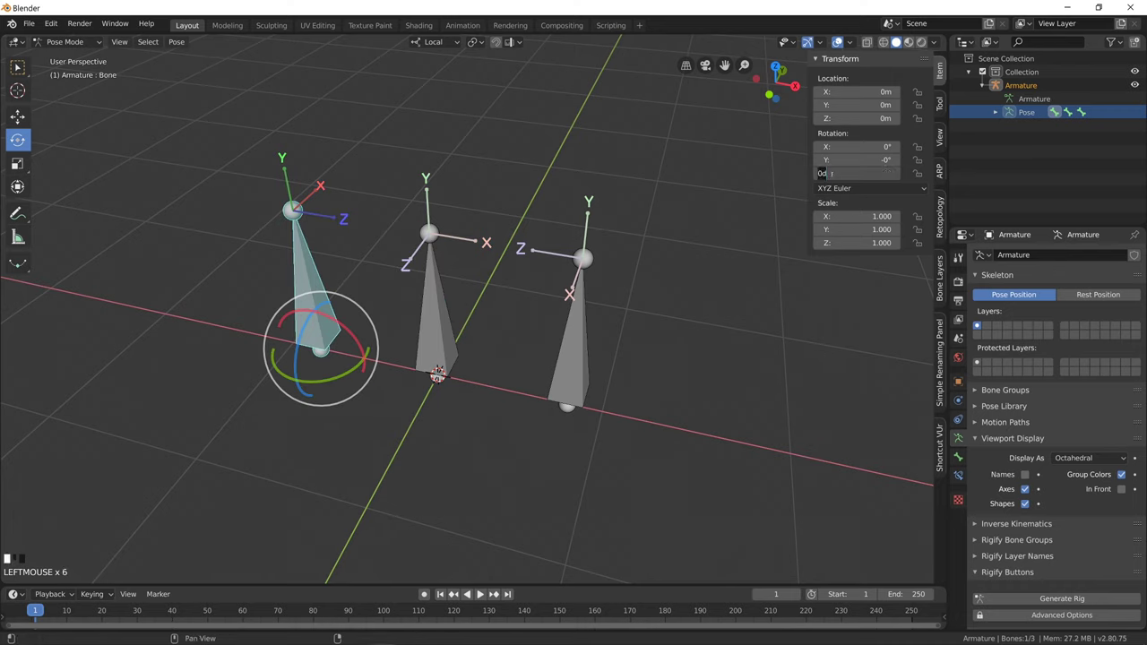
pyautogui.write('45')
pyautogui.press('Return')
pyautogui.moveTo(326, 210)
pyautogui.mouseDown(button='middle')
pyautogui.moveTo(296, 213)
pyautogui.moveTo(325, 211)
pyautogui.mouseUp(button='middle')
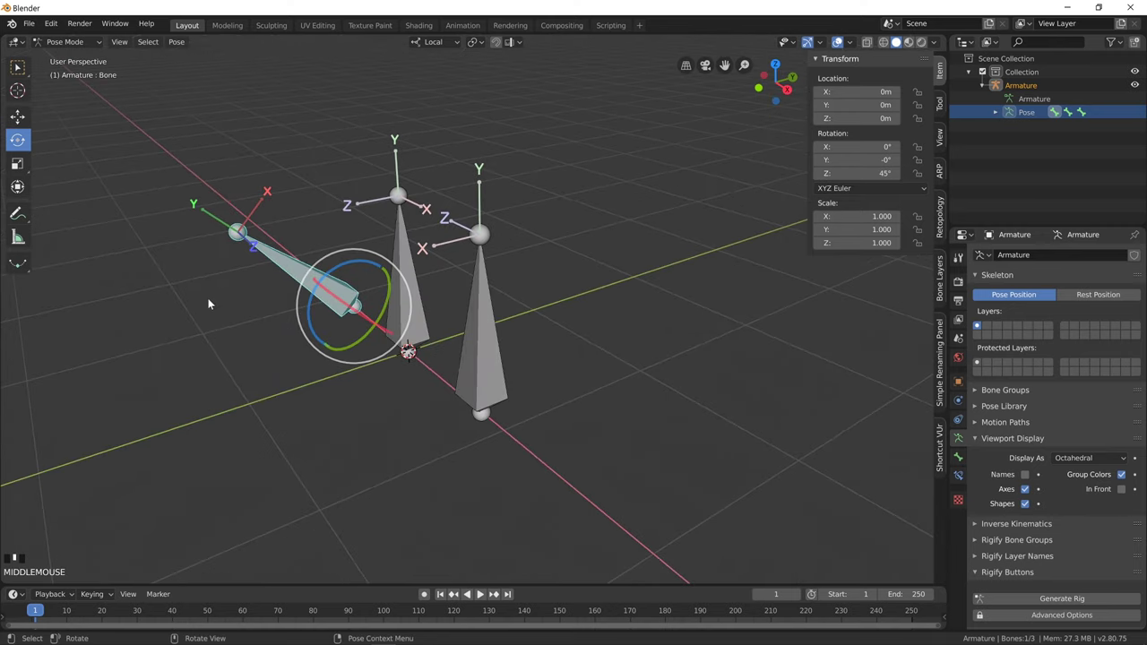
pyautogui.moveTo(208, 304); pyautogui.dragTo(484, 307, button='middle')
# Rotate the middle bone 45° around Z and compare it with the others.
pyautogui.click(435, 315)
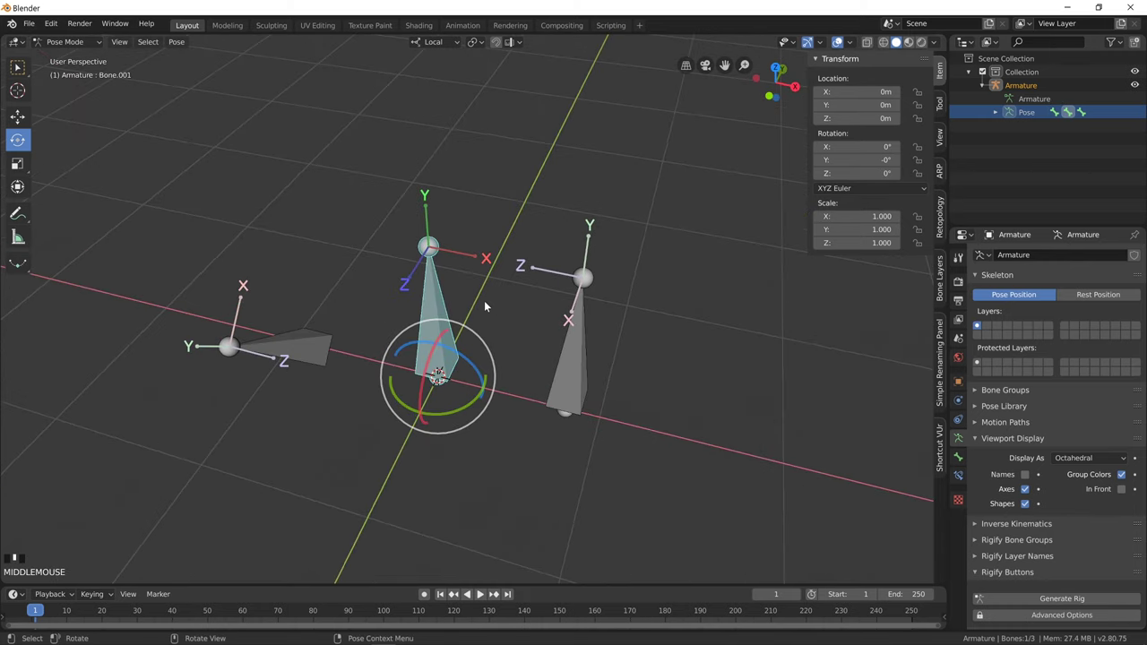
pyautogui.click(851, 173)
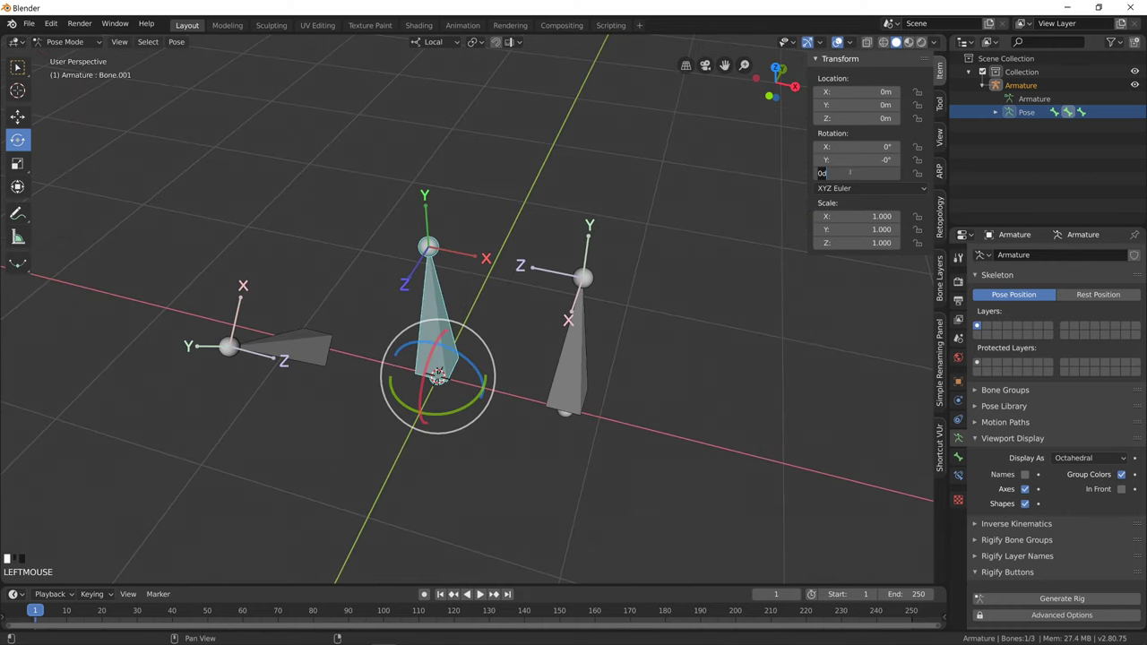
pyautogui.write('45')
pyautogui.press('Return')
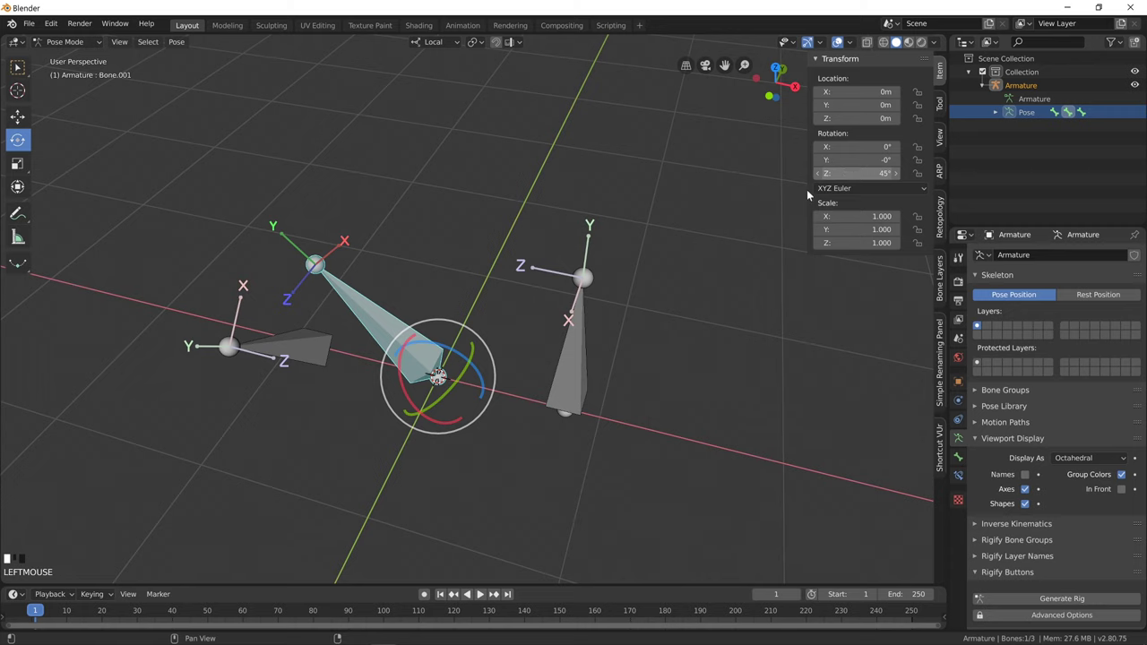
pyautogui.moveTo(537, 215); pyautogui.dragTo(574, 217, button='middle')
pyautogui.scroll(-1, 598, 300)
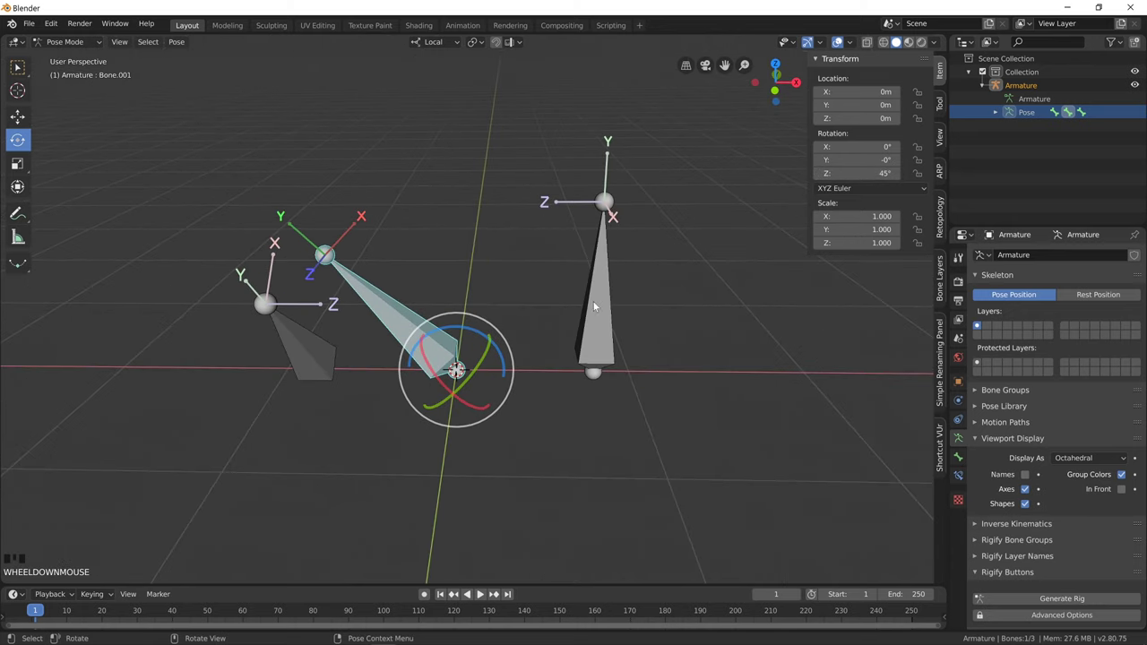
# Set the right bone's Z rotation, trying 90° before settling on 45°.
pyautogui.click(593, 306)
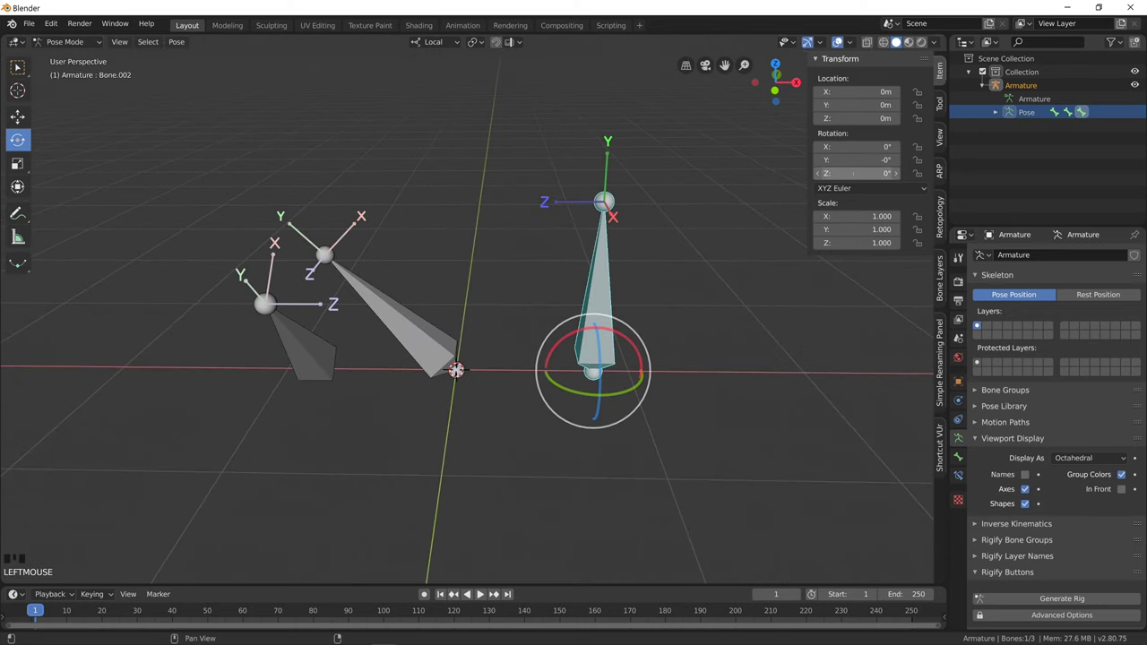
pyautogui.doubleClick(853, 173)
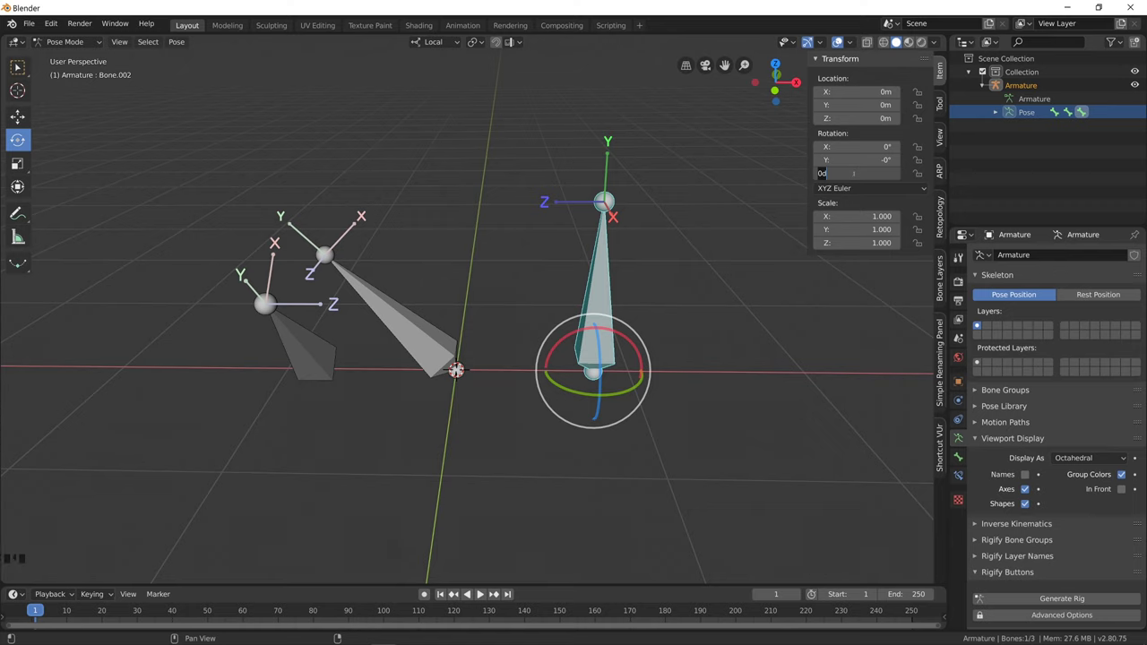
pyautogui.write('90')
pyautogui.press('Return')
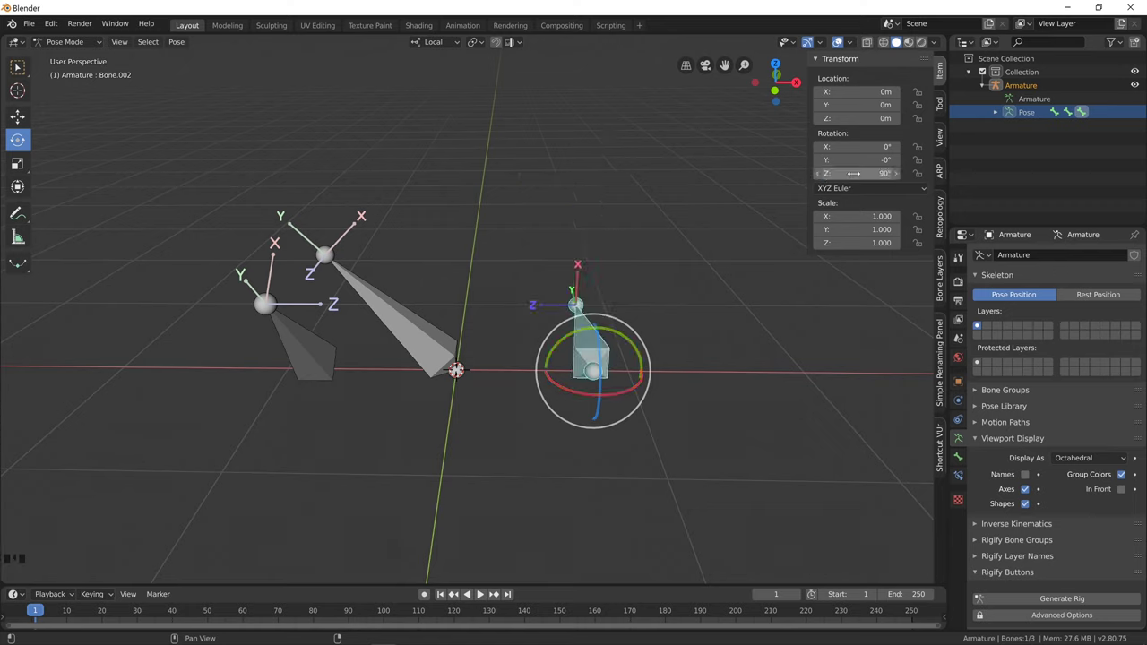
pyautogui.moveTo(645, 247)
pyautogui.mouseDown(button='middle')
pyautogui.moveTo(586, 247)
pyautogui.moveTo(658, 236)
pyautogui.mouseUp(button='middle')
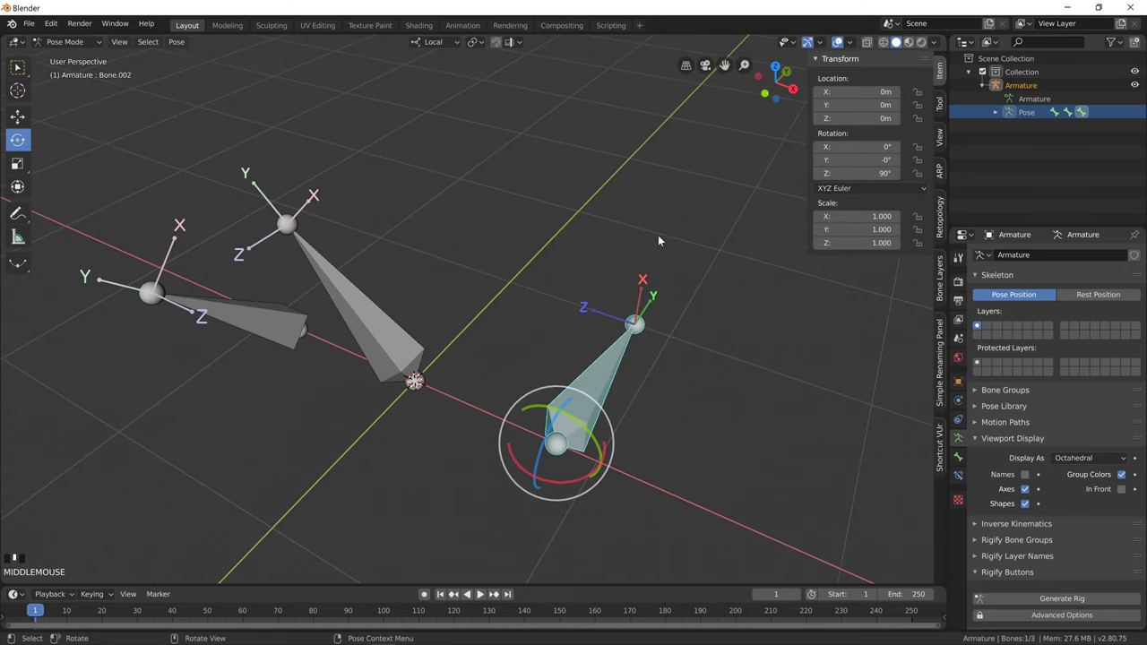
pyautogui.click(853, 173)
pyautogui.write('45')
pyautogui.press('Return')
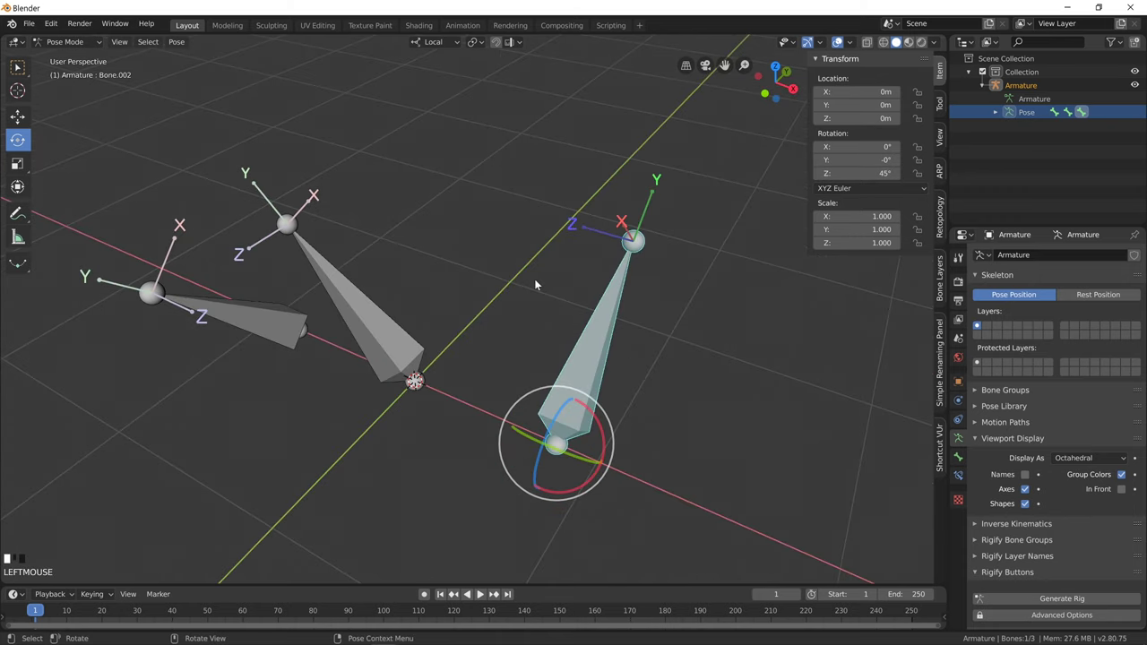
pyautogui.moveTo(535, 279); pyautogui.dragTo(450, 277, button='middle')
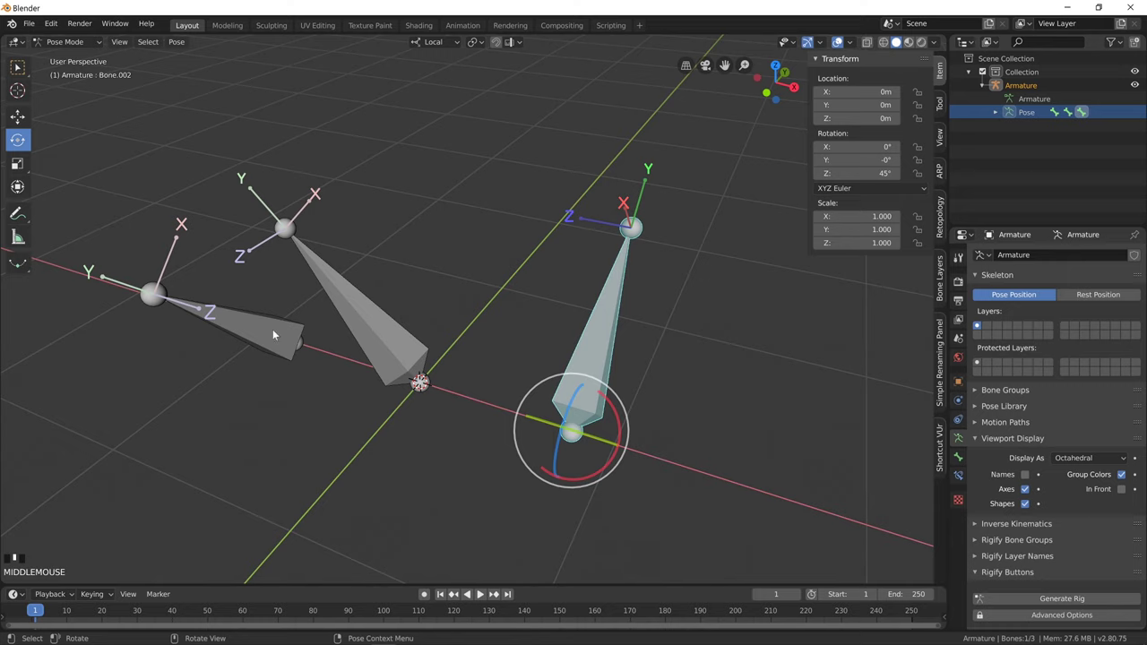
# Select Bone, Bone.001 and Bone.002 in turn to compare poses, then return to Edit Mode.
pyautogui.click(248, 334)
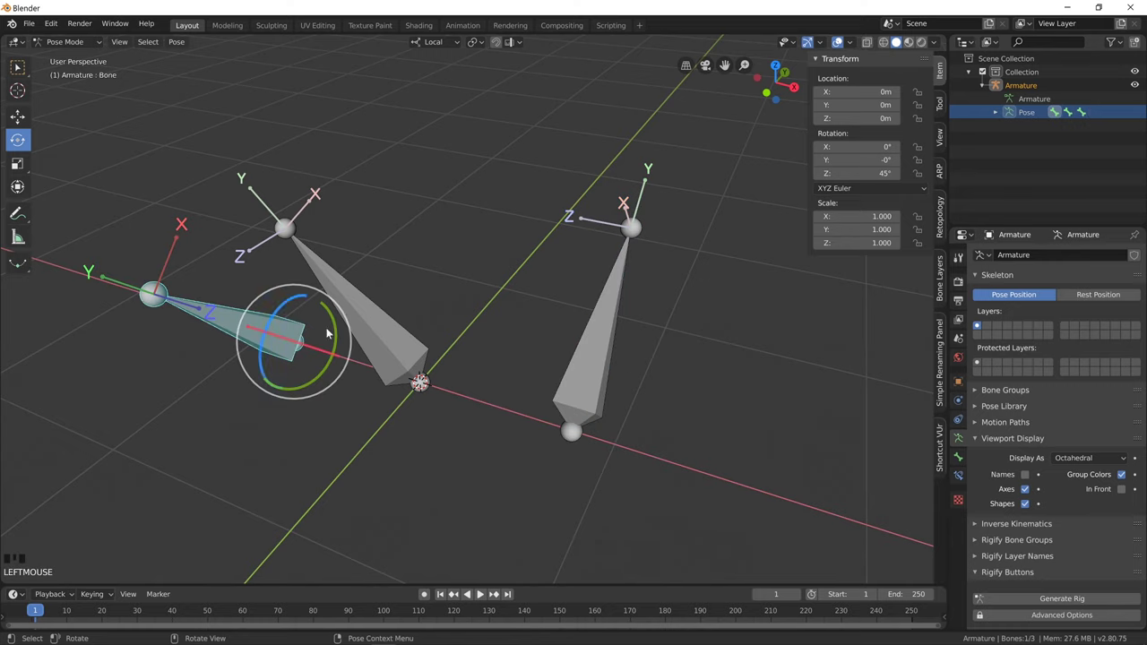
pyautogui.click(408, 354)
pyautogui.click(547, 363)
pyautogui.click(576, 397)
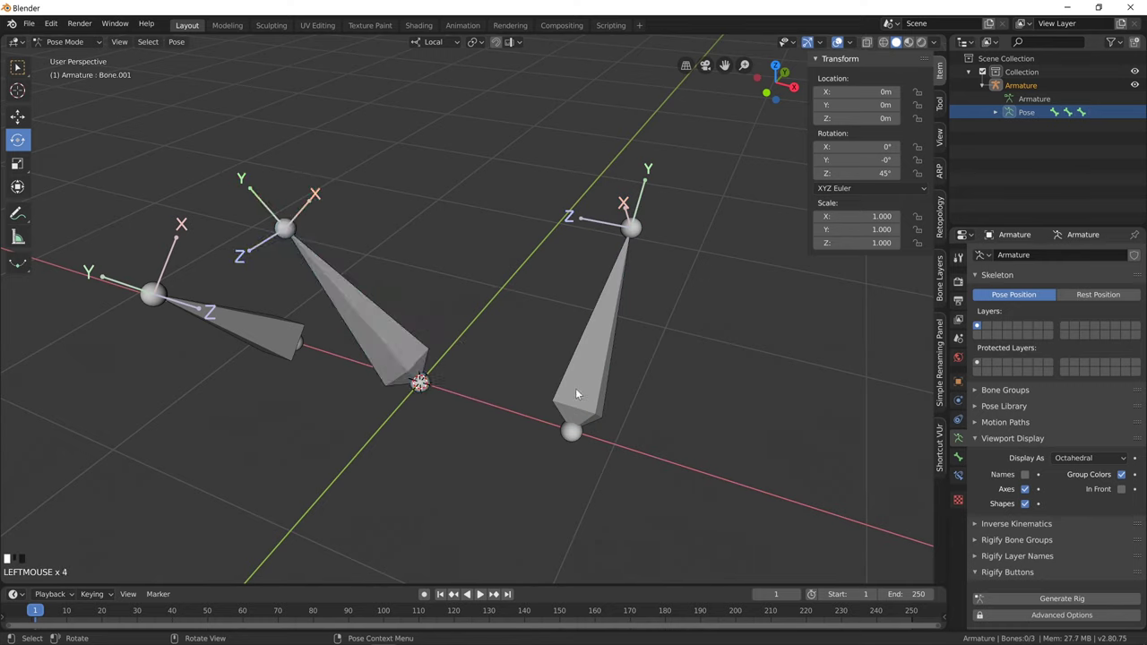
pyautogui.click(387, 327)
pyautogui.click(289, 327)
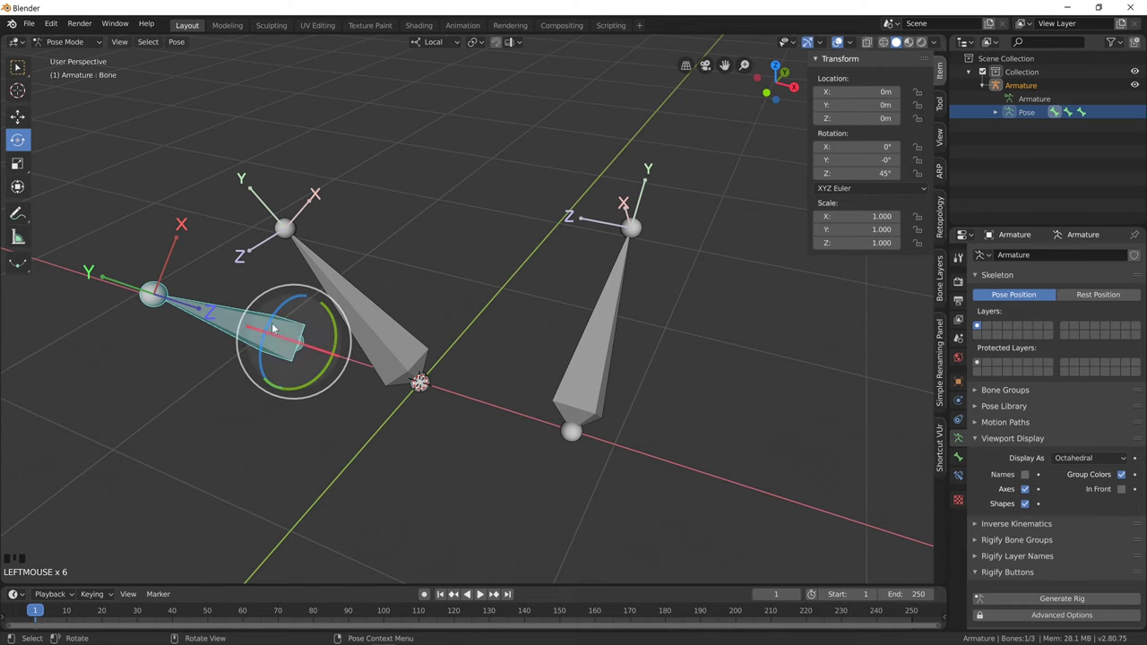
pyautogui.moveTo(288, 324); pyautogui.dragTo(279, 324, button='middle')
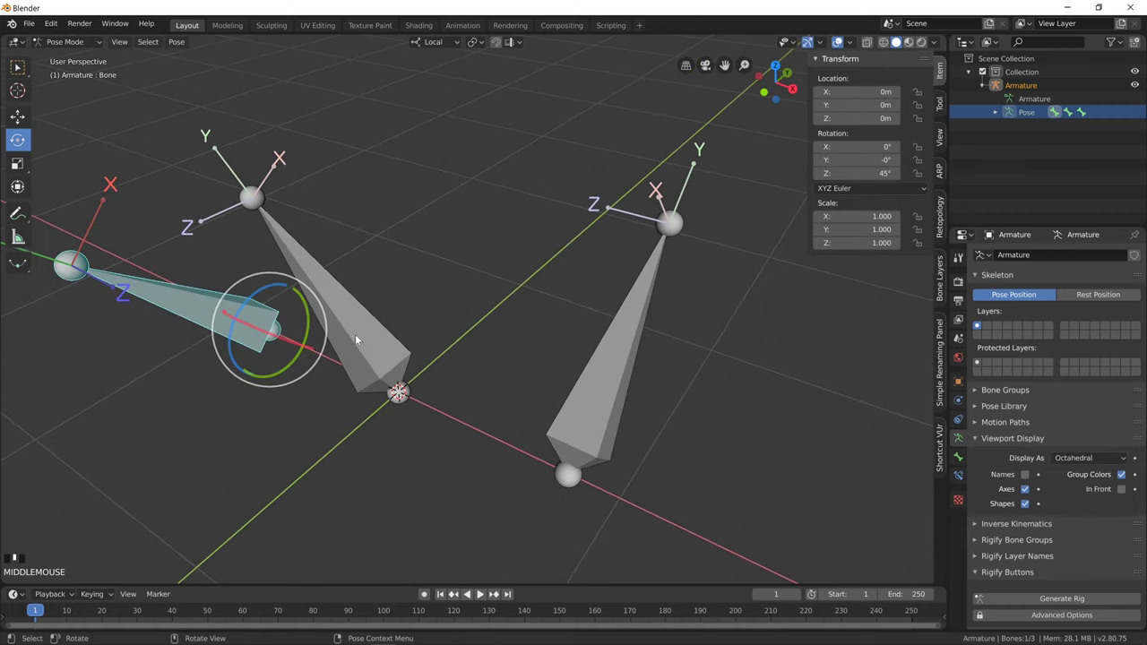
pyautogui.press('Tab')
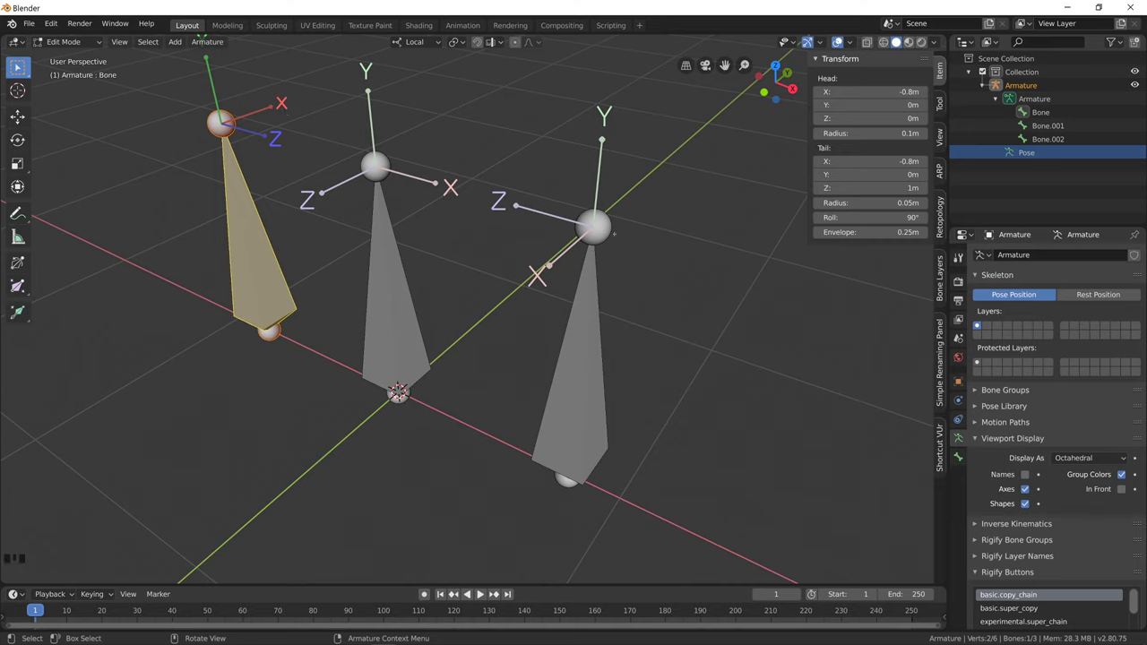
# Select Bone.001, Bone.002 and Bone in Edit Mode to inspect their rest rolls.
pyautogui.click(395, 268)
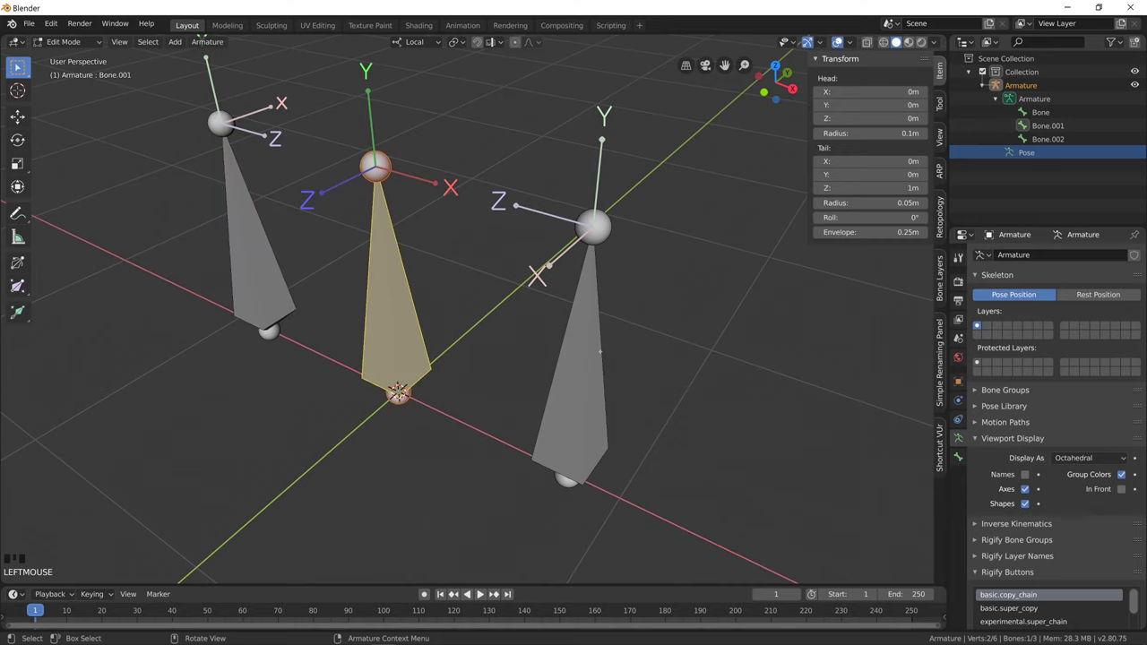
pyautogui.click(573, 359)
pyautogui.click(395, 269)
pyautogui.click(247, 235)
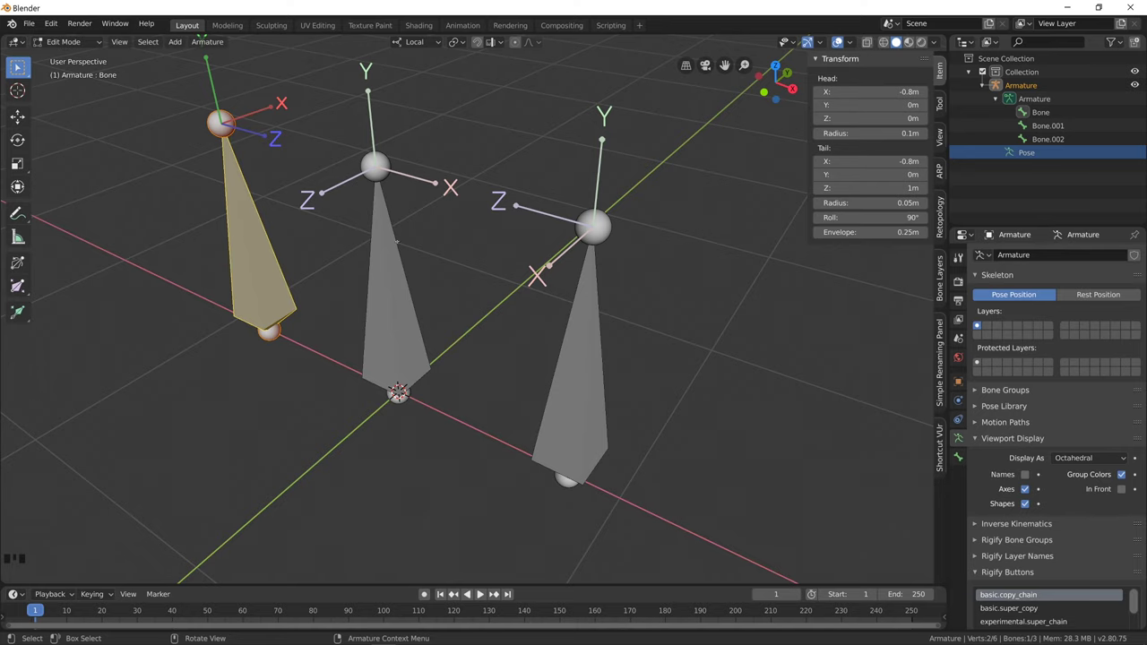
# In Pose Mode, select all bones and clear their rotation with Alt+R, then re-enter Edit Mode.
pyautogui.press('Tab')
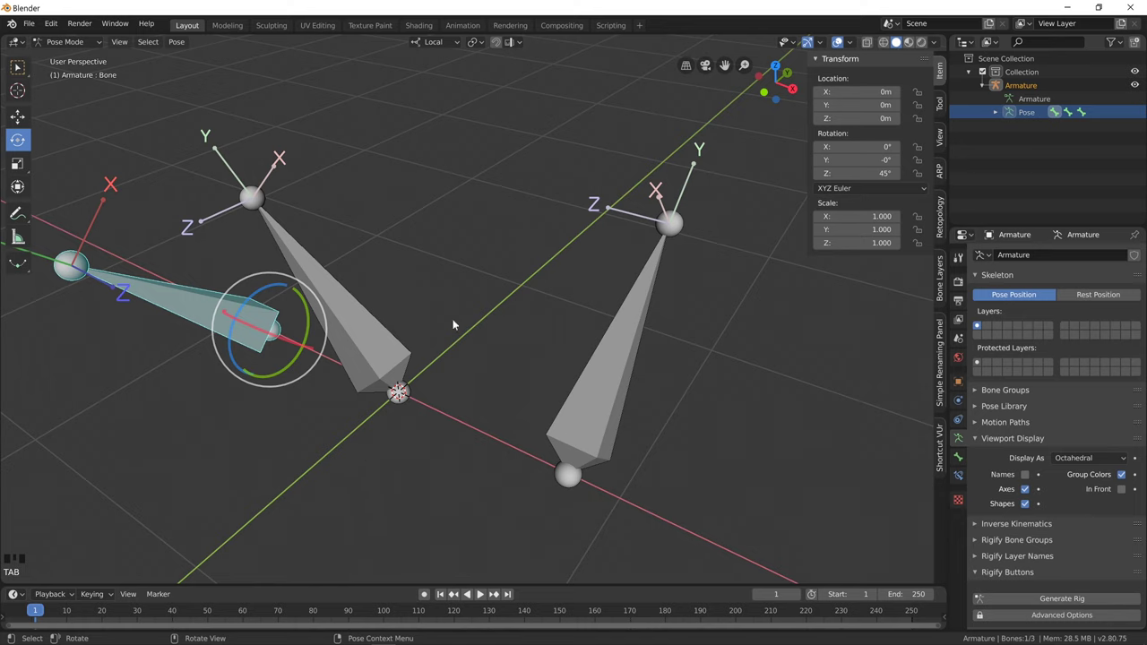
pyautogui.press('a')
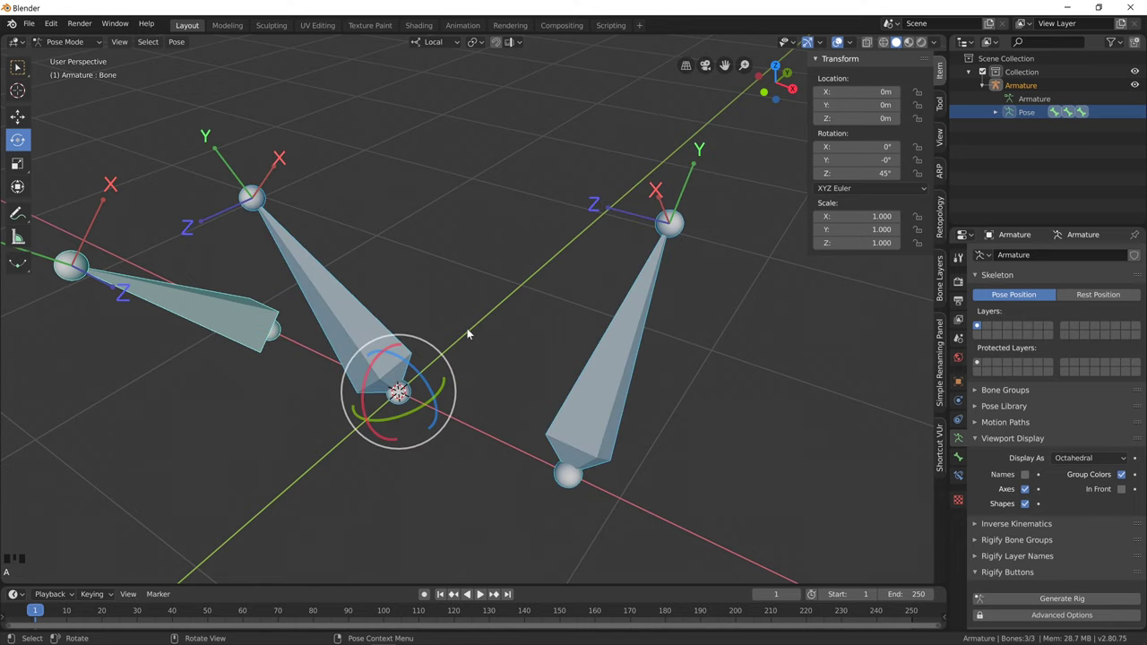
pyautogui.hotkey('alt', 'r')
pyautogui.press('Tab')
pyautogui.moveTo(467, 334); pyautogui.dragTo(393, 301, button='middle')
# Cycle through the middle, left and right bones to compare their Roll values.
pyautogui.click(390, 298)
pyautogui.click(389, 298)
pyautogui.click(390, 299)
pyautogui.click(390, 298)
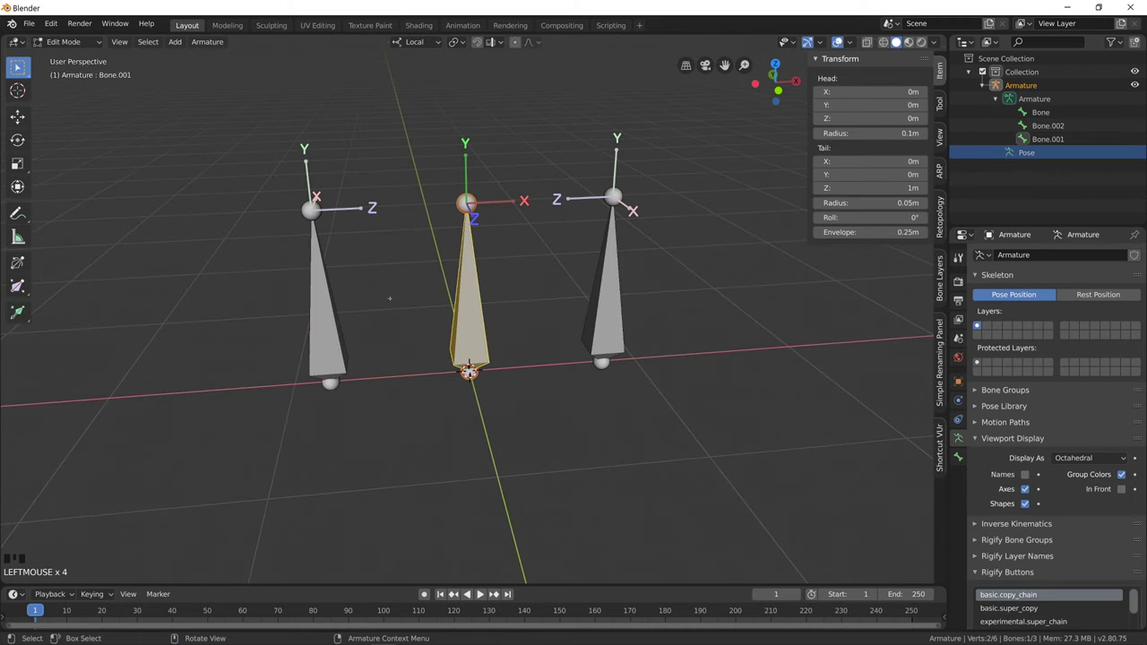
pyautogui.click(352, 302)
pyautogui.click(573, 309)
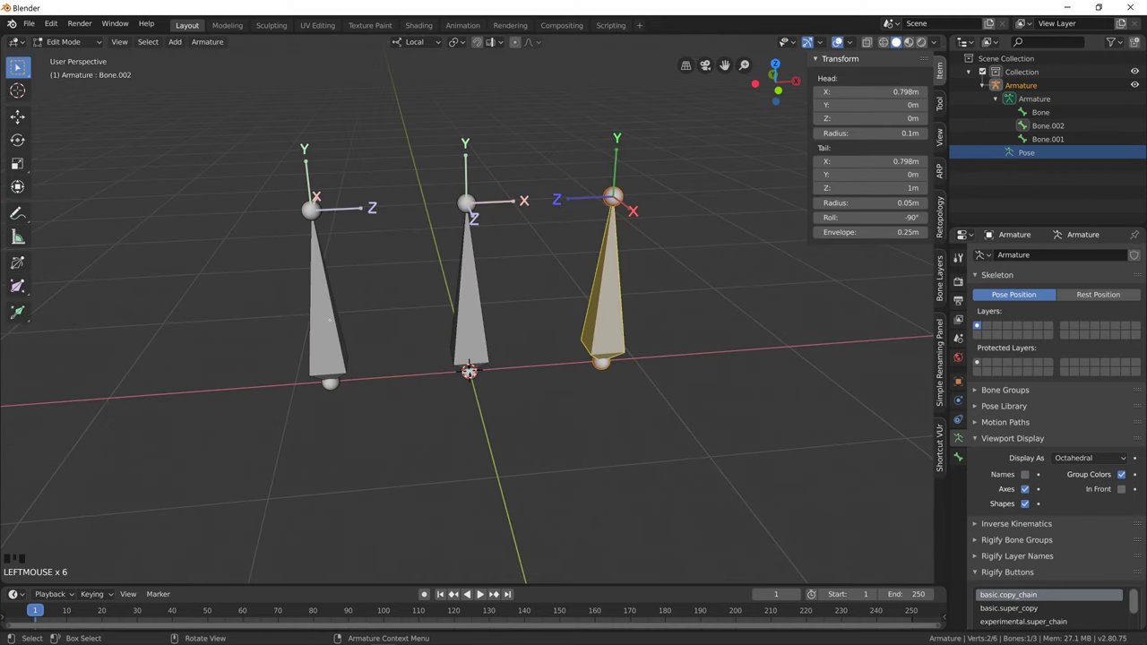
pyautogui.click(374, 324)
pyautogui.moveTo(374, 325); pyautogui.dragTo(340, 322, button='middle')
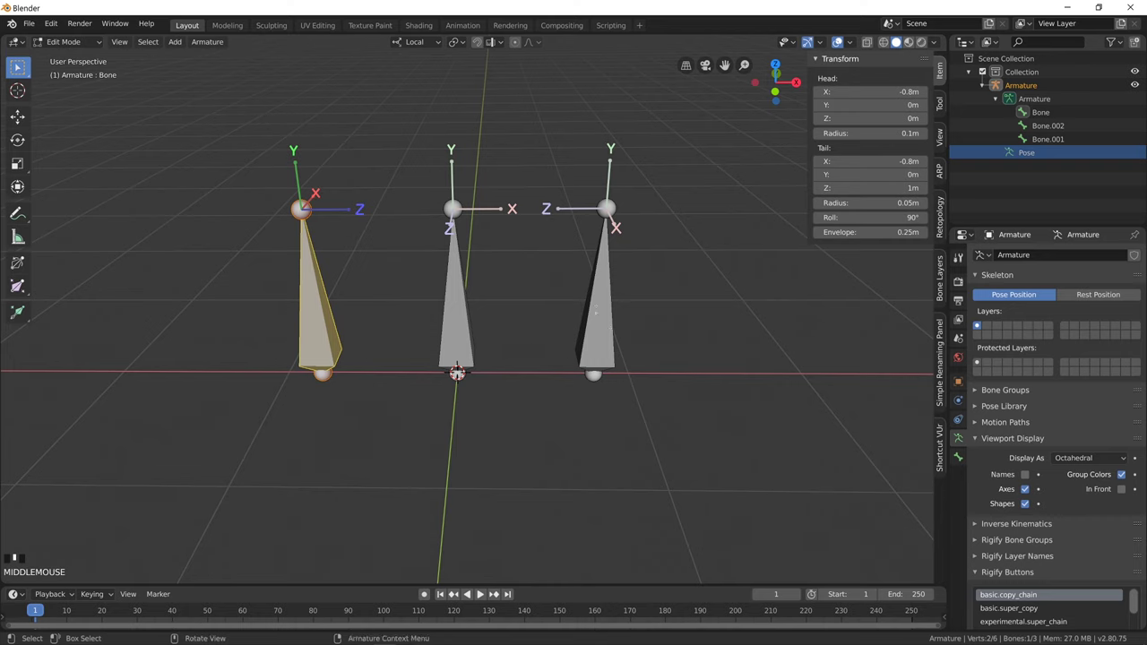
# Select the left and right bones, then add Bone.001 last as the active bone.
pyautogui.keyDown('shift'); pyautogui.click(595, 330); pyautogui.keyUp('shift')
pyautogui.moveTo(453, 308); pyautogui.dragTo(453, 273, button='middle')
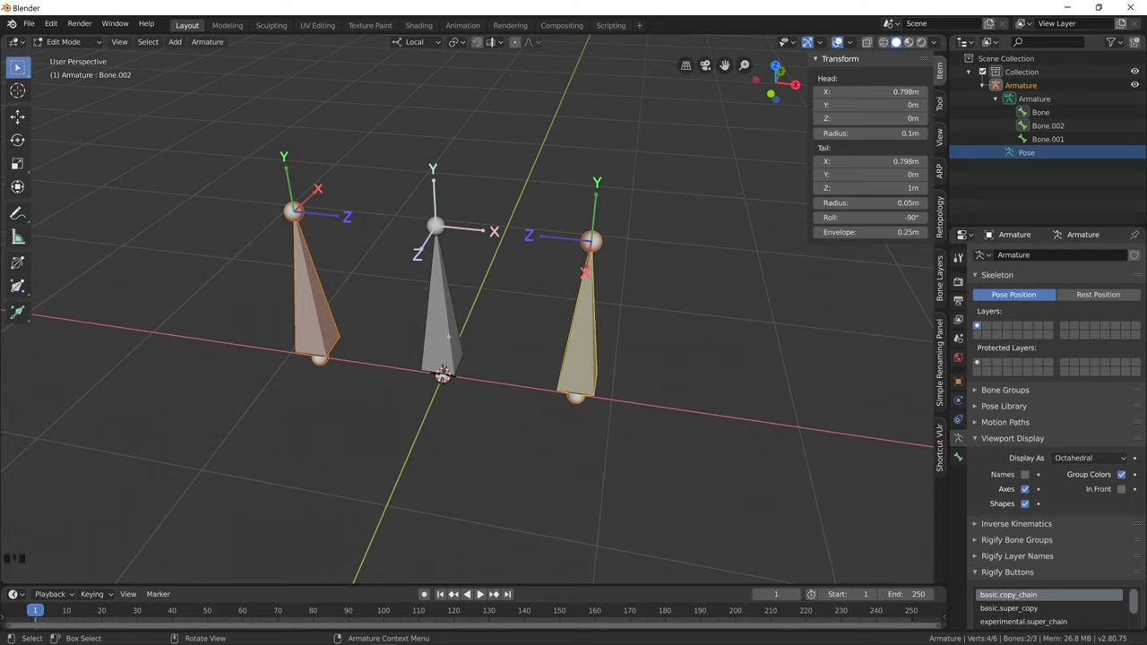
pyautogui.click(320, 288)
pyautogui.keyDown('shift'); pyautogui.click(562, 321); pyautogui.keyUp('shift')
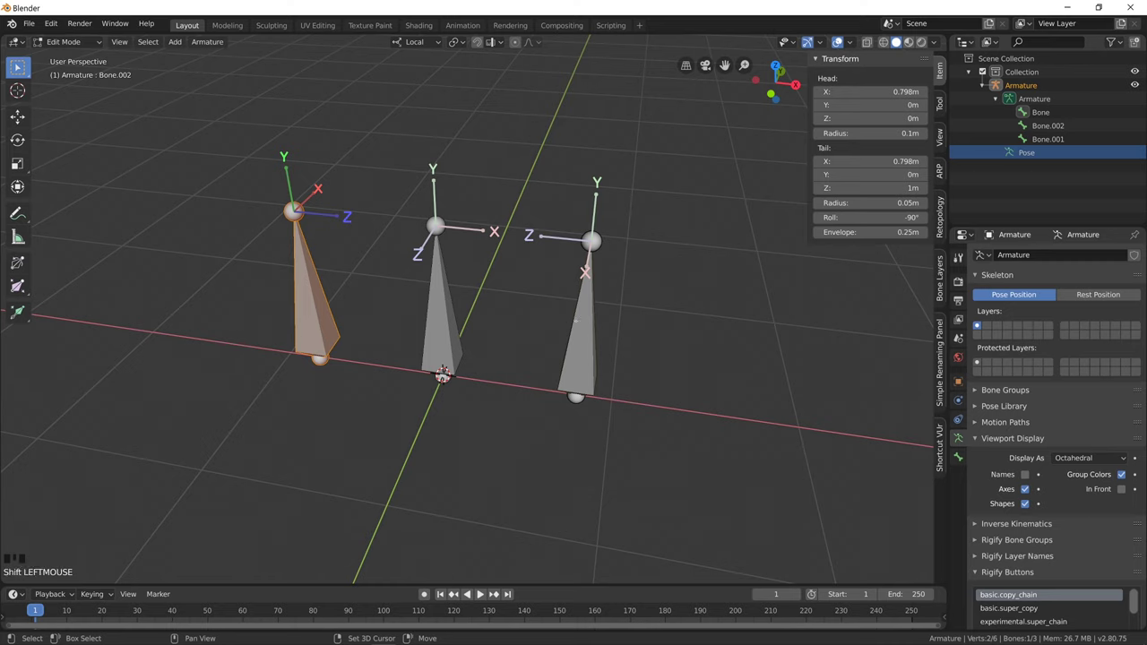
pyautogui.keyDown('shift'); pyautogui.click(578, 323); pyautogui.keyUp('shift')
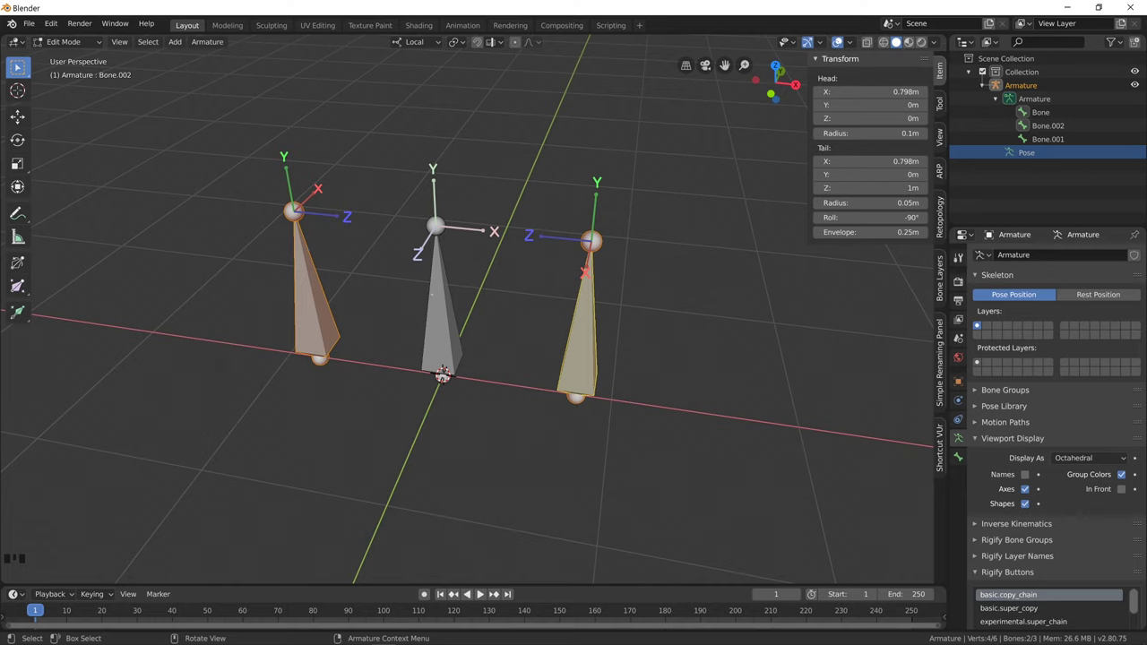
pyautogui.keyDown('shift'); pyautogui.click(455, 385); pyautogui.keyUp('shift')
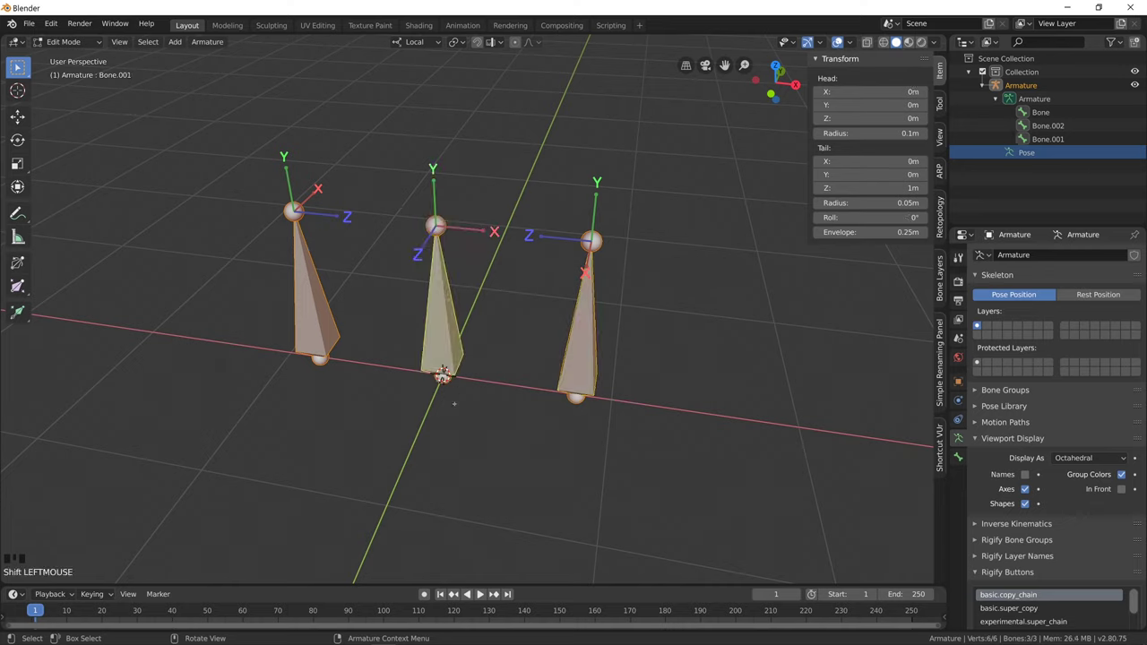
# Recalculate roll to match the active bone with Shift+N, then confirm the left Bone shows 0° roll.
pyautogui.hotkey('shift', 'n')
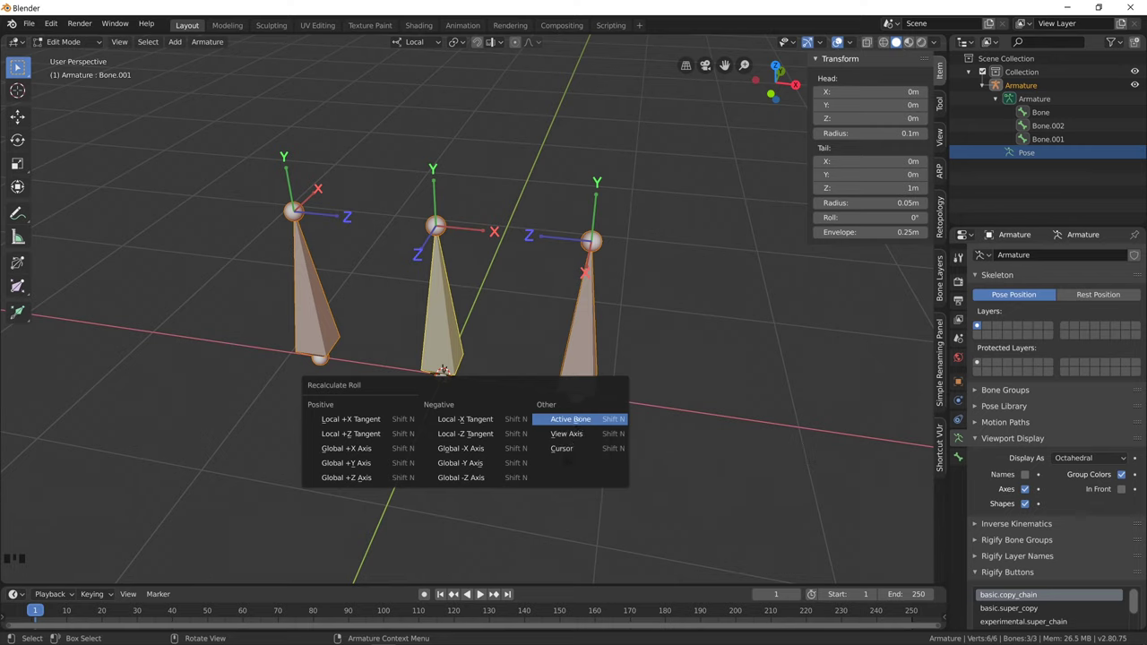
pyautogui.press('Return')
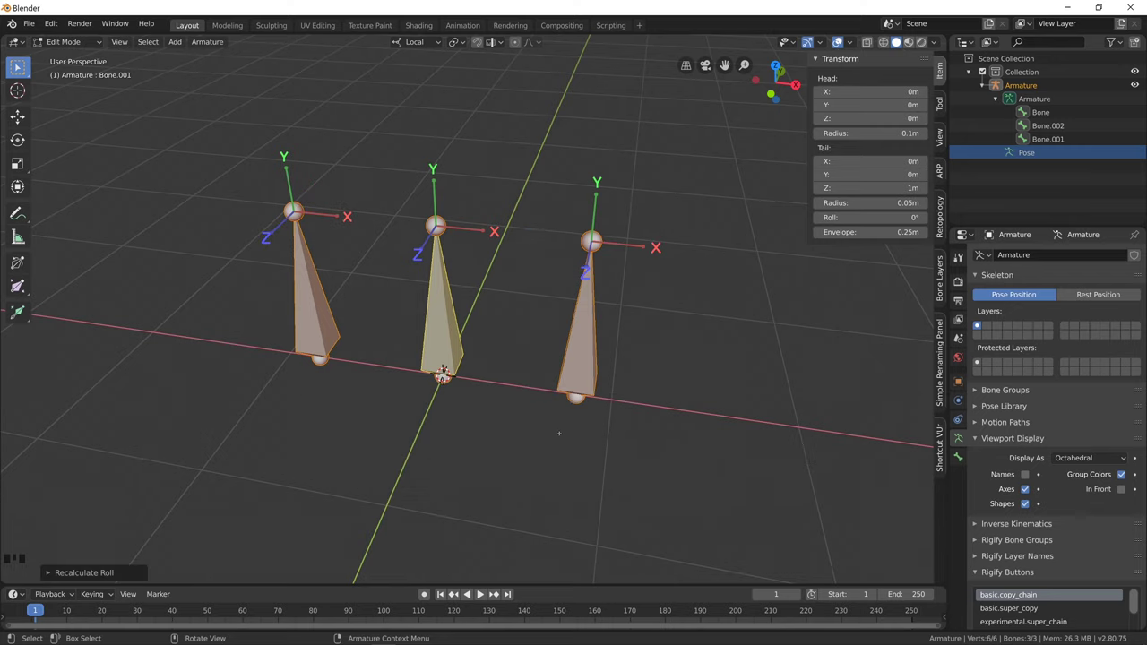
pyautogui.moveTo(430, 418); pyautogui.dragTo(417, 381, button='middle')
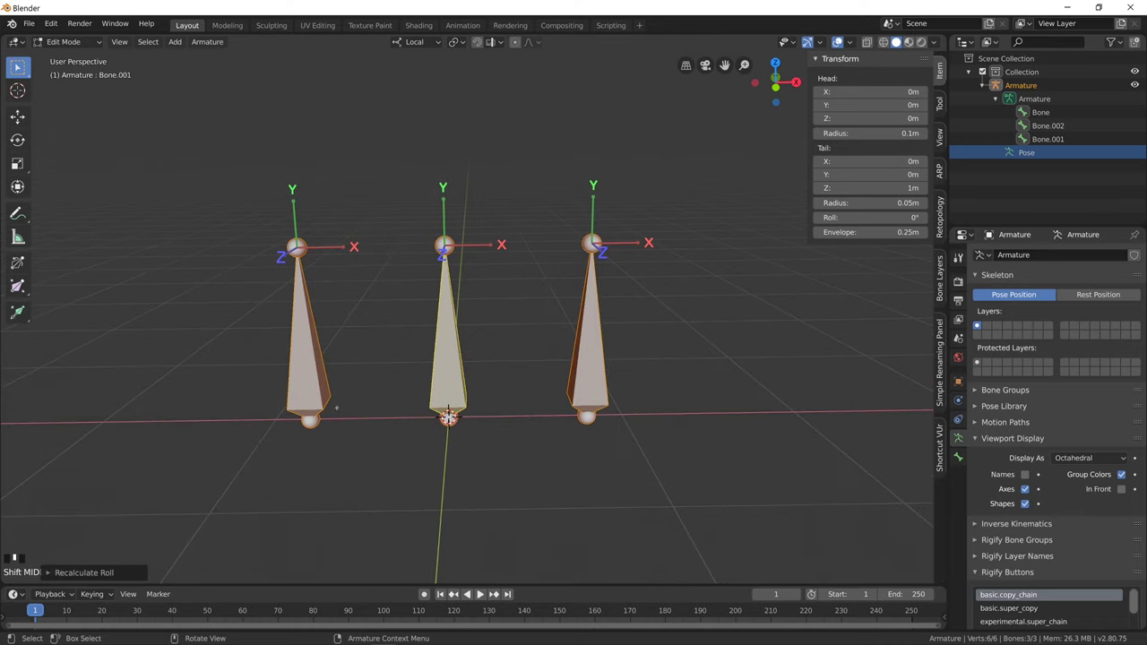
pyautogui.click(309, 420)
pyautogui.click(306, 349)
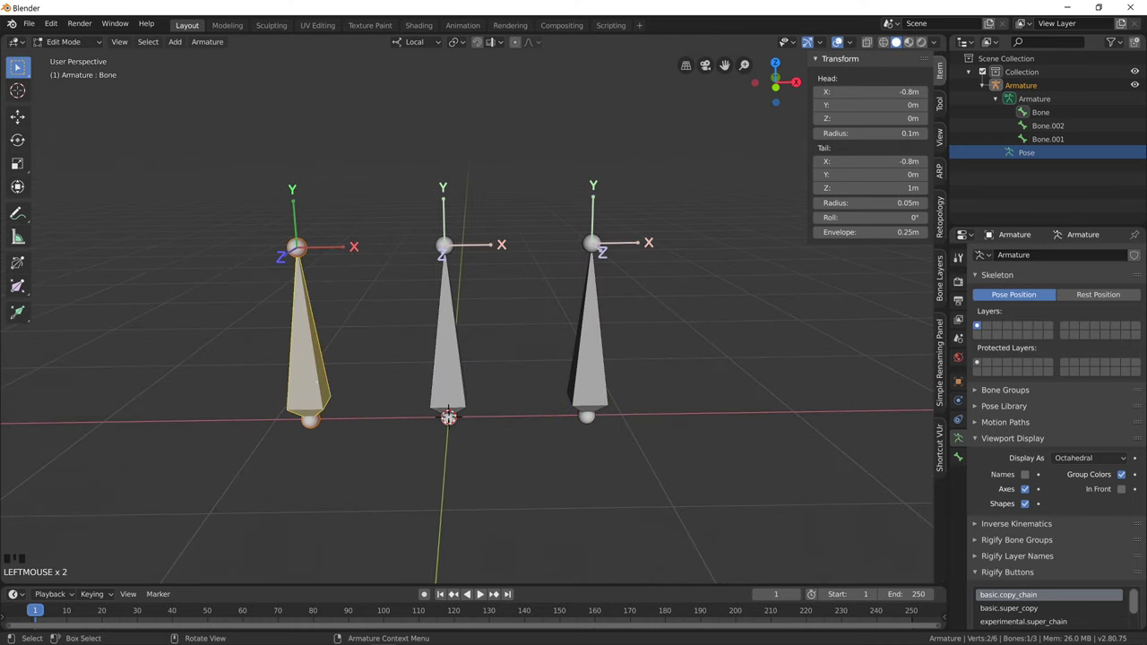